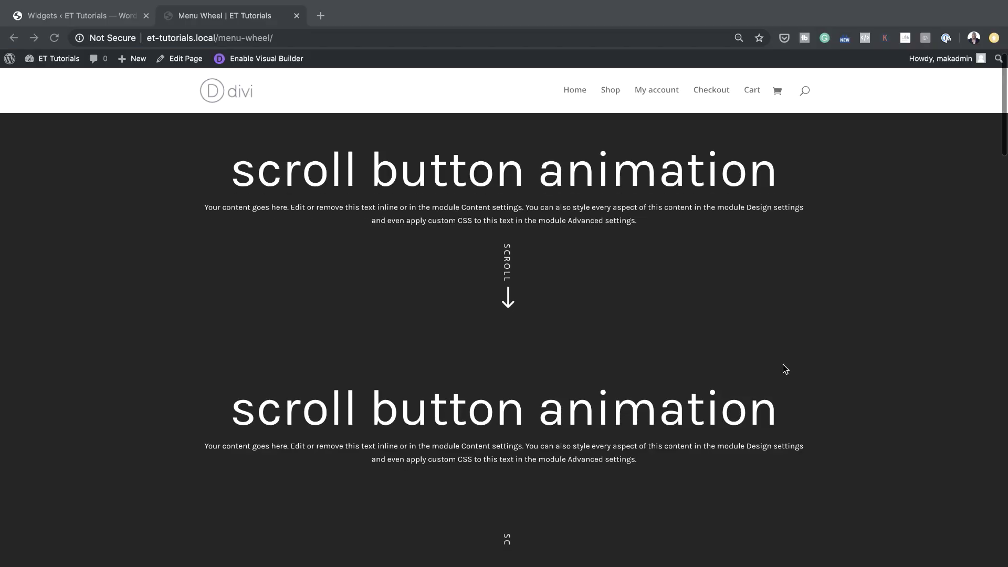
# Examine the finished scroll button animation examples down the length of the Menu Wheel page.
pyautogui.scroll(-1, 783, 367)
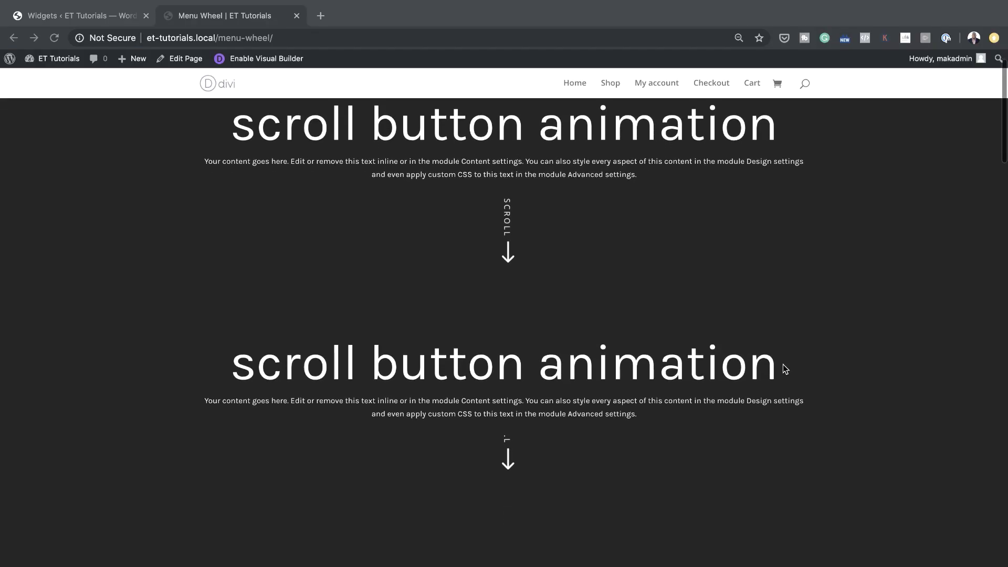
pyautogui.scroll(-1, 785, 369)
pyautogui.scroll(-1, 785, 369)
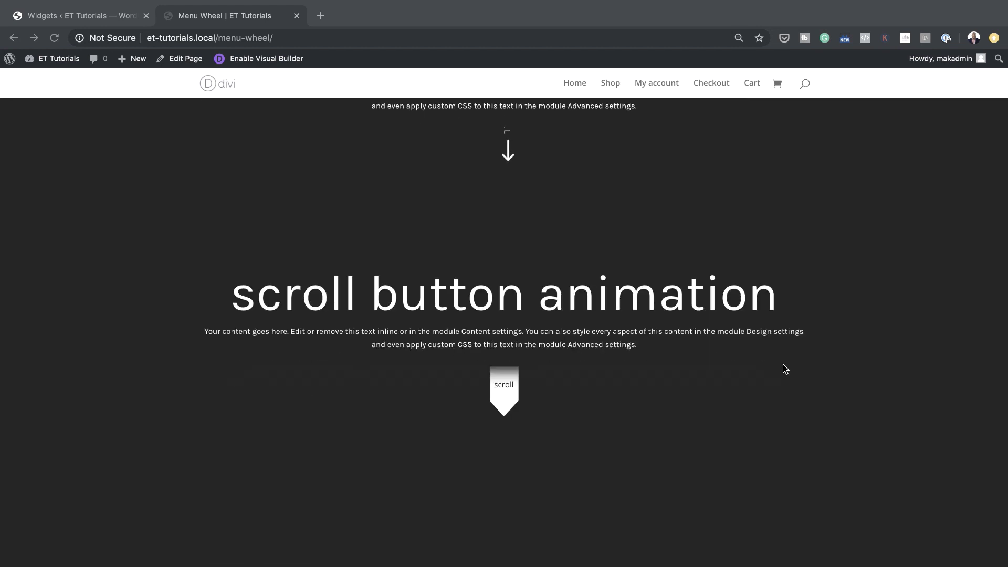
pyautogui.scroll(-1, 783, 368)
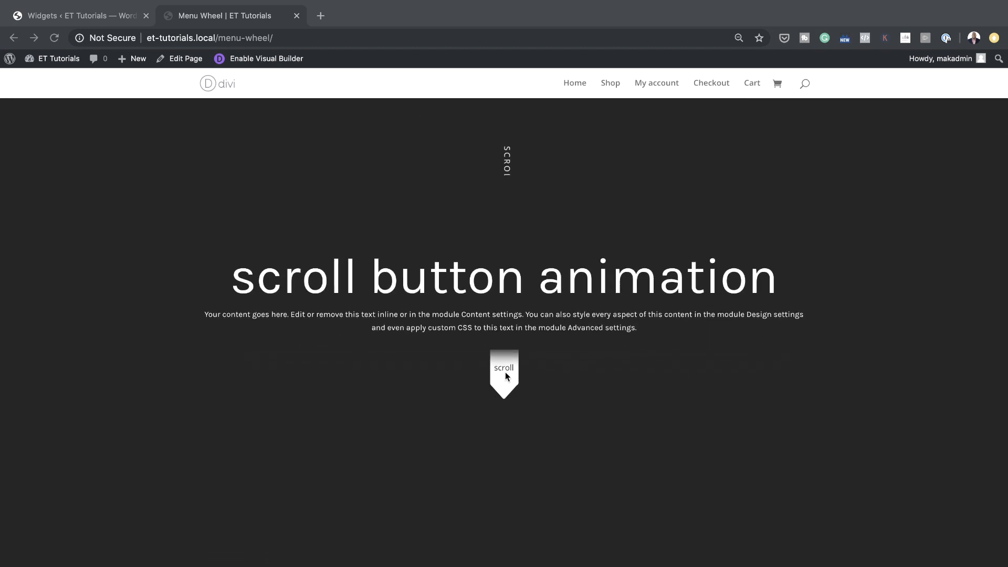
pyautogui.scroll(-4, 842, 419)
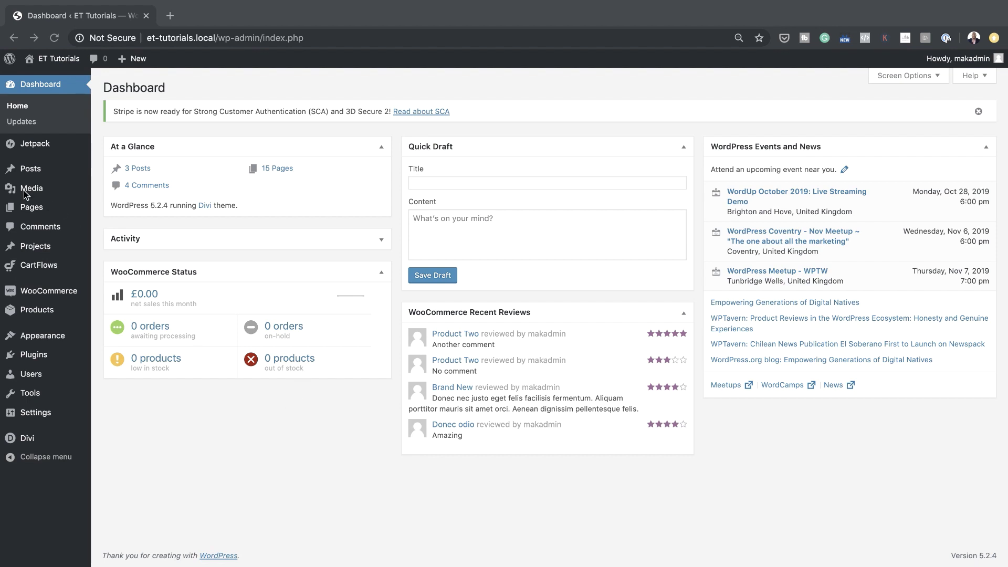
# Create a new page titled "Animated Scroll Buttons" and open it in the Divi Builder.
pyautogui.moveTo(79, 206)
pyautogui.click(116, 226)
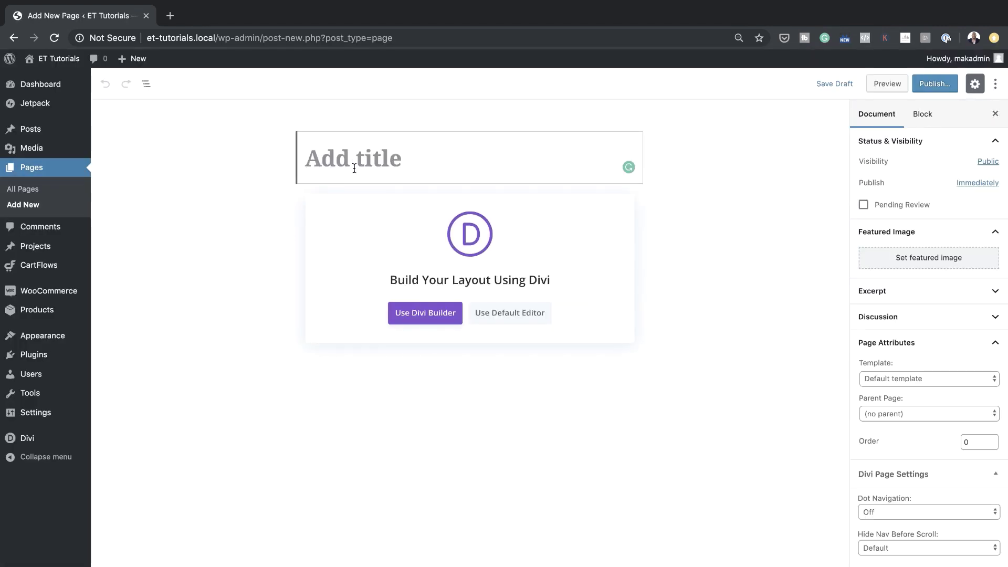
pyautogui.write('Animated Scroll Buttons')
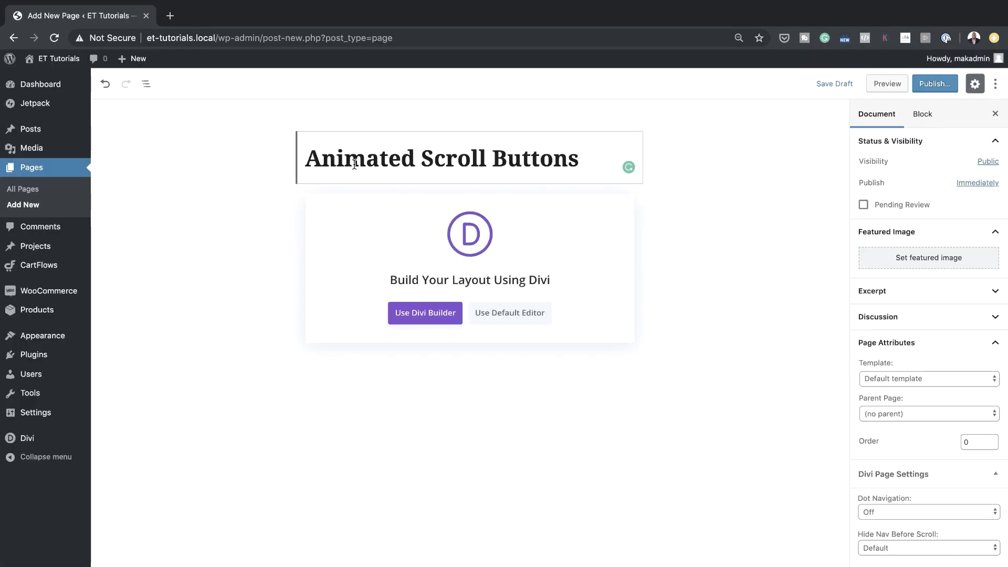
pyautogui.click(430, 318)
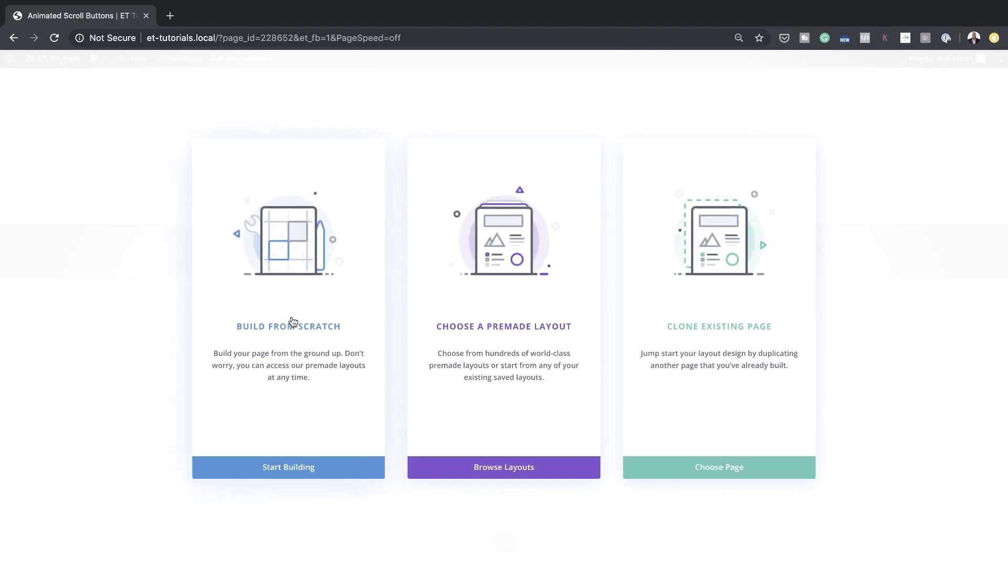
# Start building the page from scratch and insert a single-column row without adding a module.
pyautogui.click(324, 328)
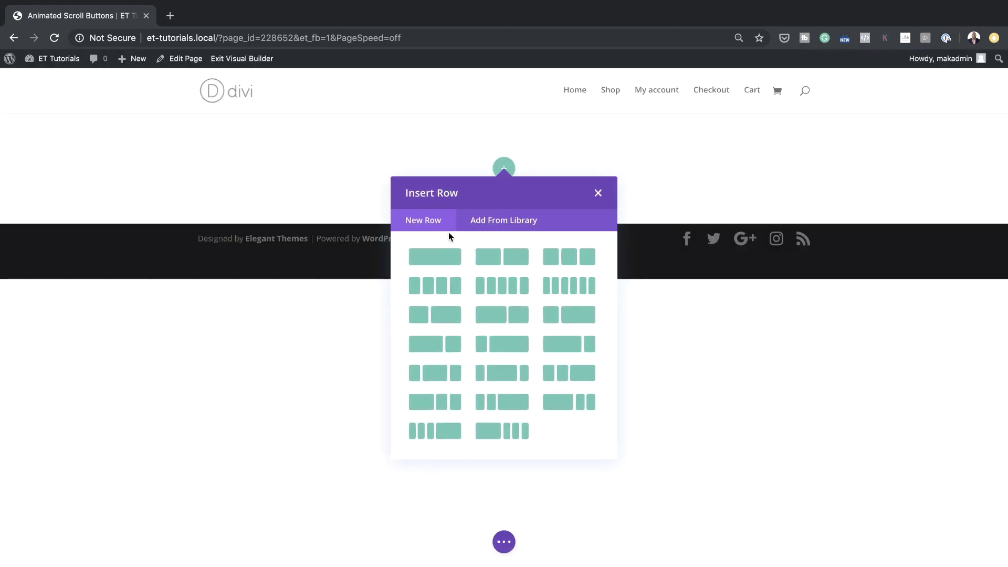
pyautogui.click(439, 262)
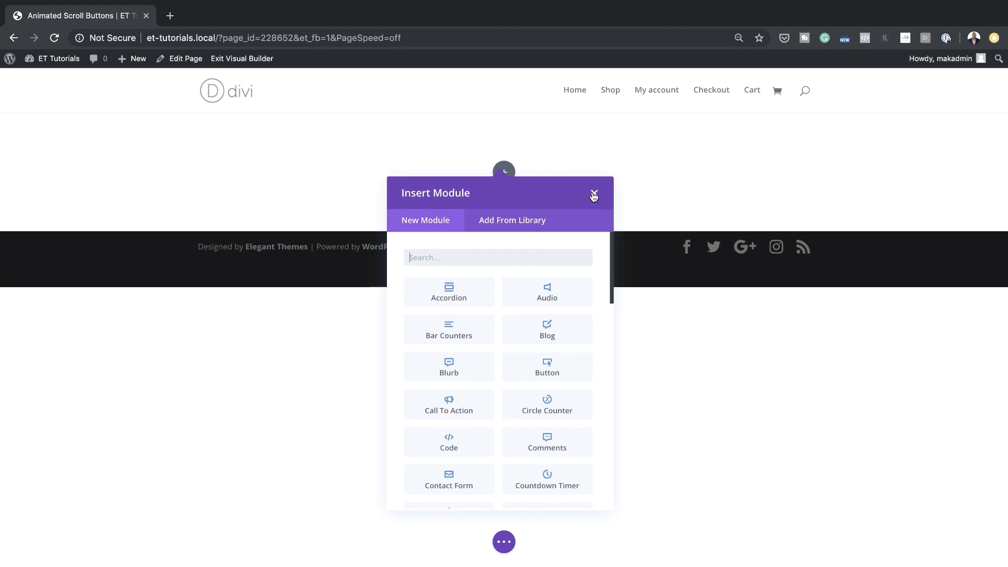
pyautogui.click(594, 196)
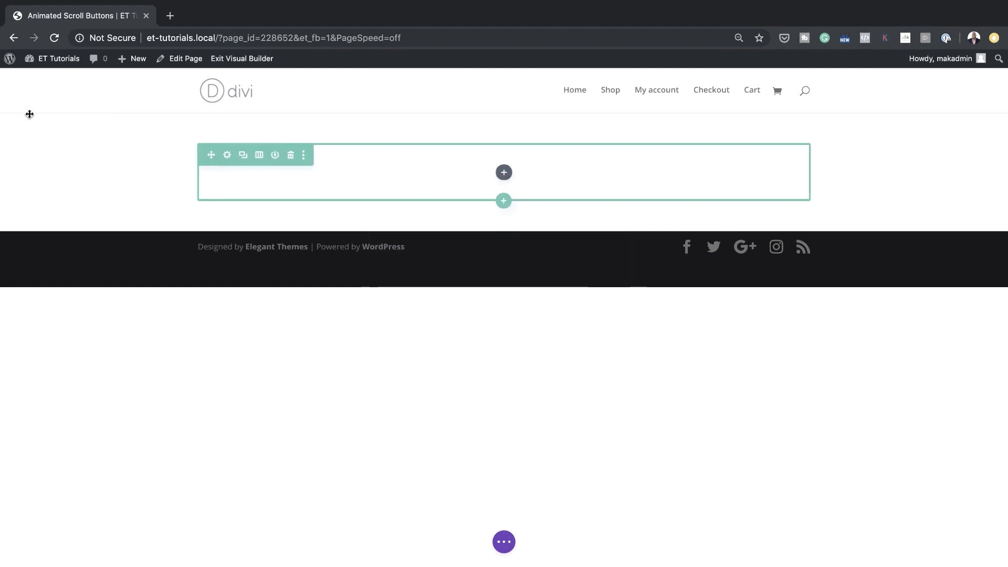
# Set the section's background color to #222222 and save the section settings.
pyautogui.click(30, 125)
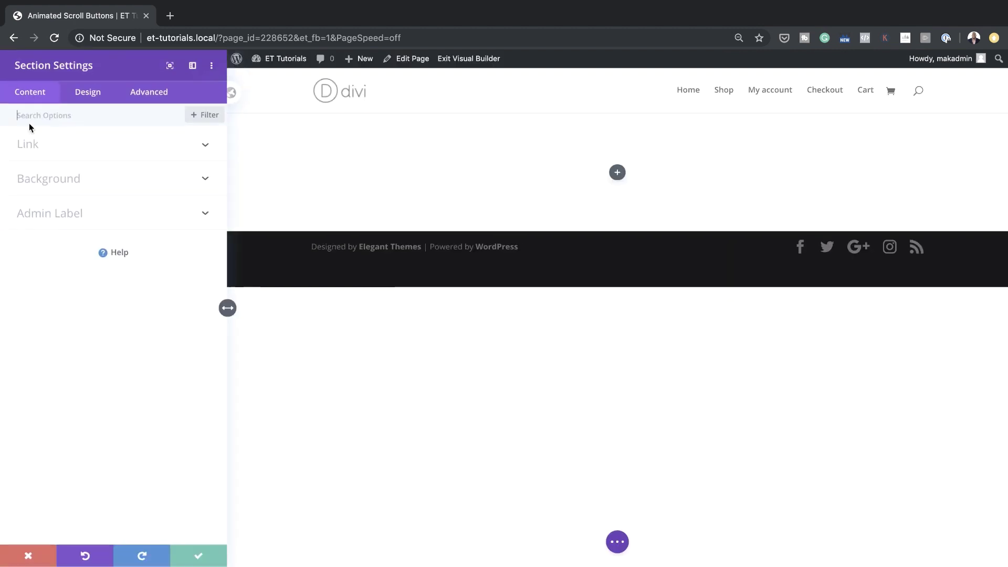
pyautogui.click(45, 182)
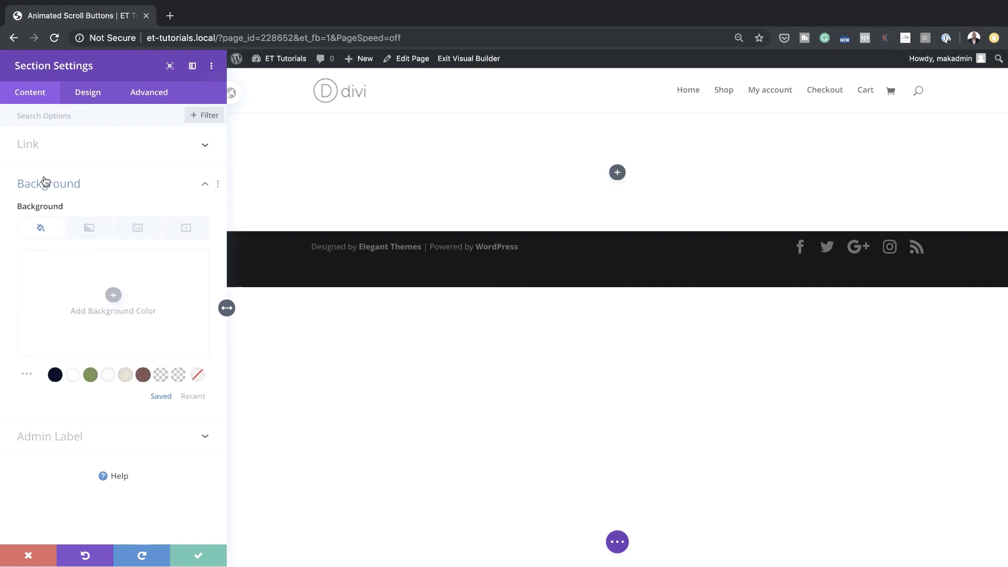
pyautogui.click(113, 295)
pyautogui.click(45, 265)
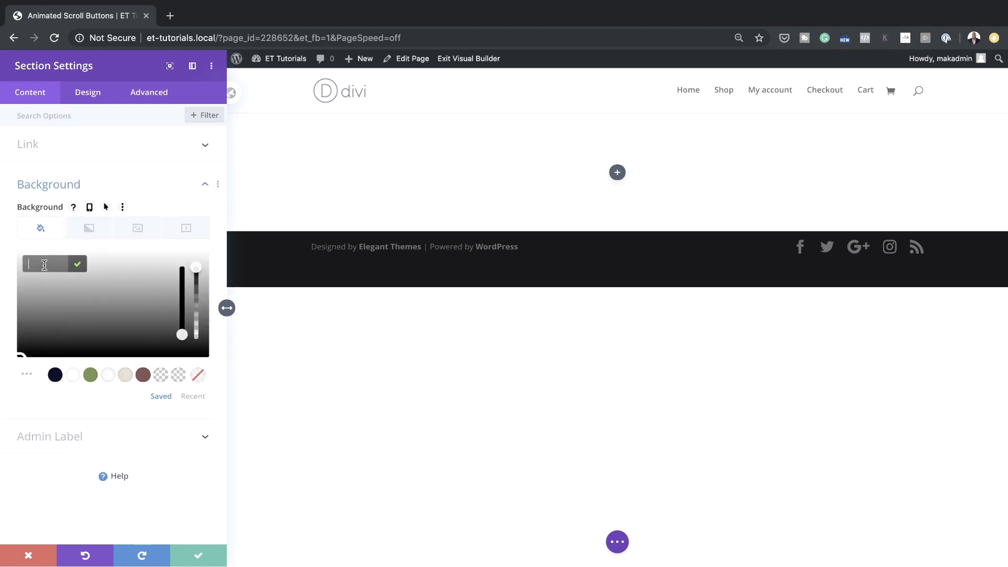
pyautogui.write('222222')
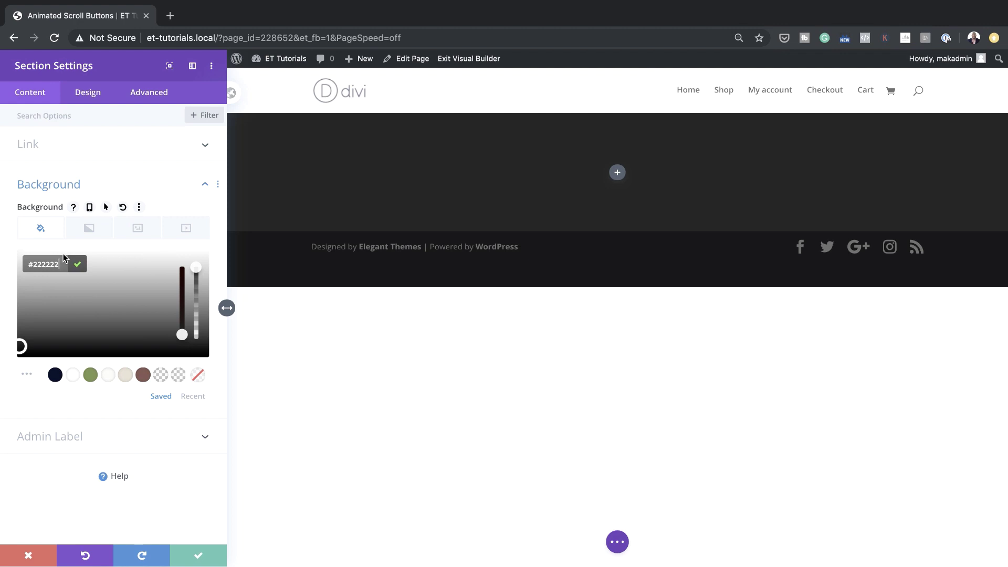
pyautogui.click(200, 555)
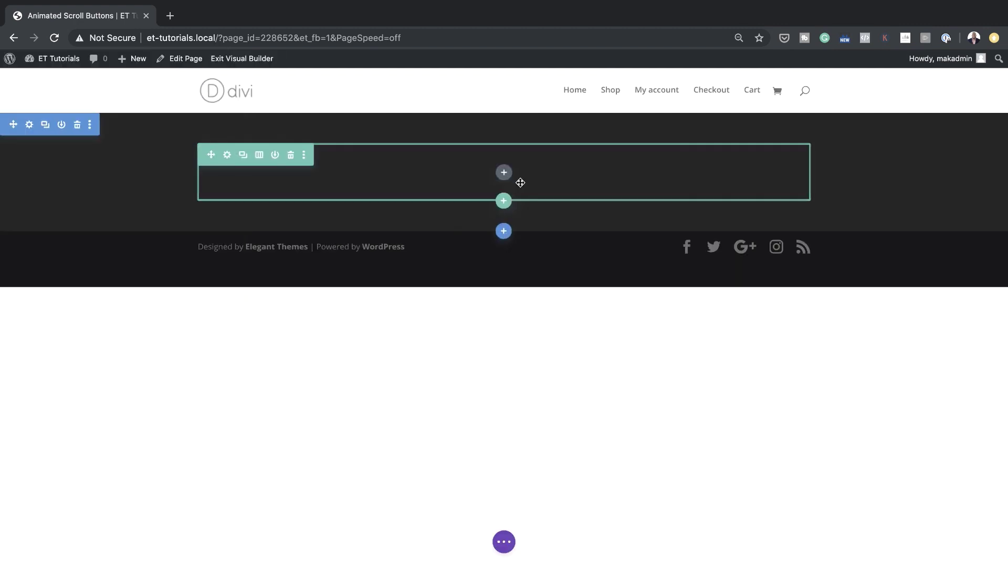
# Insert a Text module into the empty row of the dark section.
pyautogui.click(504, 172)
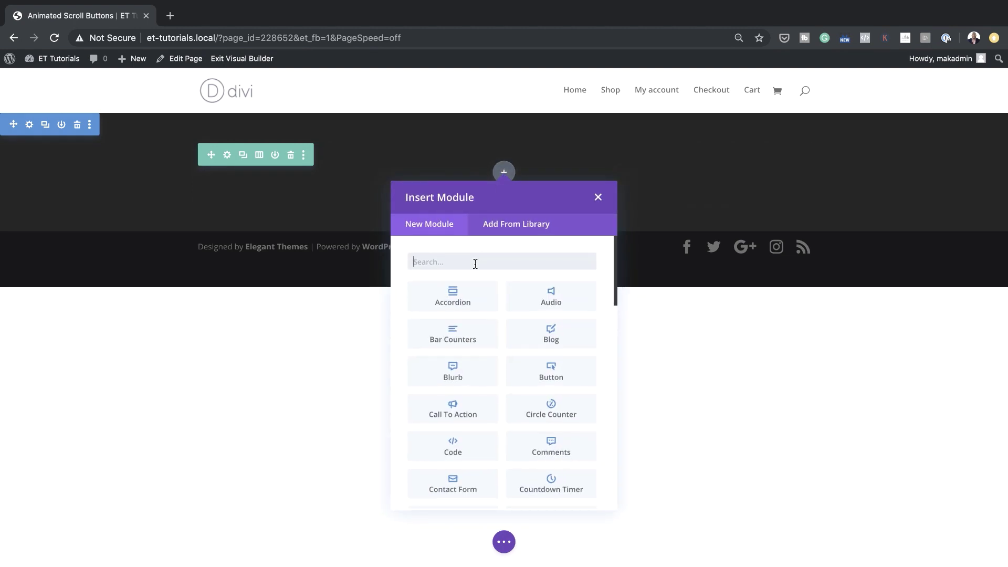
pyautogui.write('text')
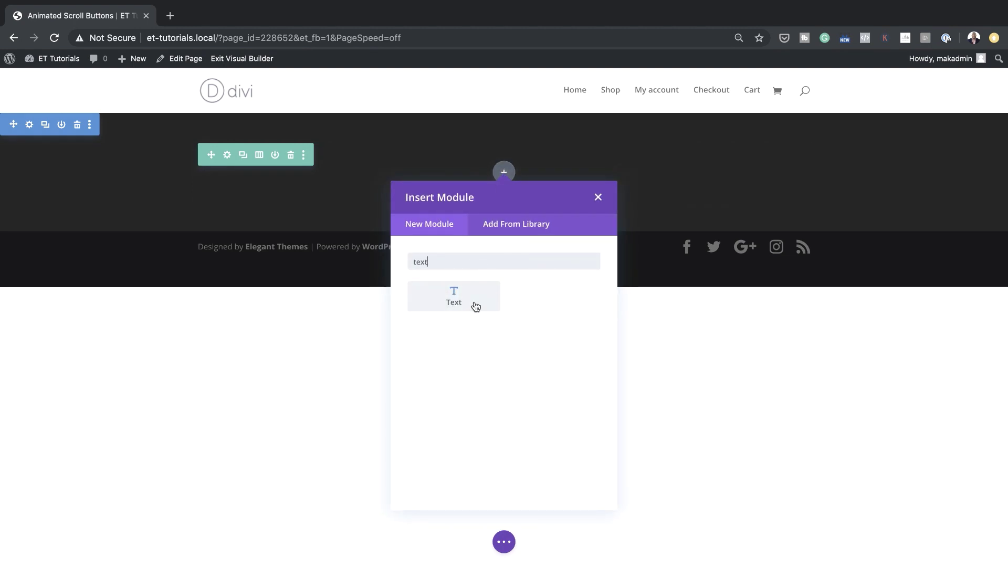
pyautogui.click(453, 296)
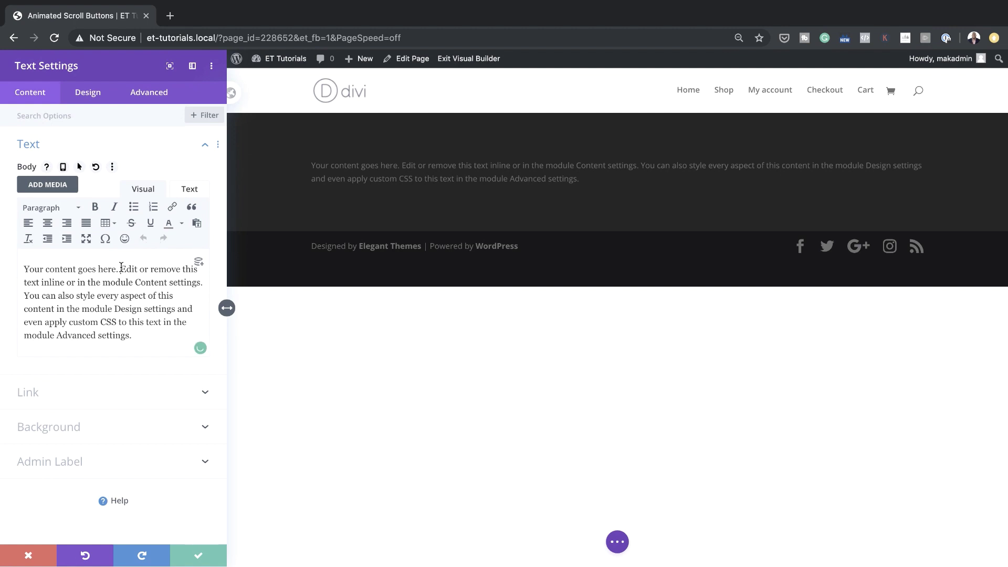
# Split "Your content goes here." into its own paragraph and format it as Heading 1.
pyautogui.press('Return')
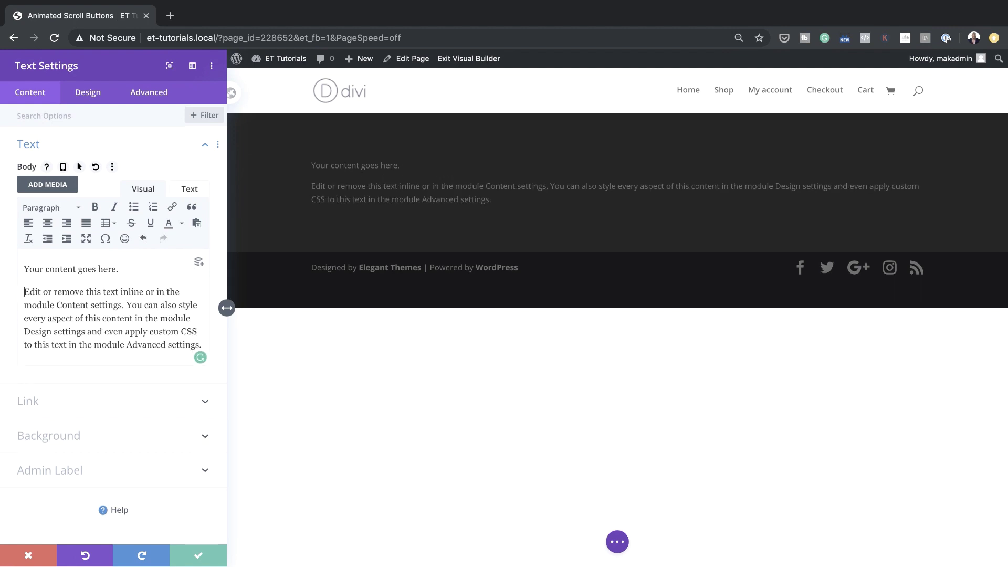
pyautogui.moveTo(134, 269); pyautogui.dragTo(22, 271)
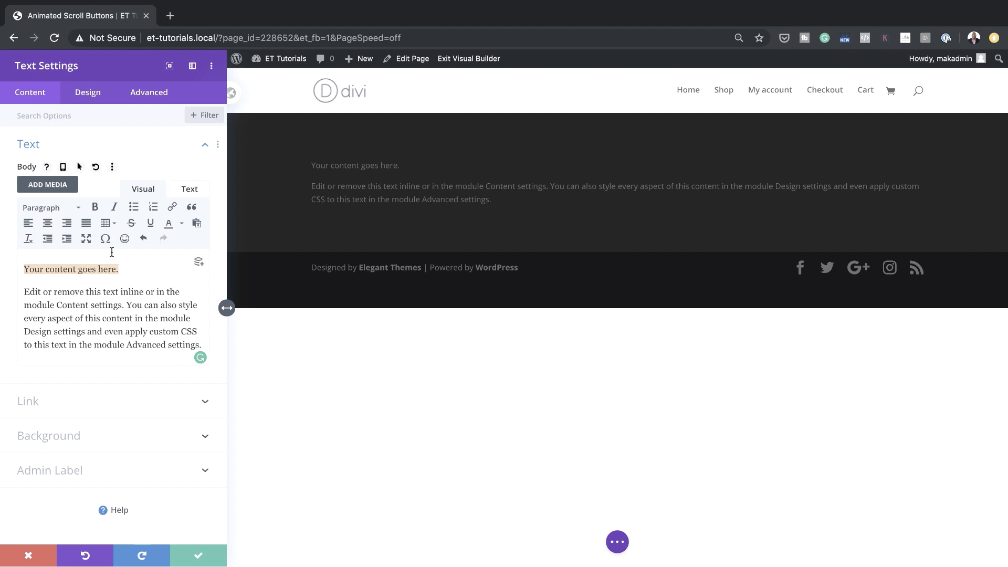
pyautogui.click(69, 209)
pyautogui.click(78, 250)
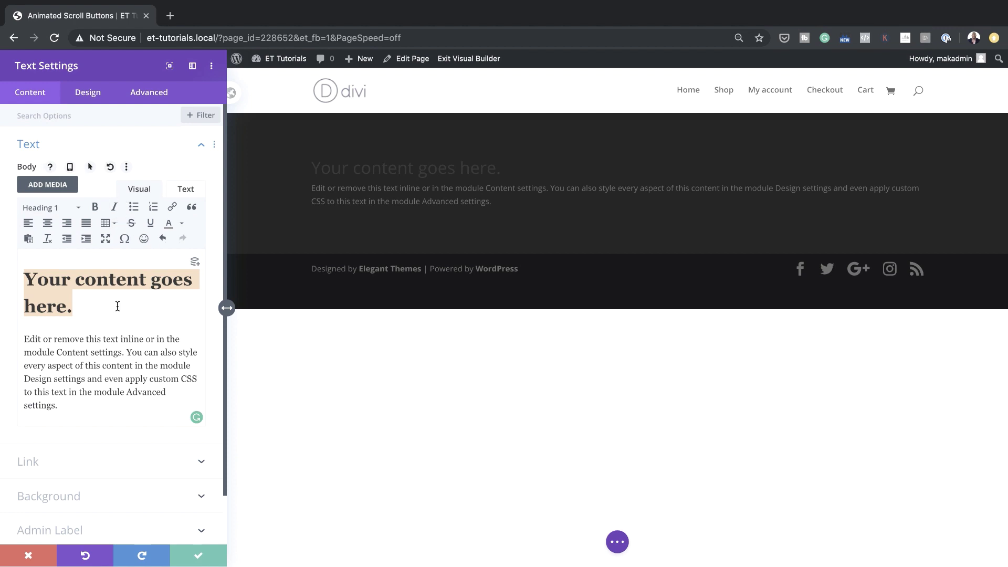
# Set the module's text font to Karla and the H1 heading text size to 5vw.
pyautogui.click(94, 94)
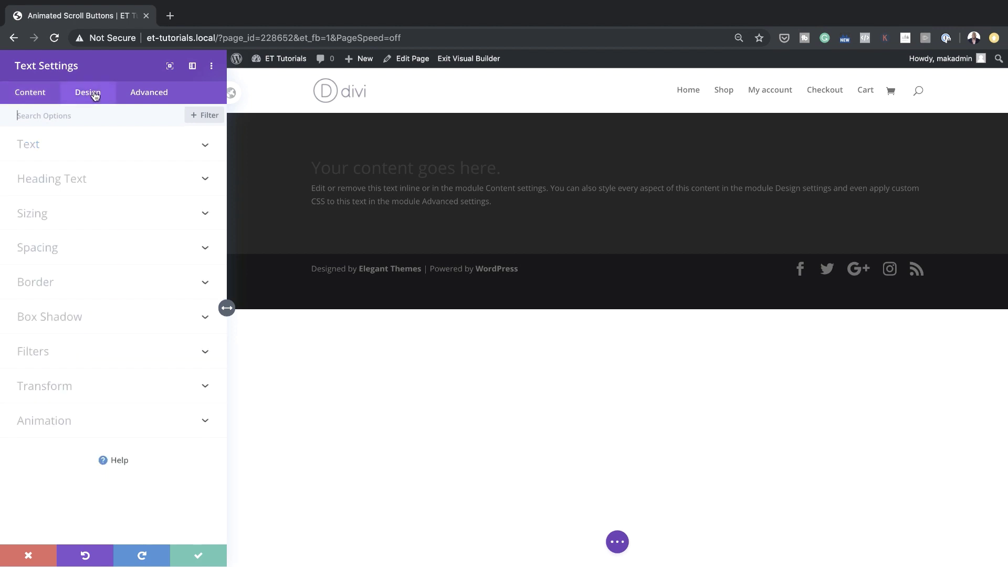
pyautogui.click(60, 151)
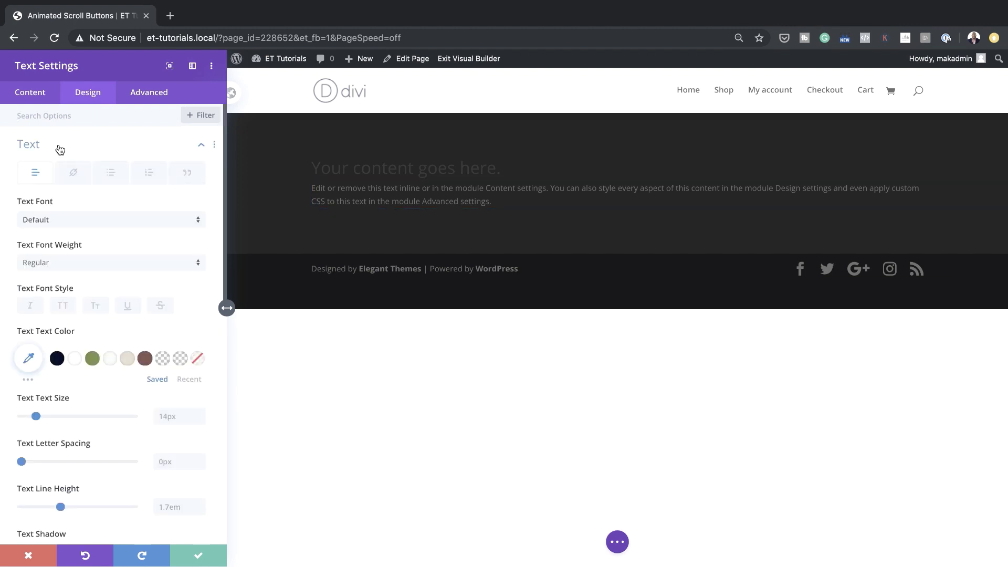
pyautogui.click(60, 220)
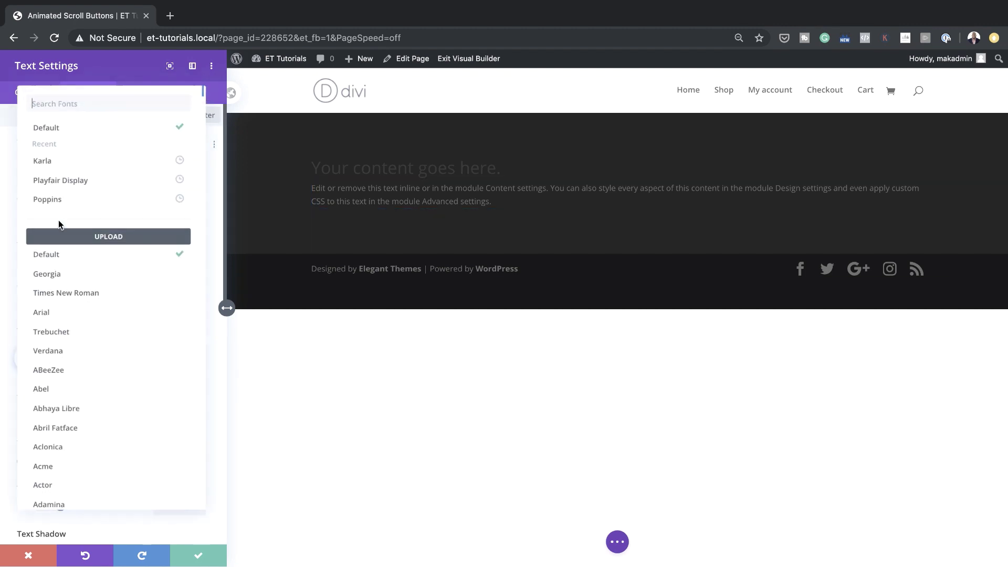
pyautogui.click(76, 164)
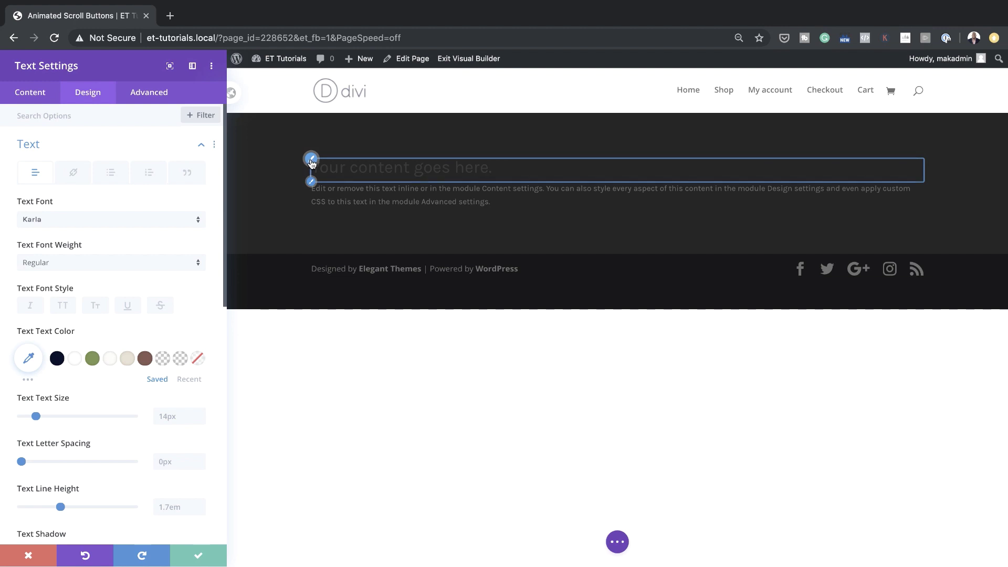
pyautogui.click(311, 159)
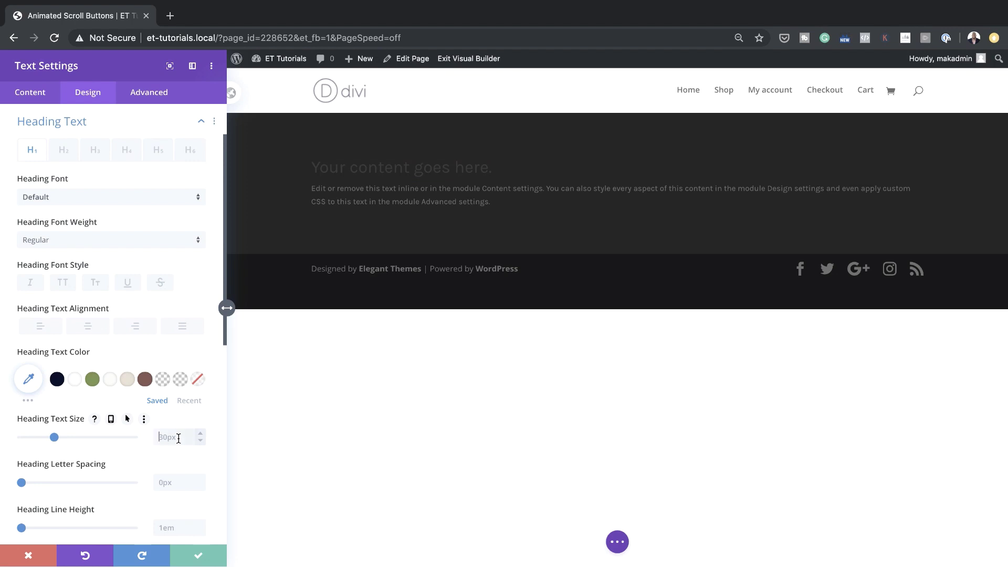
pyautogui.write('5vw')
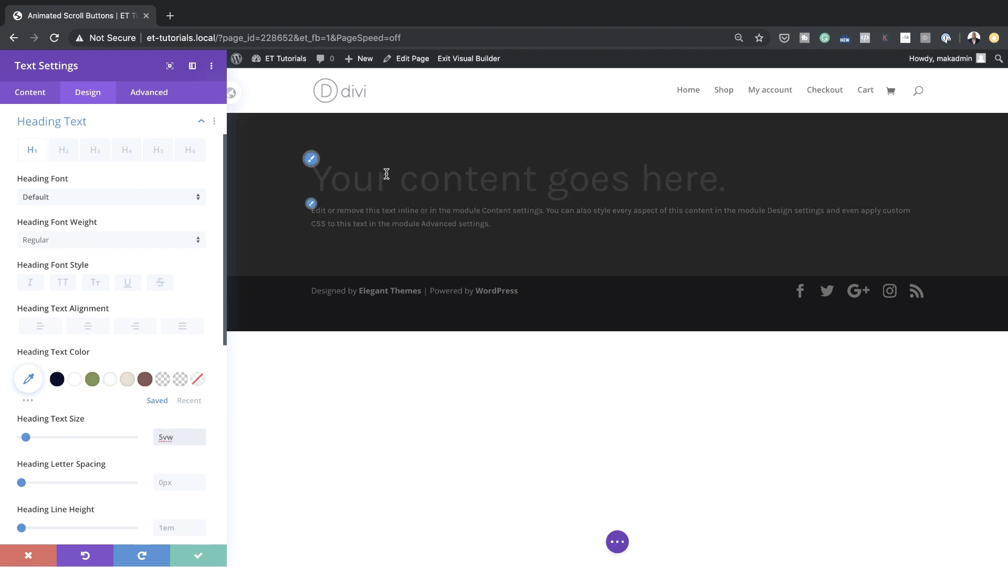
# Set the module's text color to Light, center-align the text, and save the text settings.
pyautogui.scroll(2, 156, 256)
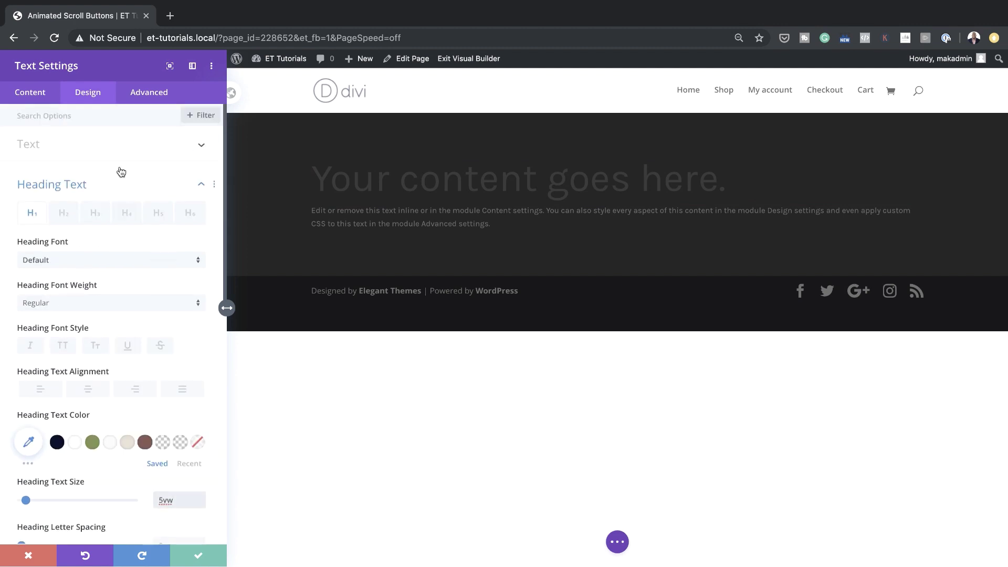
pyautogui.click(118, 151)
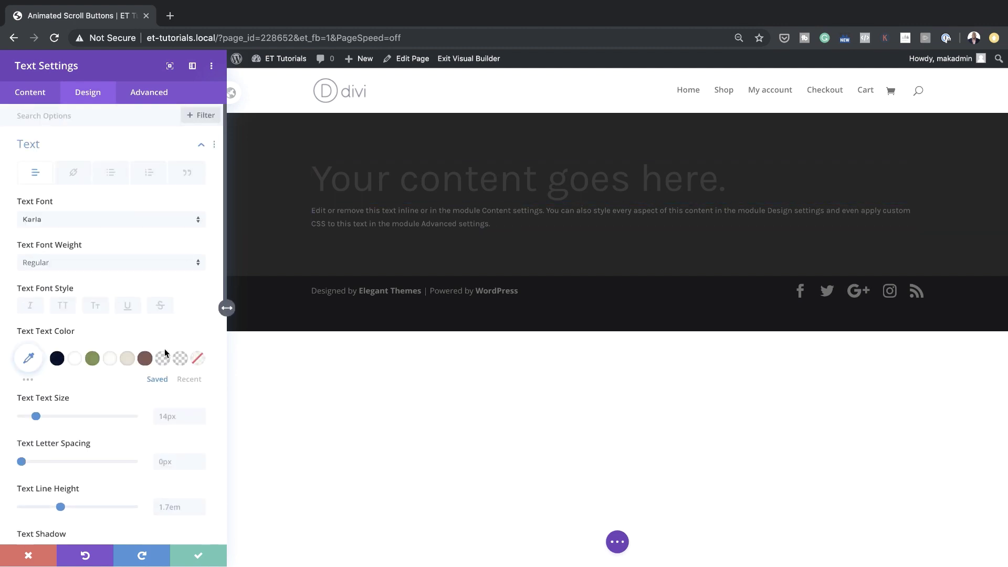
pyautogui.scroll(-7, 164, 352)
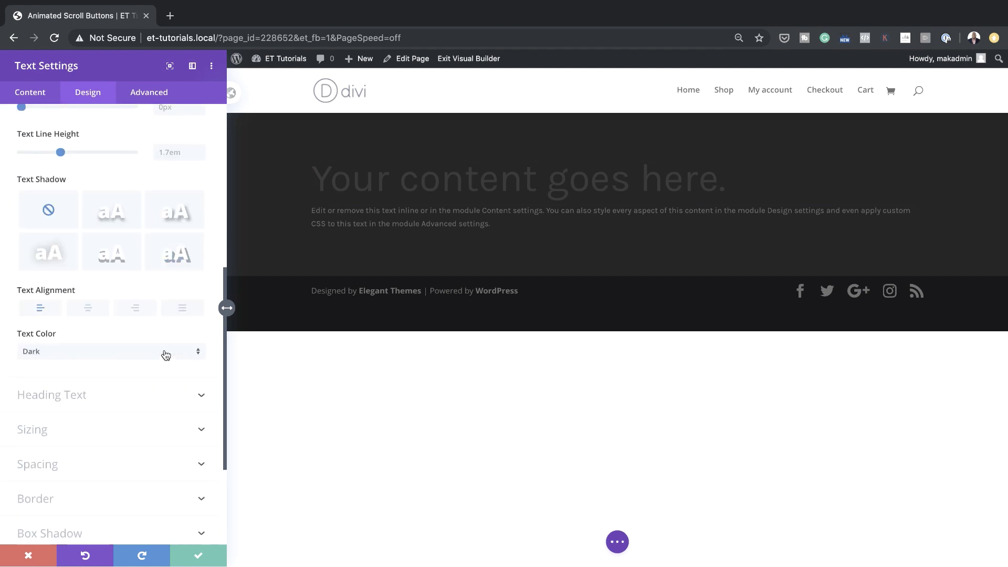
pyautogui.click(62, 353)
pyautogui.click(69, 360)
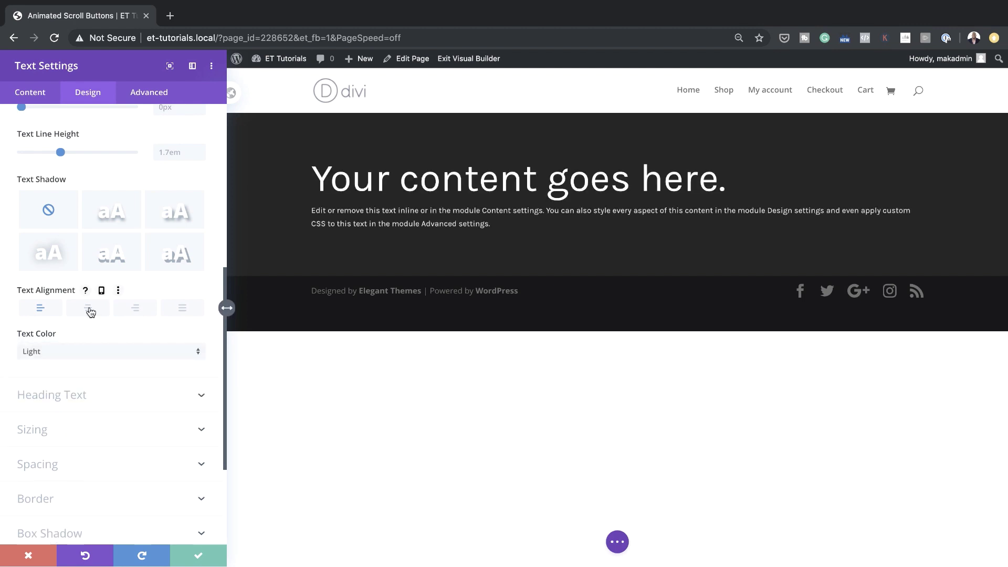
pyautogui.click(88, 308)
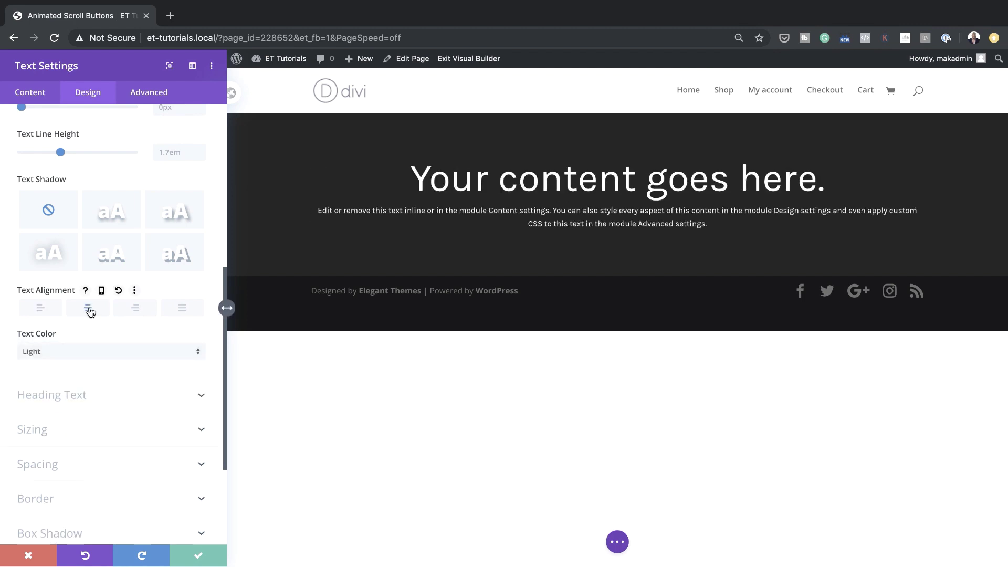
pyautogui.click(199, 555)
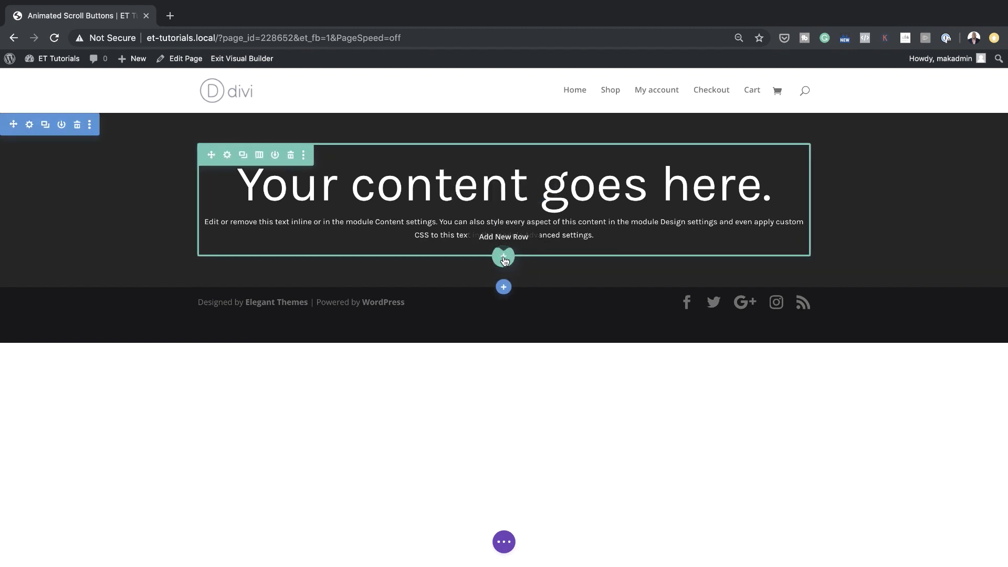
# Add a new single-column row below the row containing the heading text.
pyautogui.click(503, 257)
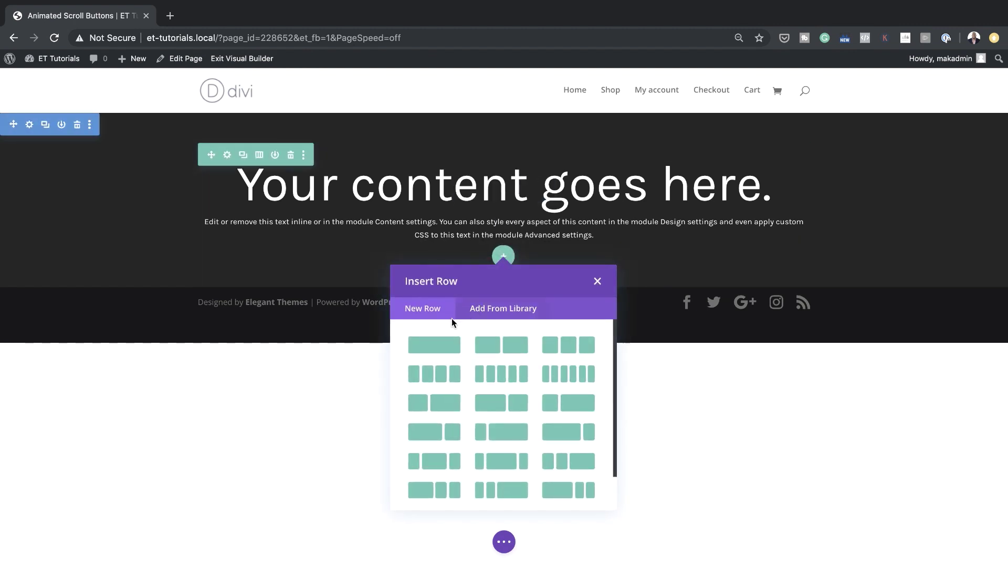
pyautogui.click(439, 345)
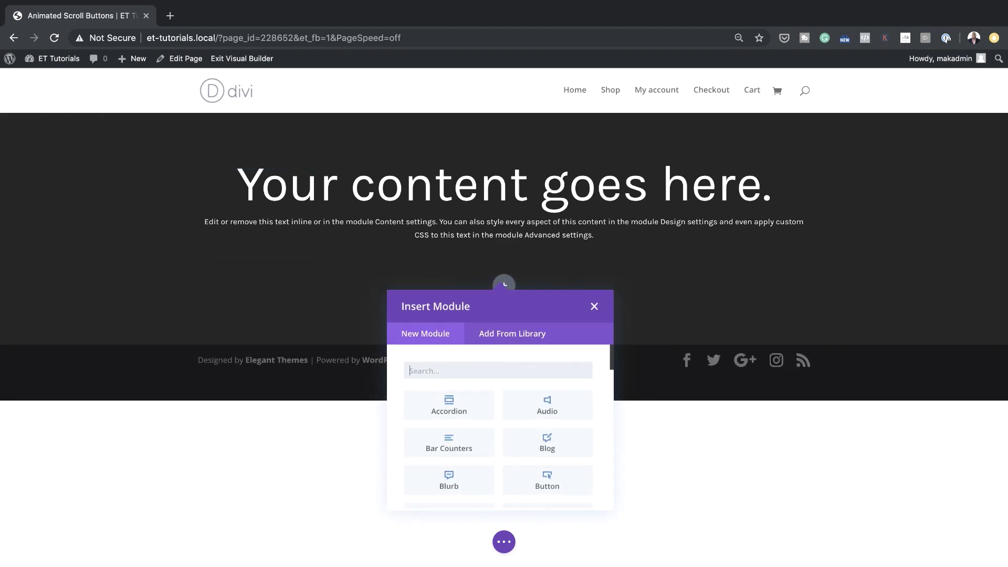
# Insert a Blurb module into the new row and set its title to "scroll".
pyautogui.click(471, 482)
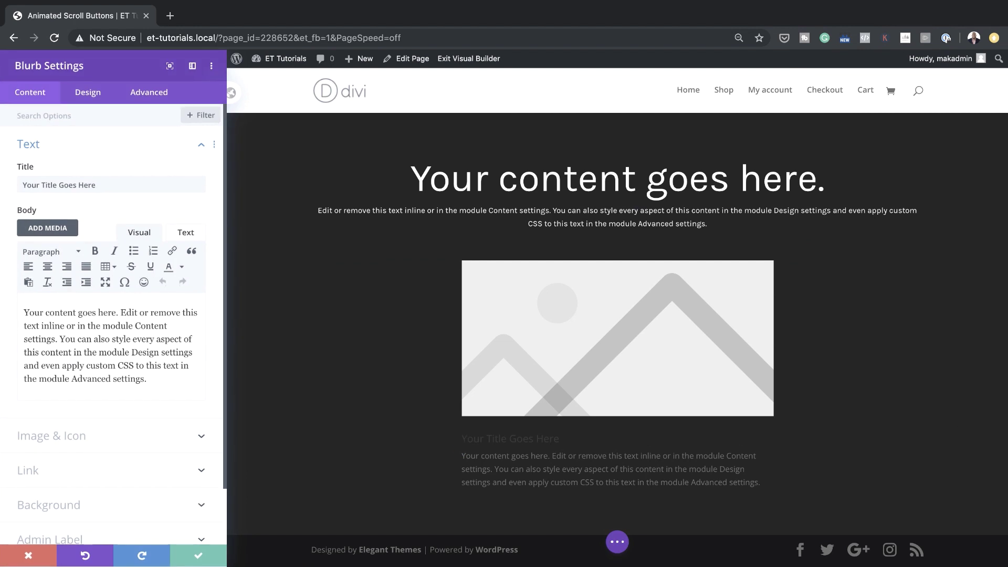
pyautogui.doubleClick(120, 183)
pyautogui.tripleClick(120, 183)
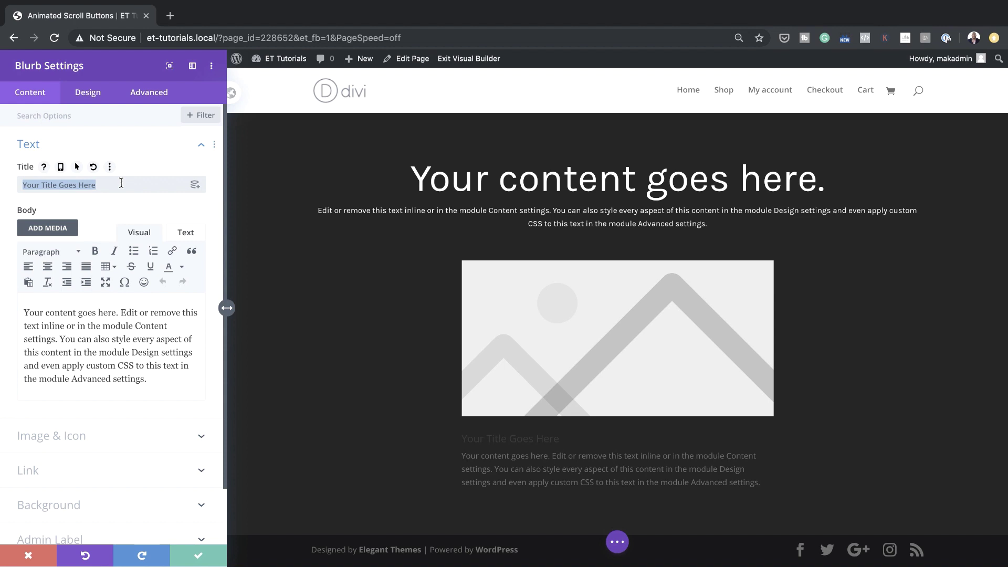
pyautogui.write('scroll')
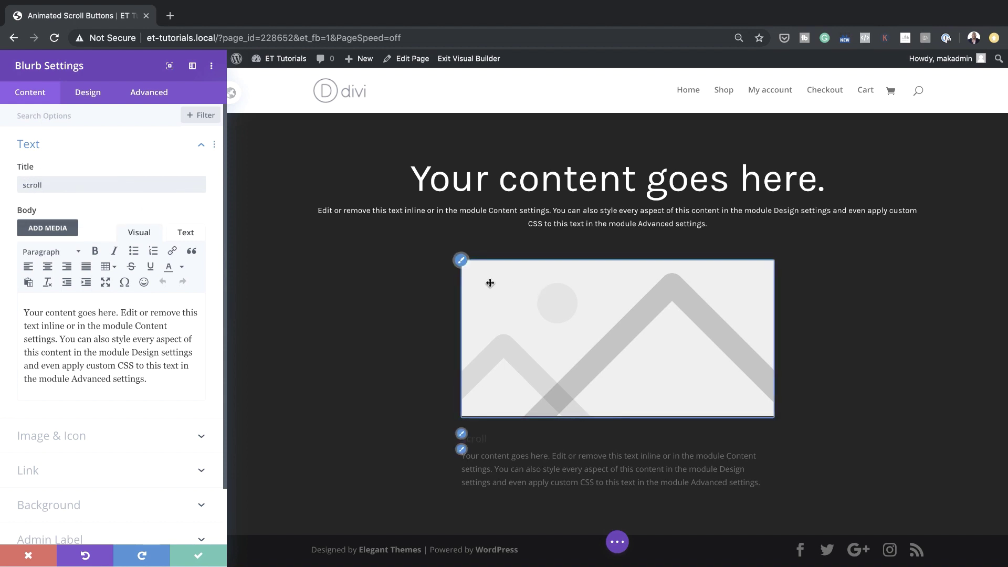
# Make the blurb use an icon instead of an image and choose the plain right-pointing arrow.
pyautogui.scroll(-3, 163, 415)
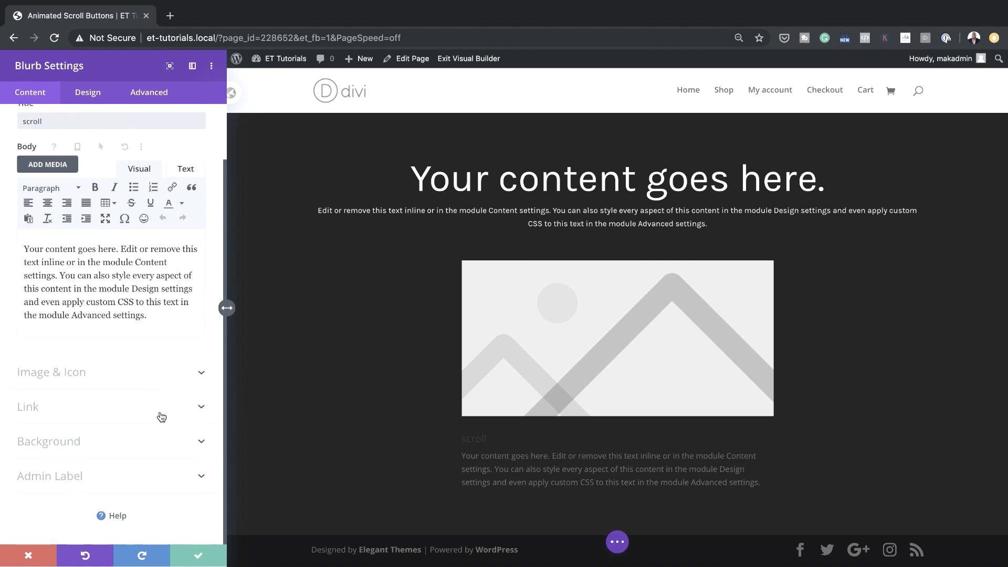
pyautogui.click(85, 373)
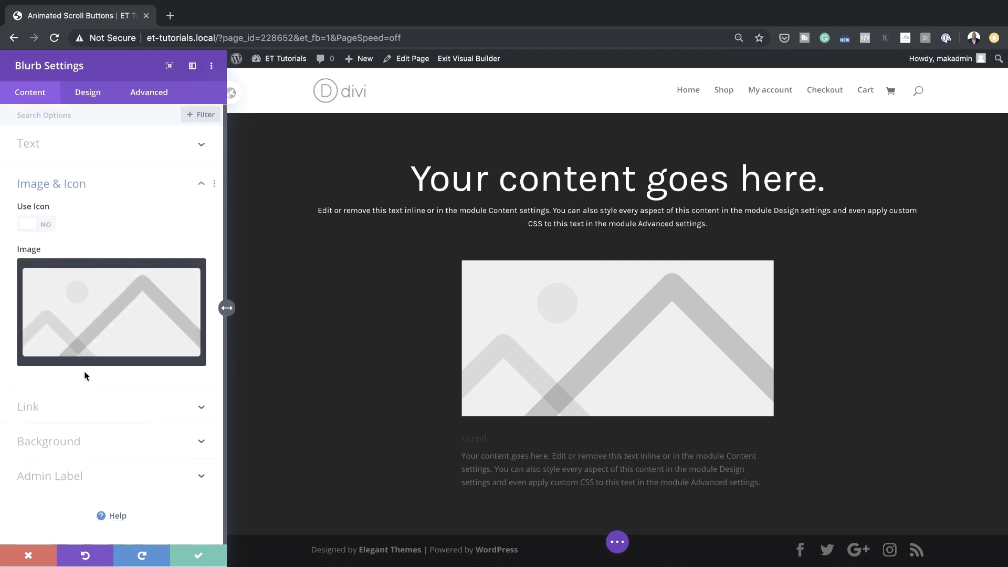
pyautogui.click(49, 225)
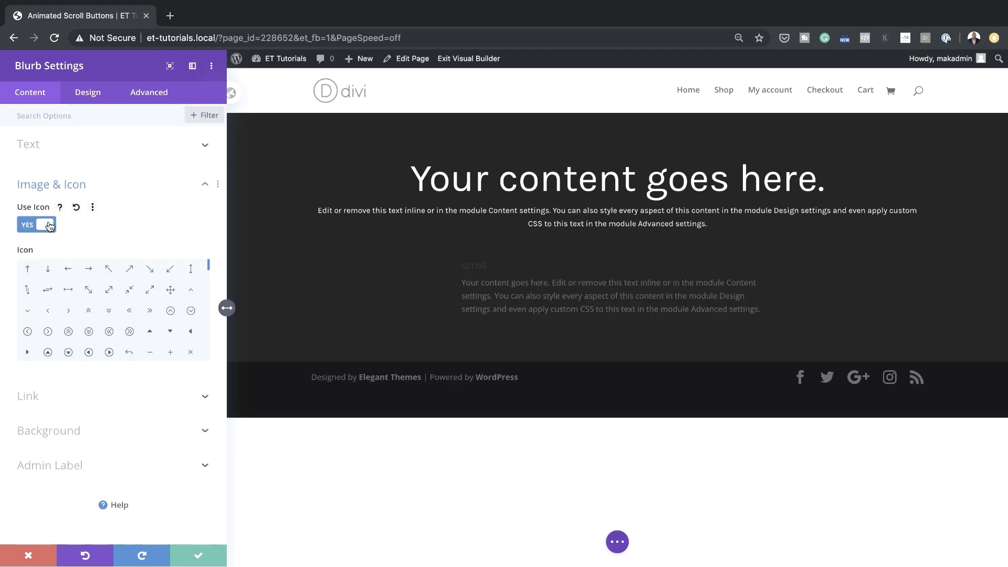
pyautogui.click(89, 270)
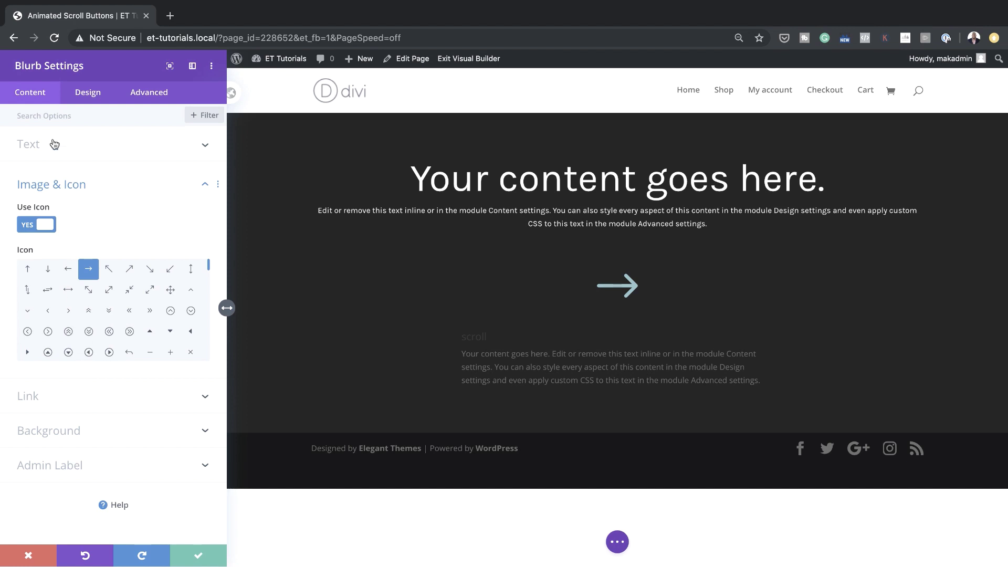
# Style the blurb icon with white color, Left placement, and an icon font size of 50px.
pyautogui.click(88, 98)
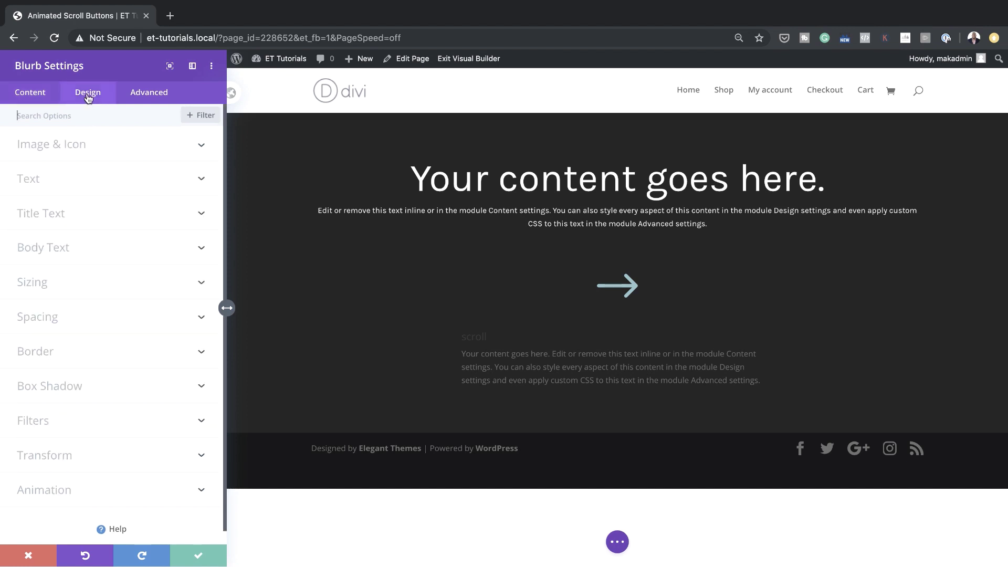
pyautogui.click(86, 149)
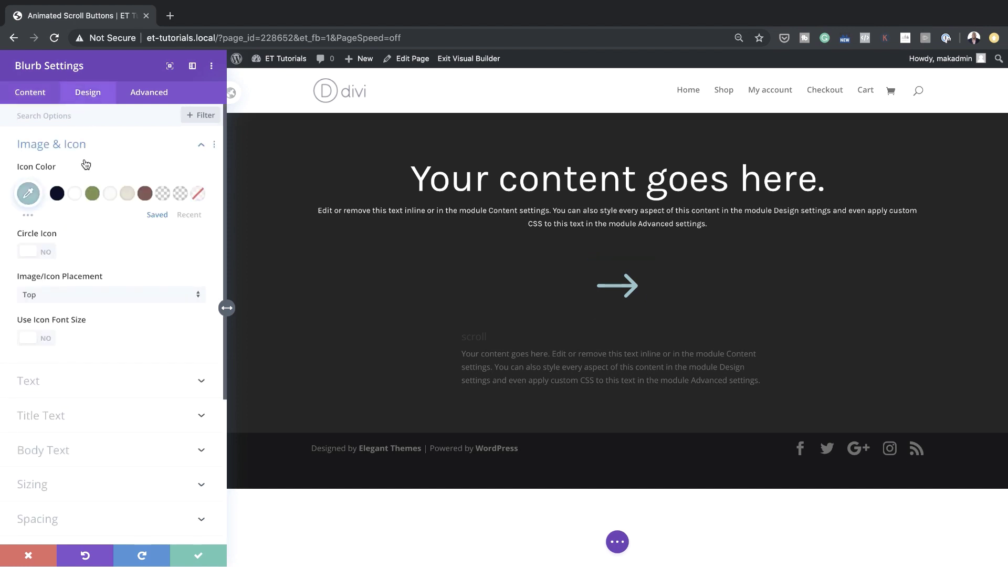
pyautogui.click(76, 194)
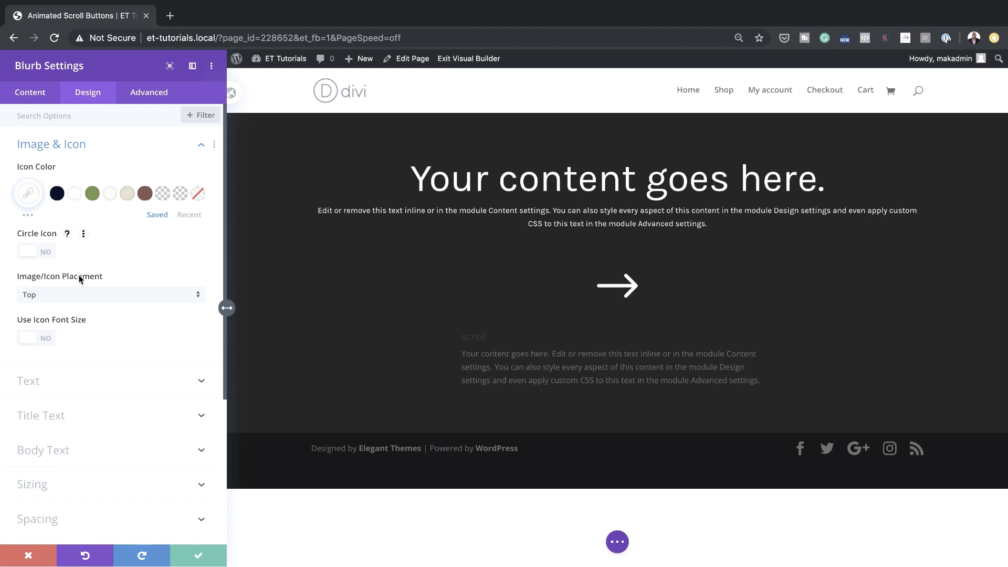
pyautogui.click(62, 295)
pyautogui.click(67, 325)
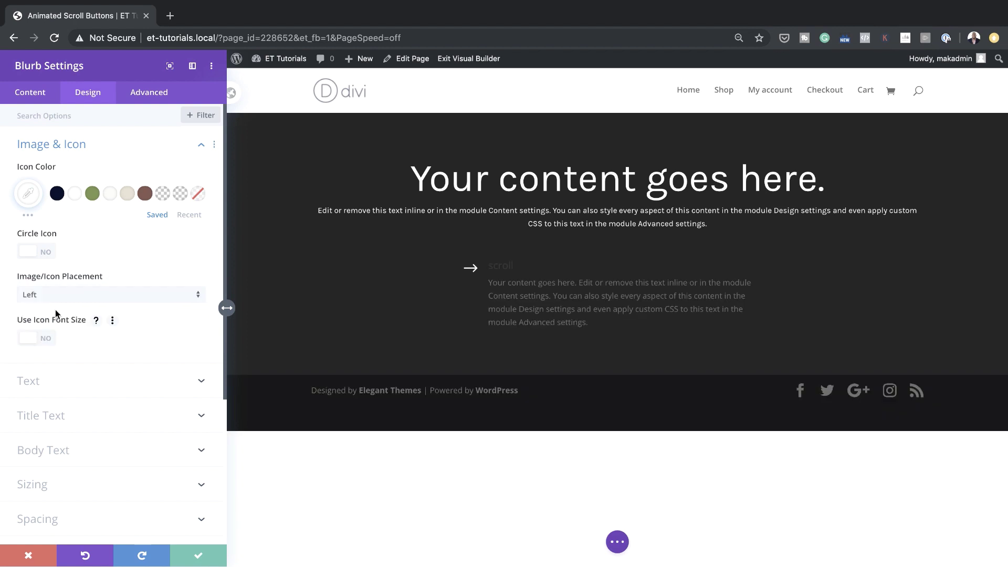
pyautogui.click(46, 343)
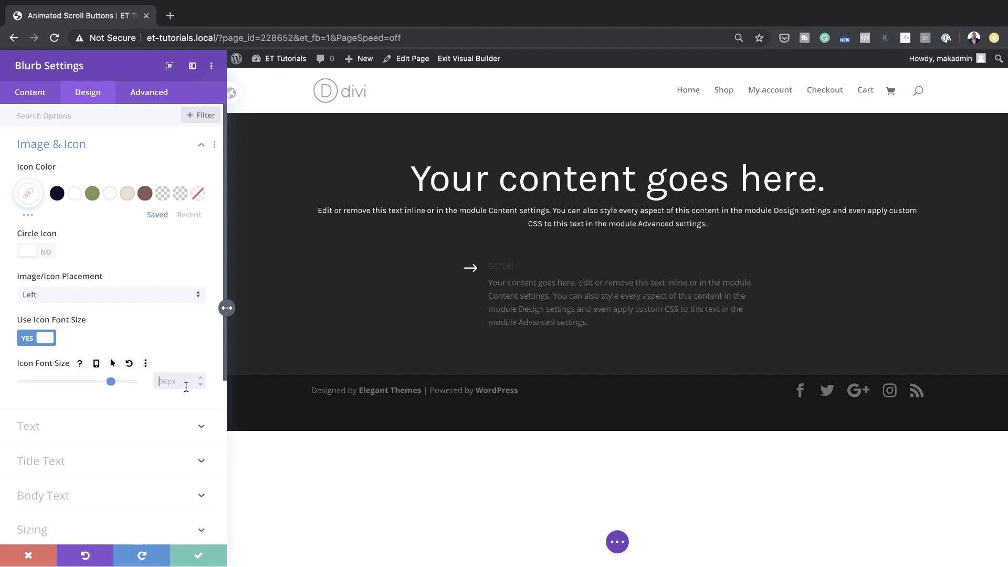
pyautogui.write('50')
# Format the blurb title as uppercase white text with a 14px text size and 3px letter spacing.
pyautogui.scroll(-5, 74, 399)
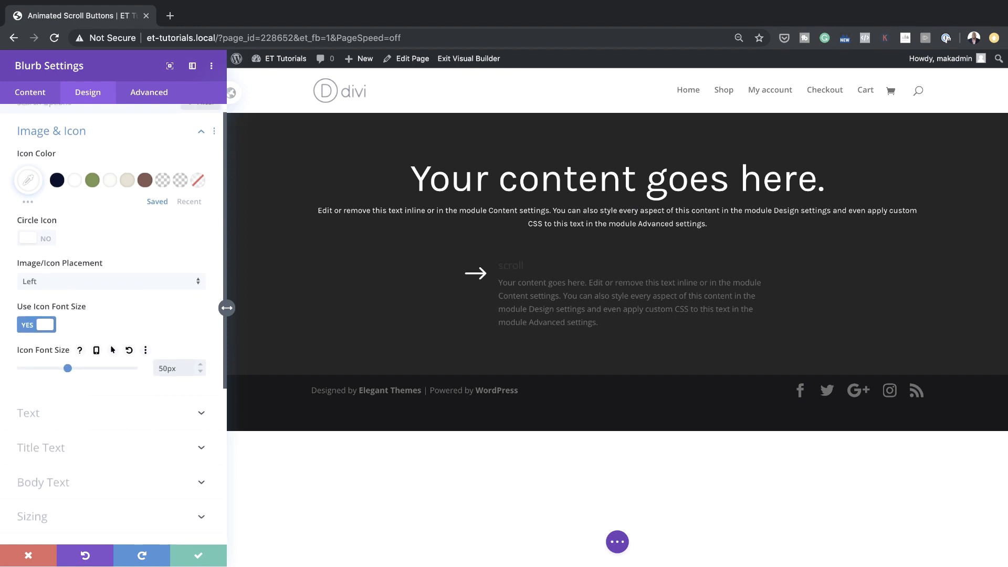
pyautogui.click(61, 314)
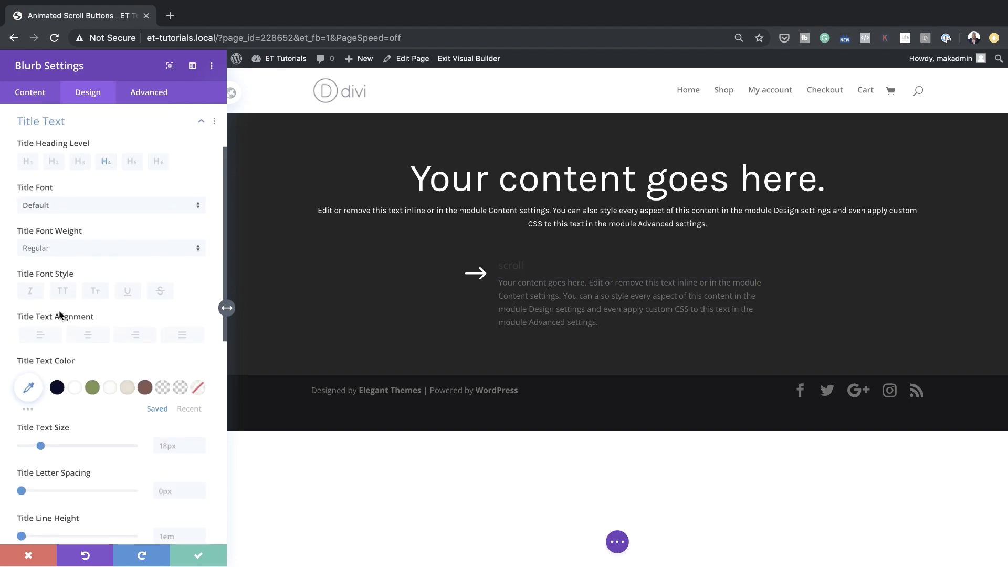
pyautogui.click(62, 291)
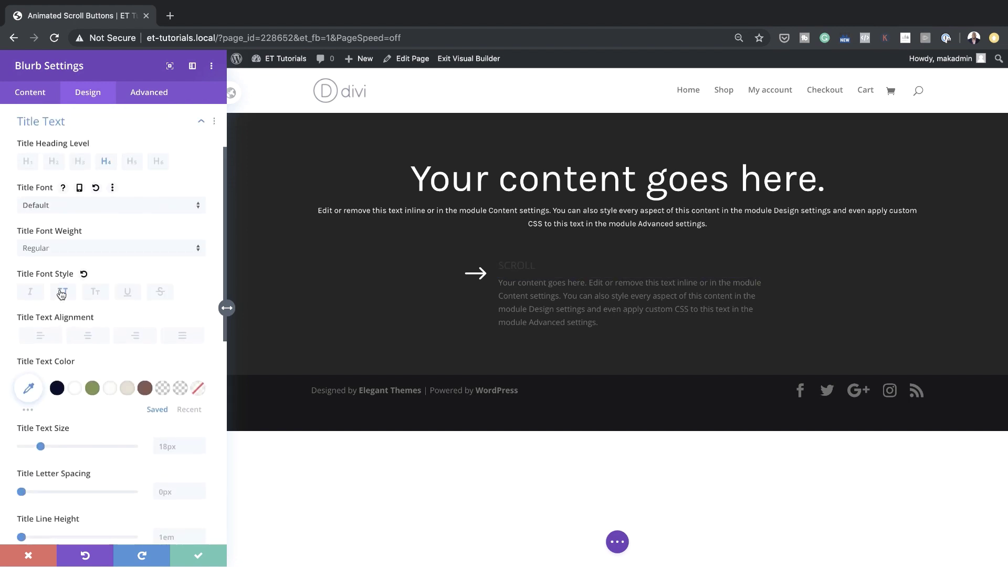
pyautogui.click(76, 389)
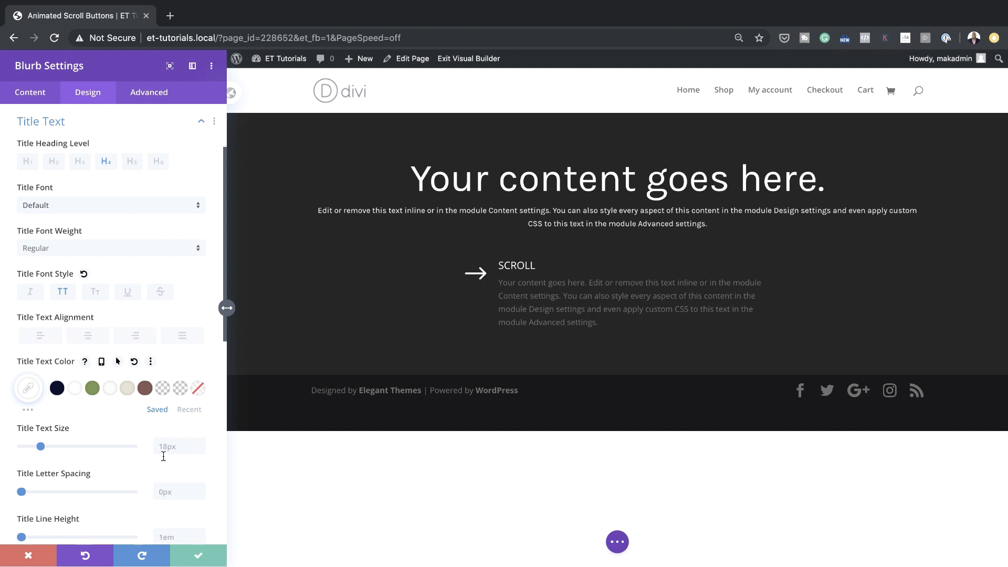
pyautogui.write('14')
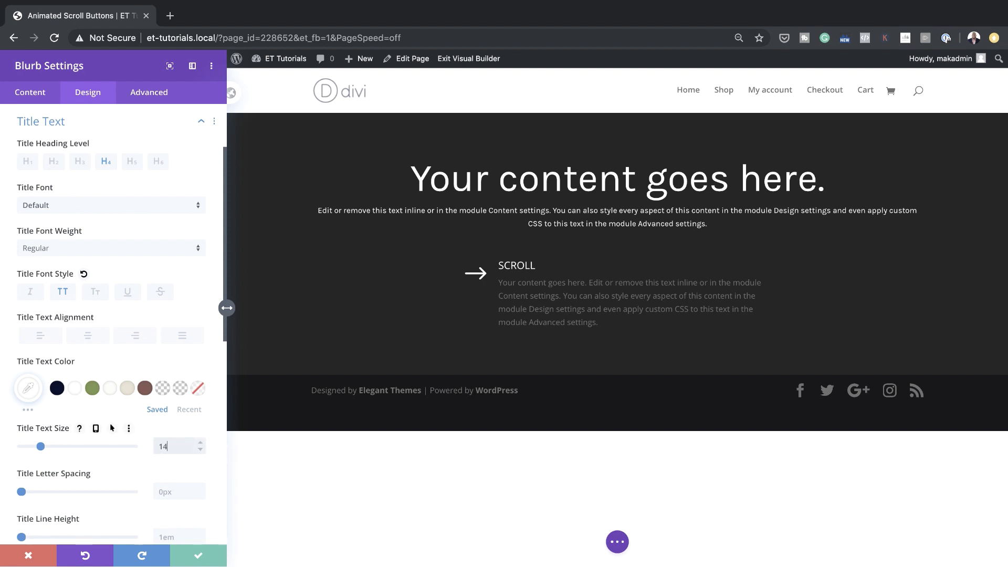
pyautogui.scroll(-1, 165, 450)
pyautogui.click(171, 476)
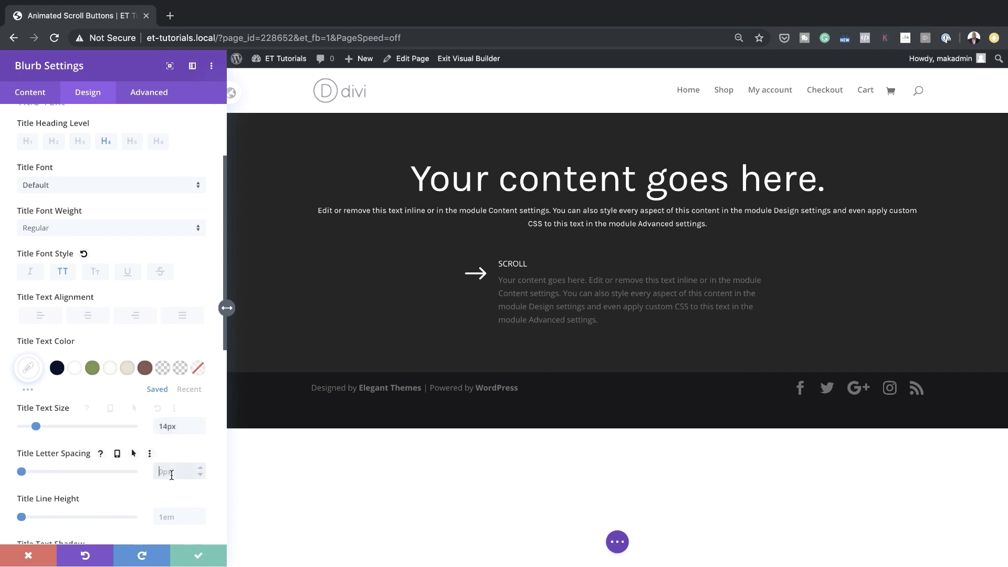
pyautogui.write('3px')
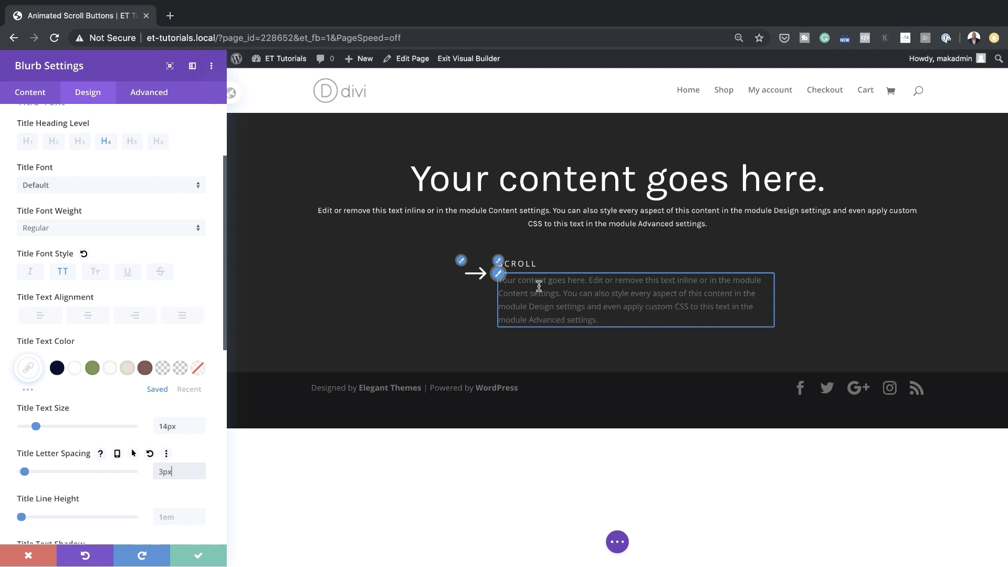
# Set the blurb title's line height to 50px.
pyautogui.scroll(-2, 170, 431)
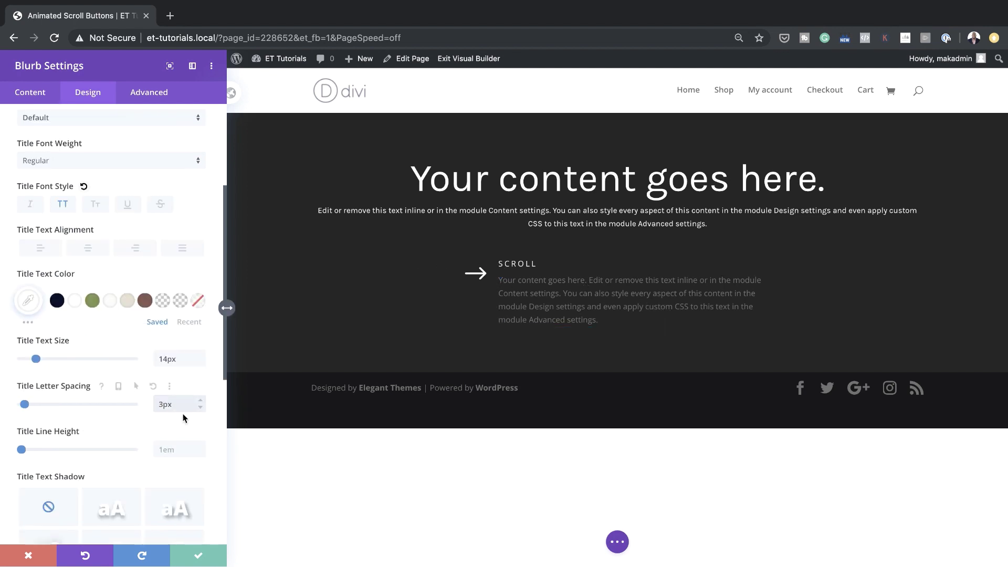
pyautogui.click(173, 450)
pyautogui.write('50emp')
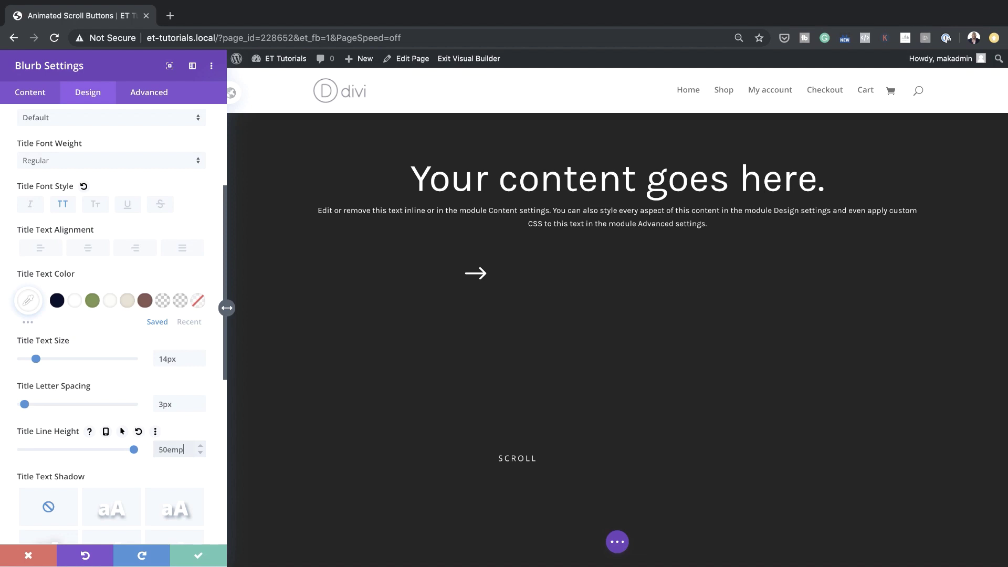
pyautogui.write('c')
pyautogui.press('BackSpace')
pyautogui.press('BackSpace')
pyautogui.press('BackSpace')
pyautogui.press('BackSpace')
pyautogui.write('px')
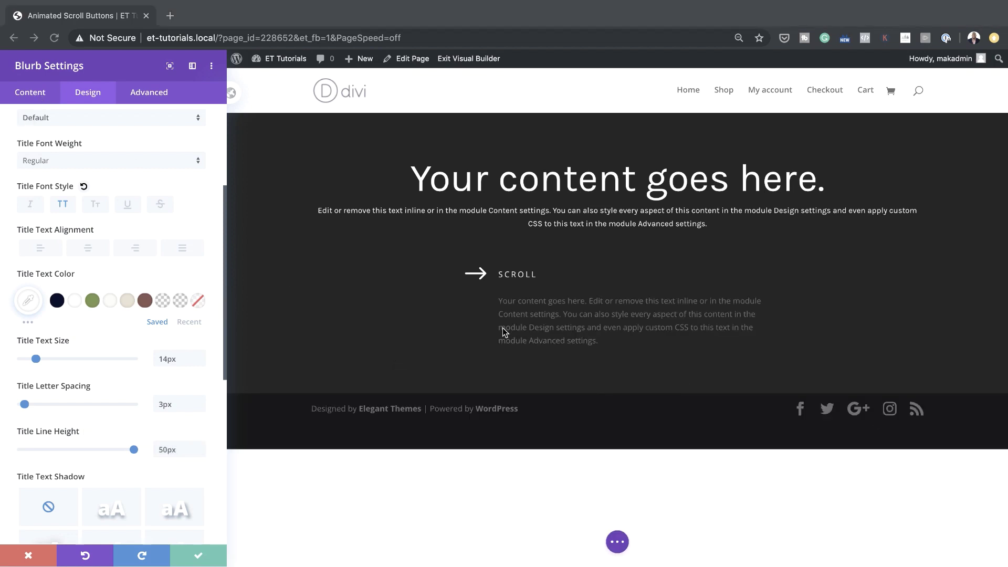
# Delete all placeholder body text from the blurb, keeping only the icon and title.
pyautogui.click(36, 95)
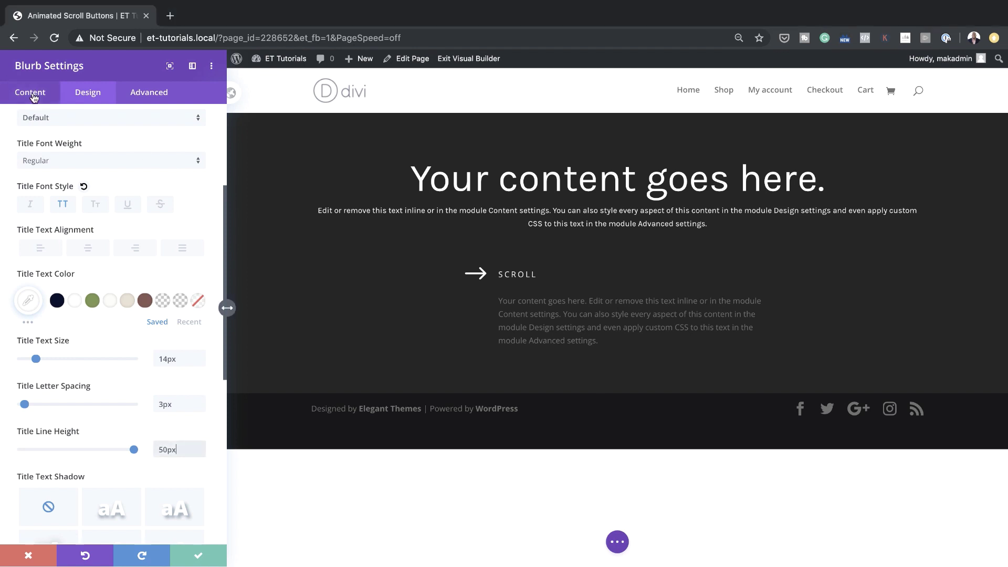
pyautogui.click(54, 151)
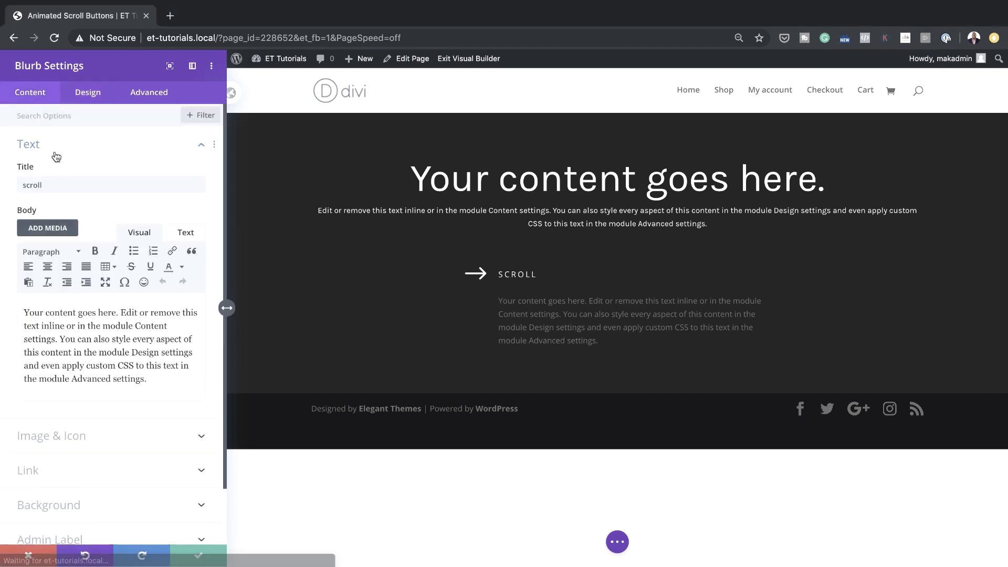
pyautogui.moveTo(23, 312); pyautogui.dragTo(168, 391)
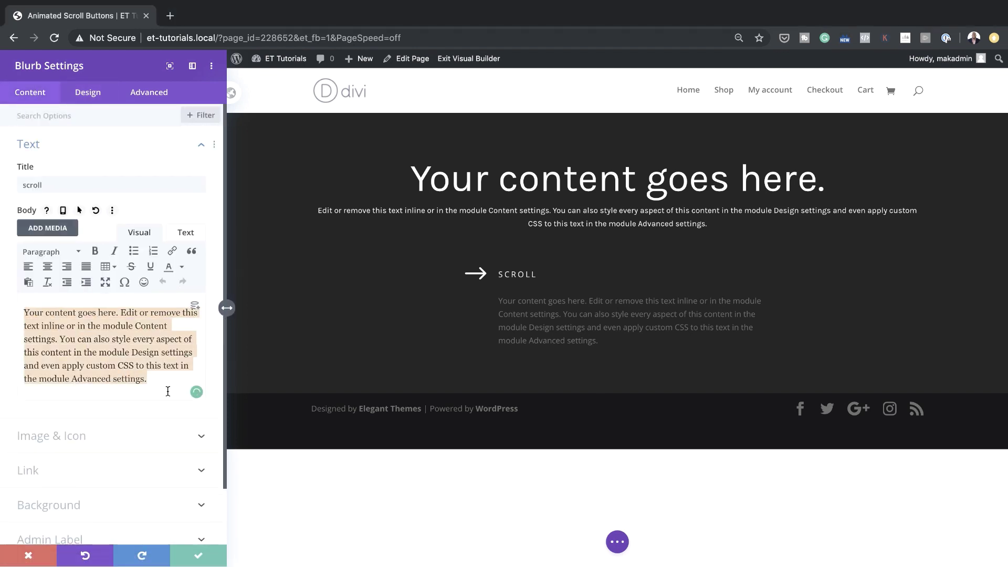
pyautogui.press('BackSpace')
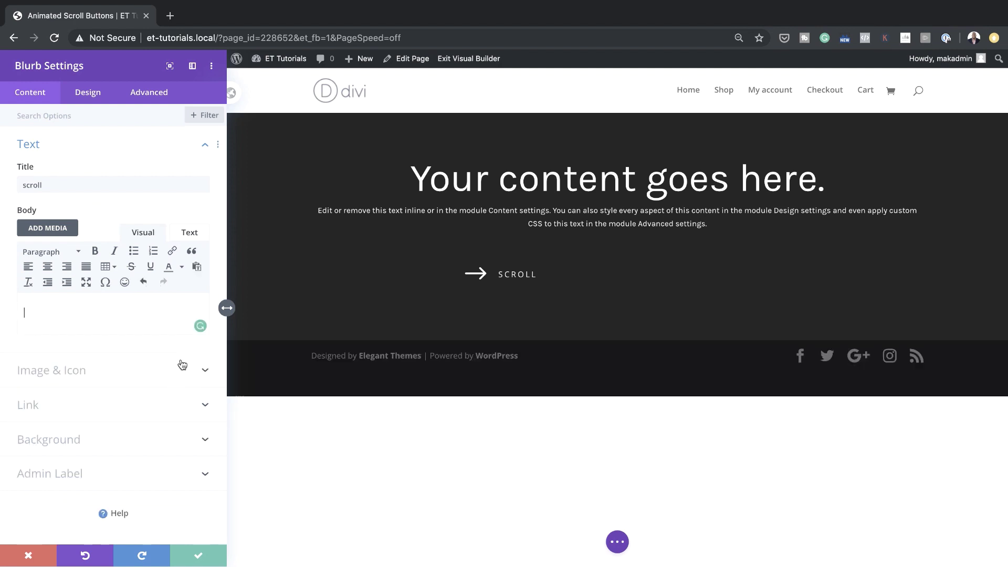
pyautogui.click(172, 322)
# Set the blurb module's width to 132px and its module alignment to center.
pyautogui.click(91, 94)
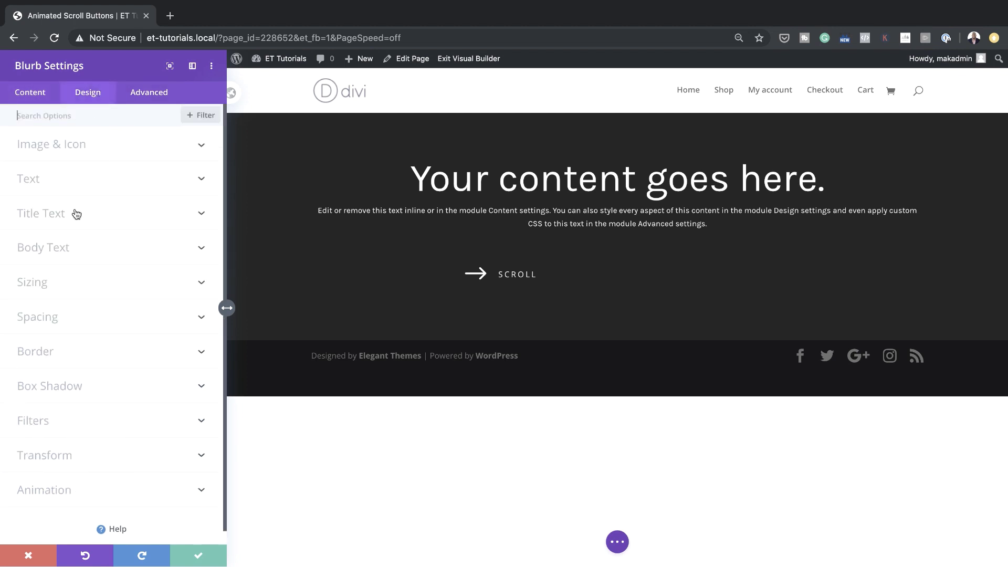
pyautogui.click(43, 287)
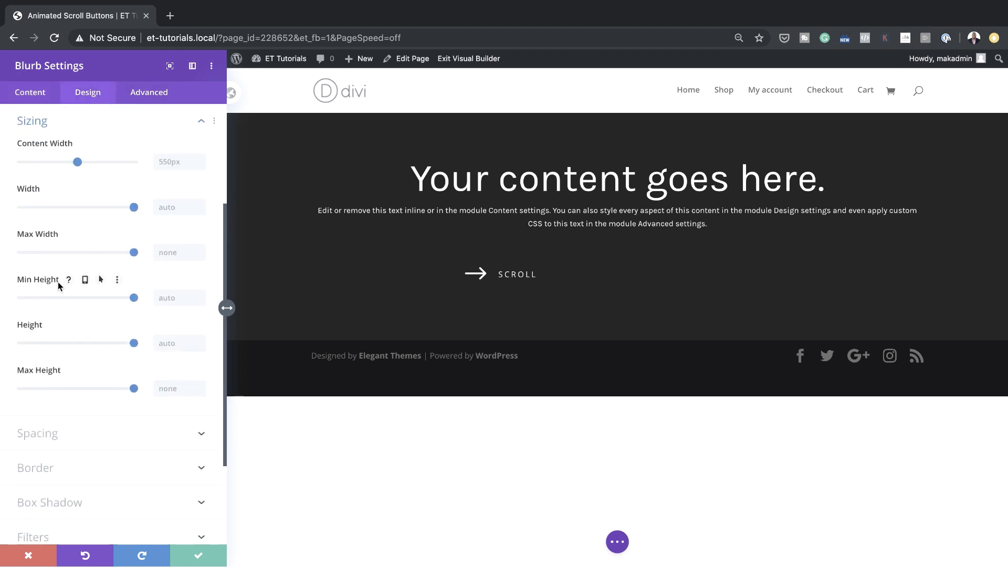
pyautogui.click(176, 208)
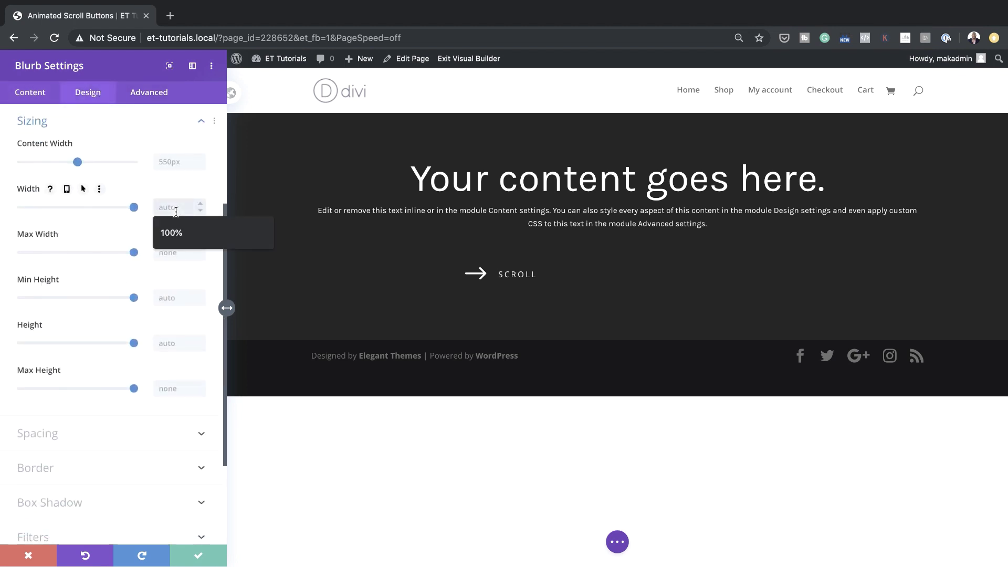
pyautogui.write('12p')
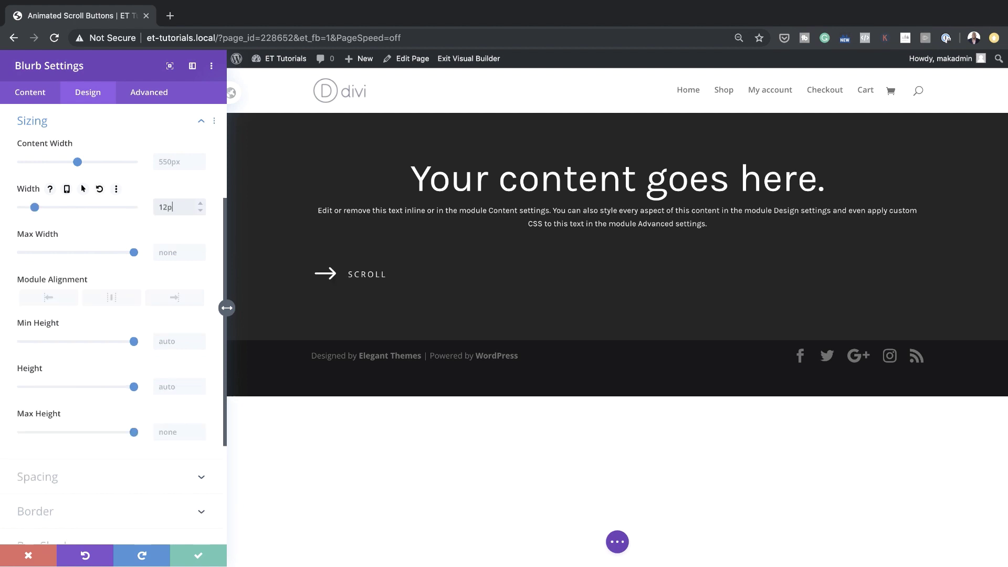
pyautogui.write('32')
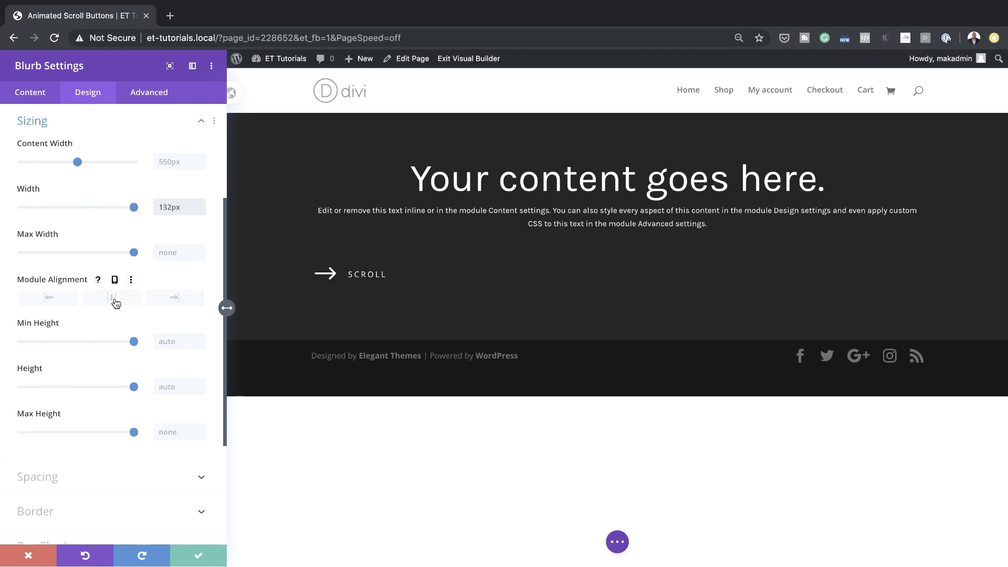
pyautogui.click(115, 300)
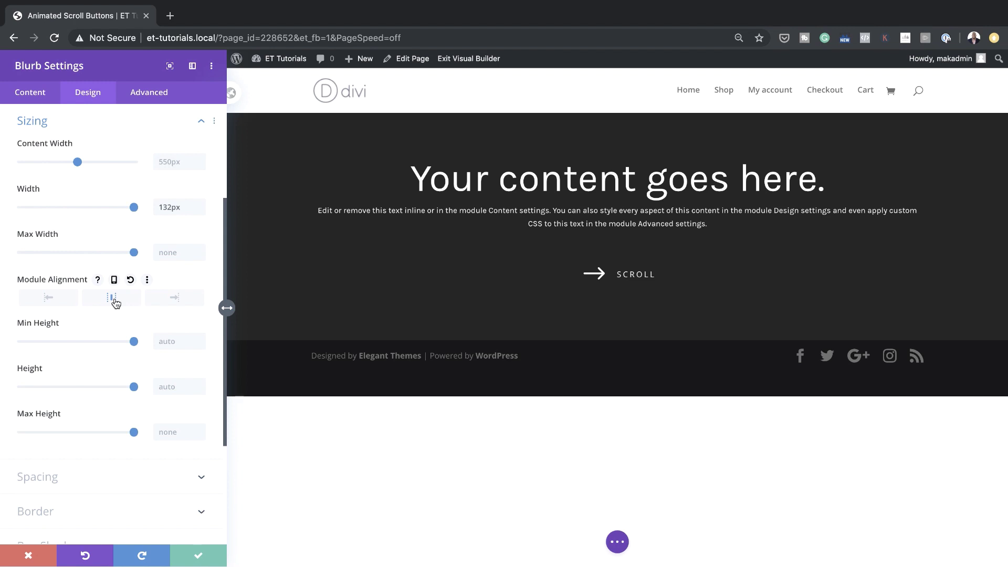
# Rotate the blurb clockwise with a transform so its arrow points straight down, and open the module's advanced settings.
pyautogui.scroll(-5, 110, 335)
pyautogui.click(65, 443)
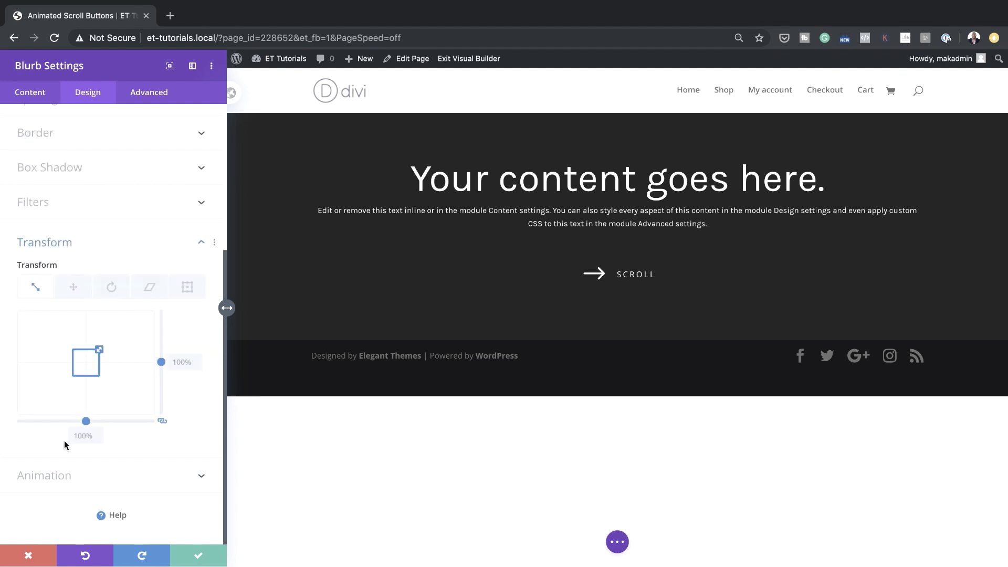
pyautogui.click(112, 286)
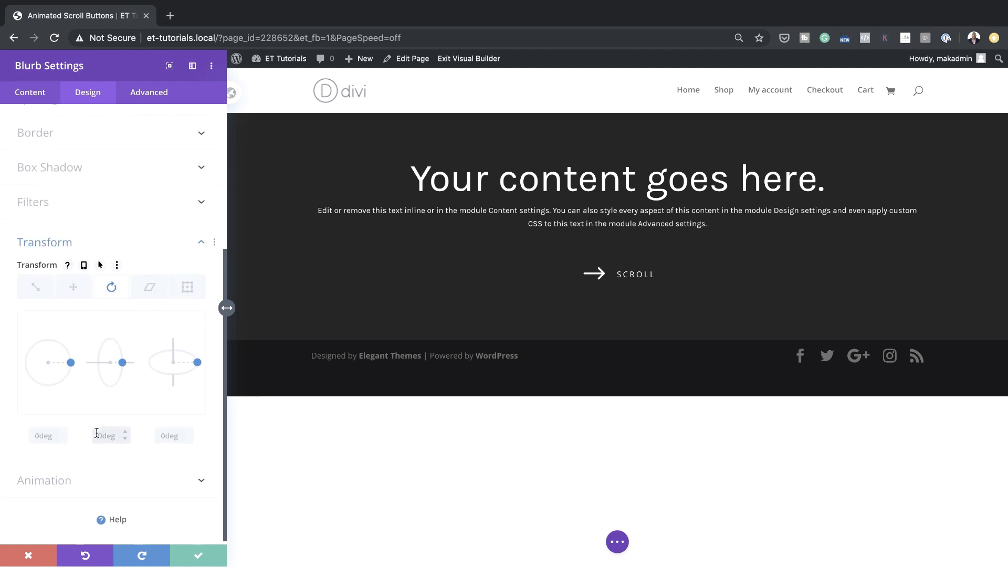
pyautogui.click(157, 93)
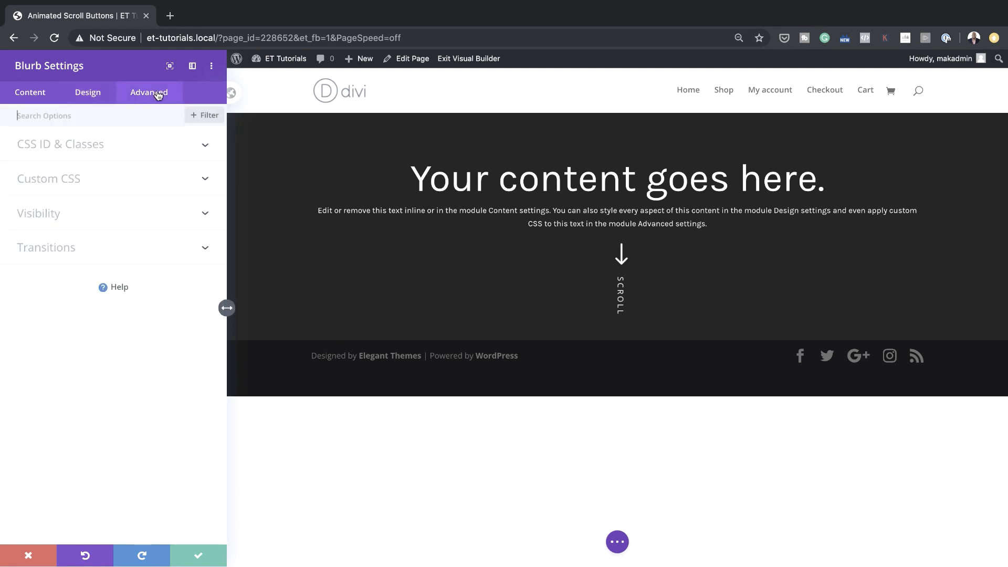
# Add the custom CSS "direction: rtl;" to the blurb's main element.
pyautogui.click(83, 181)
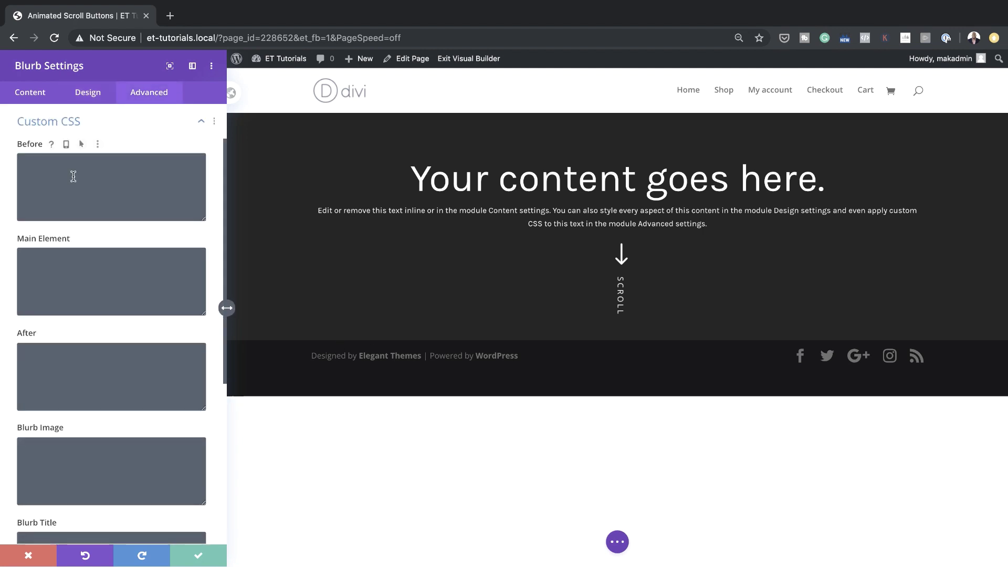
pyautogui.click(69, 261)
pyautogui.write('direction: rtl;')
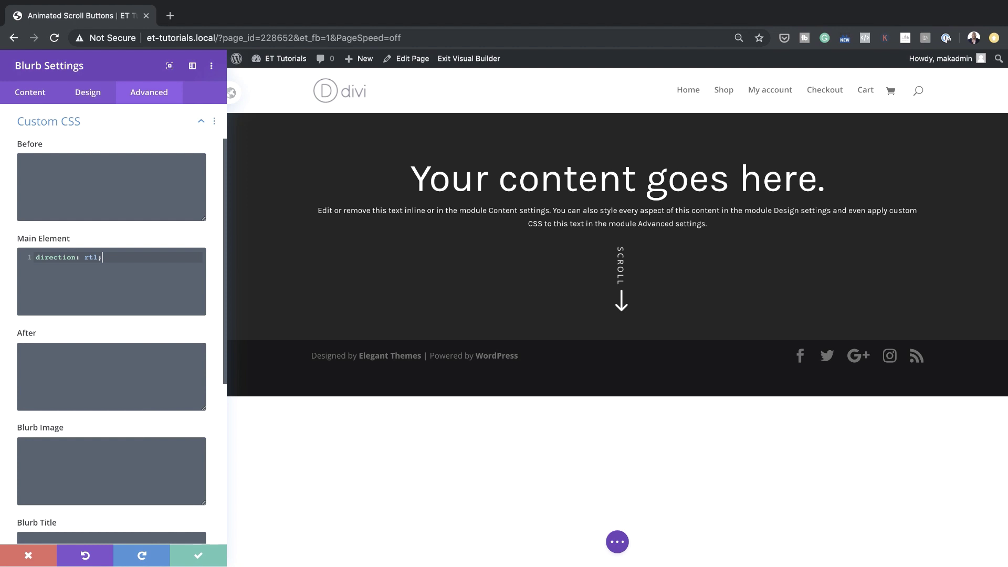
# Give the blurb module a Bounce animation with its direction set to Down.
pyautogui.click(81, 97)
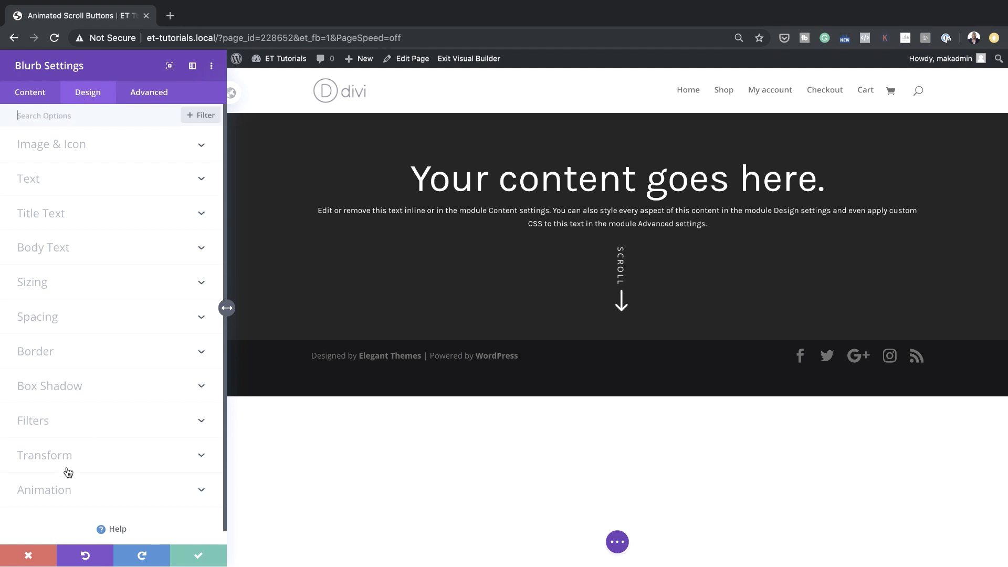
pyautogui.click(68, 490)
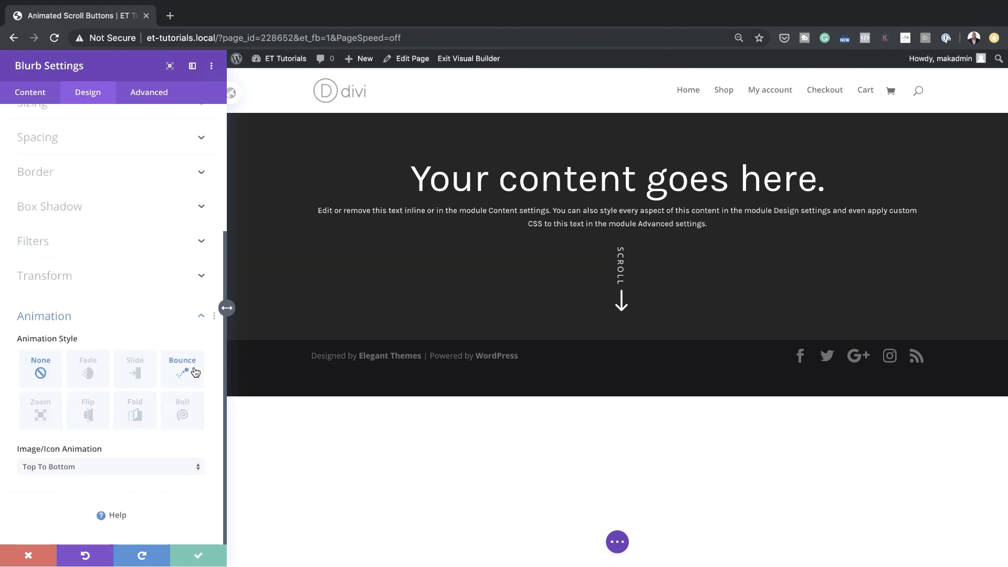
pyautogui.click(183, 368)
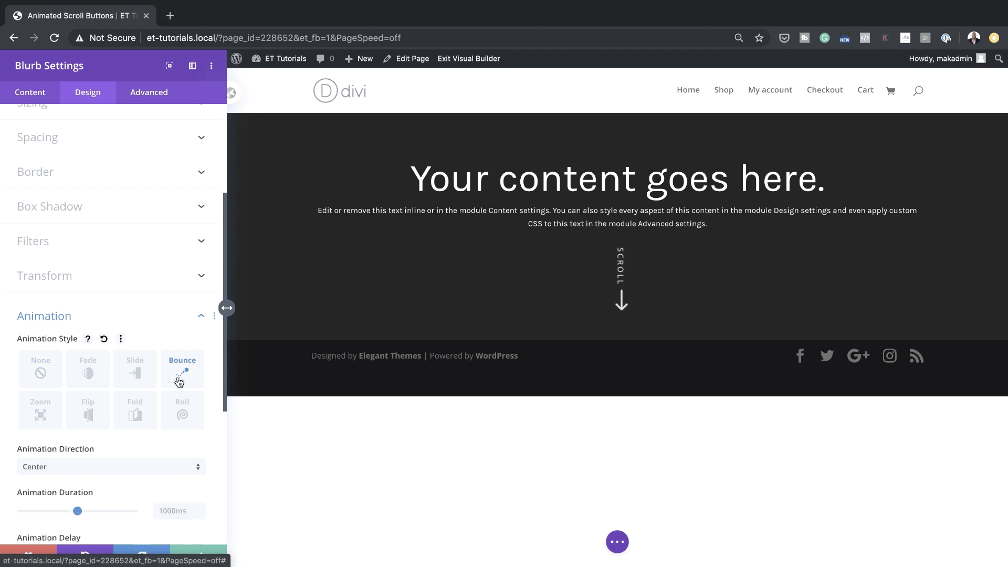
pyautogui.scroll(-2, 121, 452)
pyautogui.click(116, 426)
pyautogui.click(110, 483)
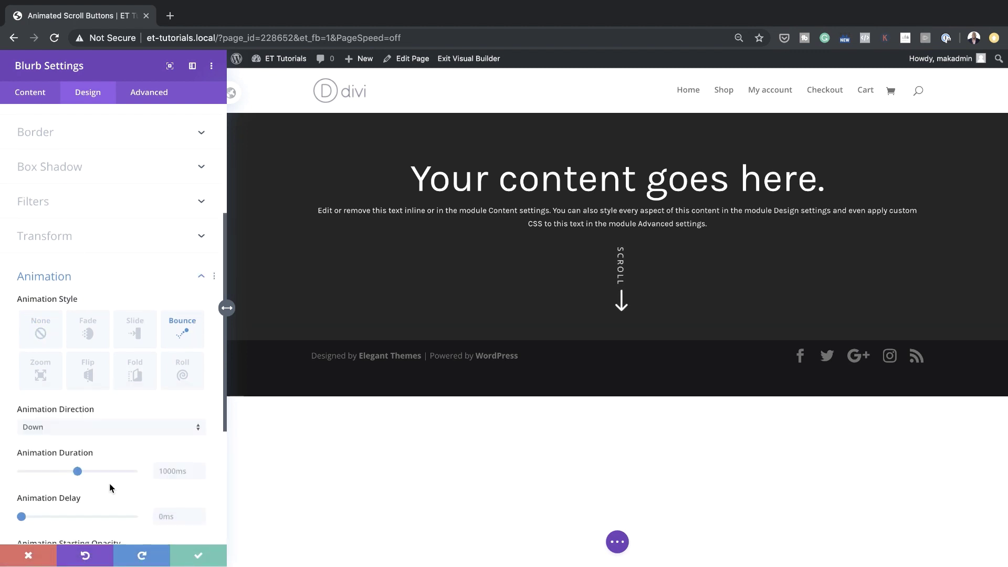
# Set the blurb's animation duration to 5000ms and its animation delay to 400ms.
pyautogui.scroll(-1, 110, 483)
pyautogui.scroll(-5, 109, 484)
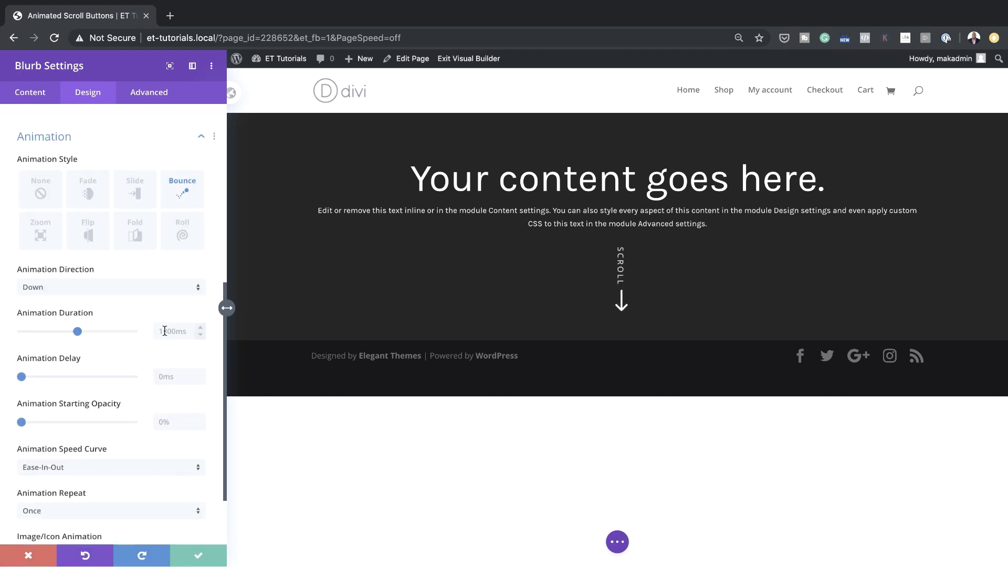
pyautogui.click(181, 331)
pyautogui.write('5000ms')
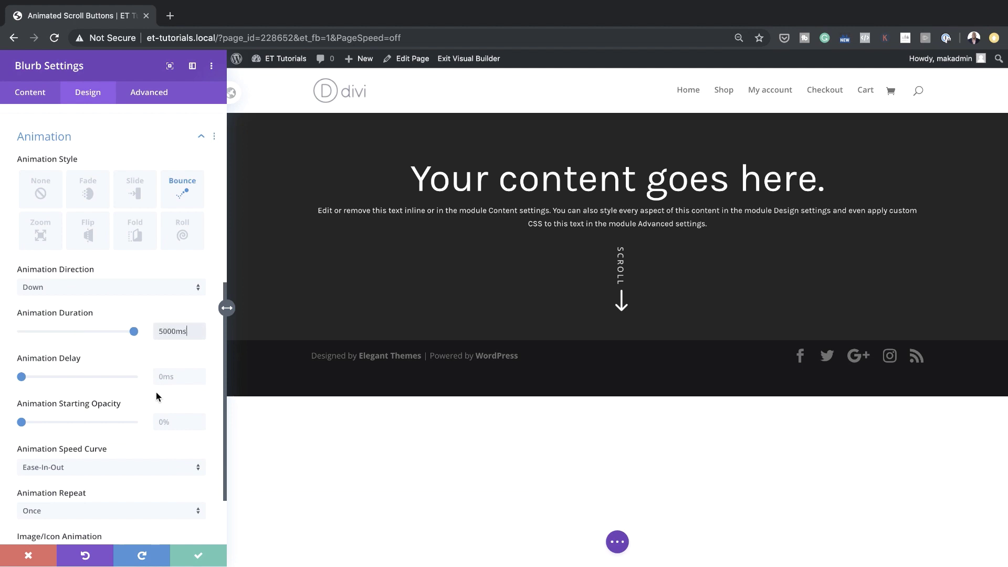
pyautogui.click(162, 376)
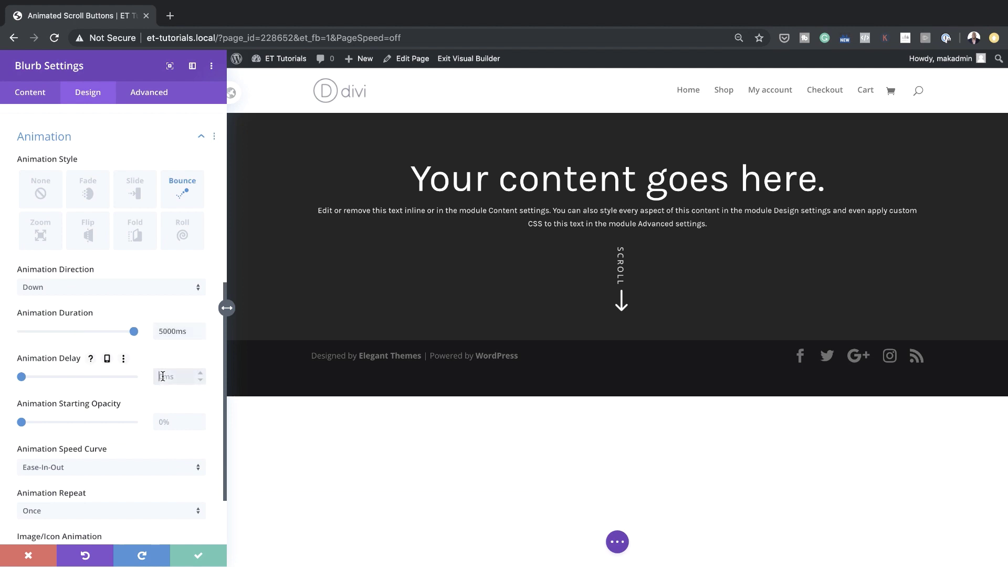
pyautogui.write('400ms')
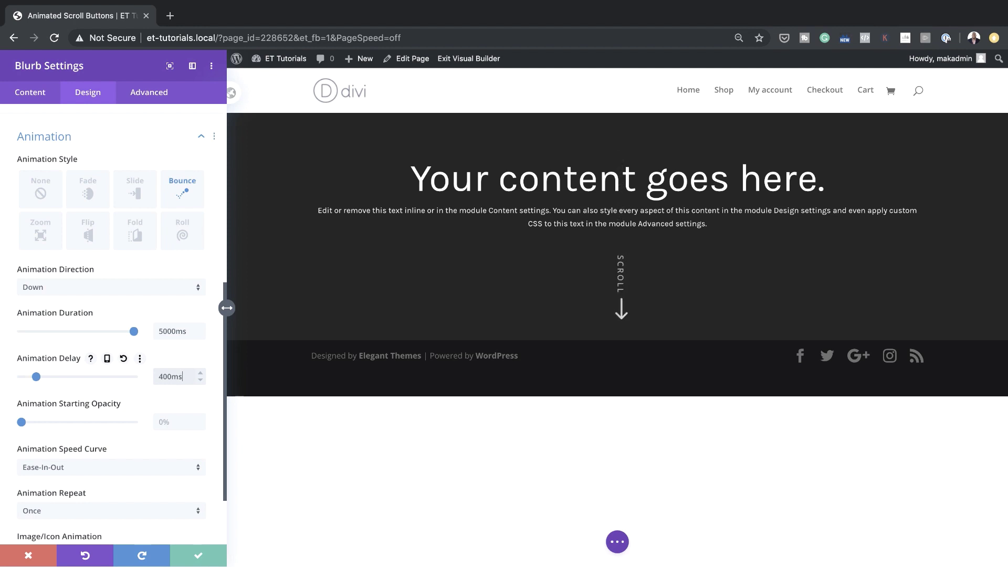
# Set the blurb's image/icon animation to Left To Right and save the module settings.
pyautogui.scroll(-1, 137, 475)
pyautogui.scroll(-1, 137, 476)
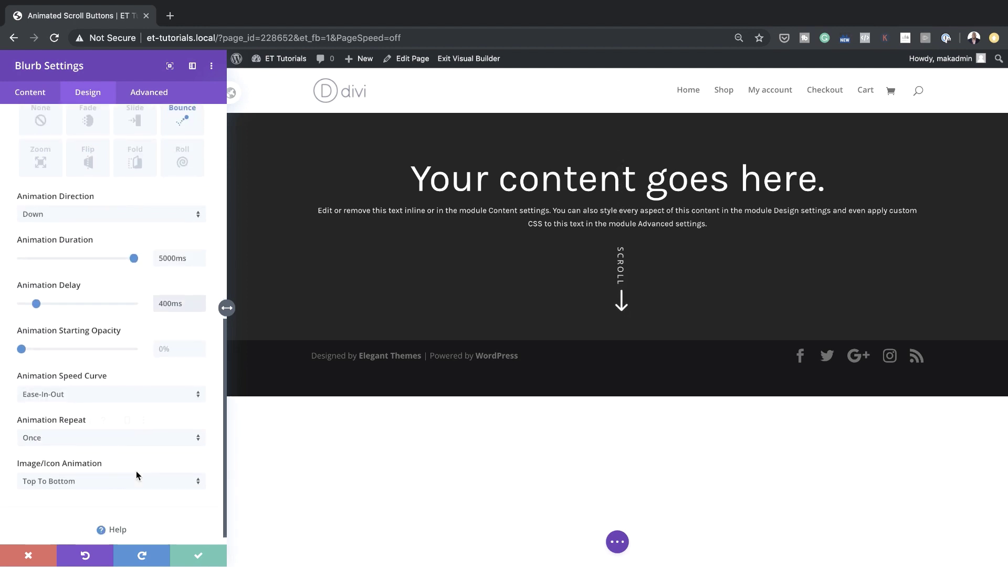
pyautogui.click(100, 485)
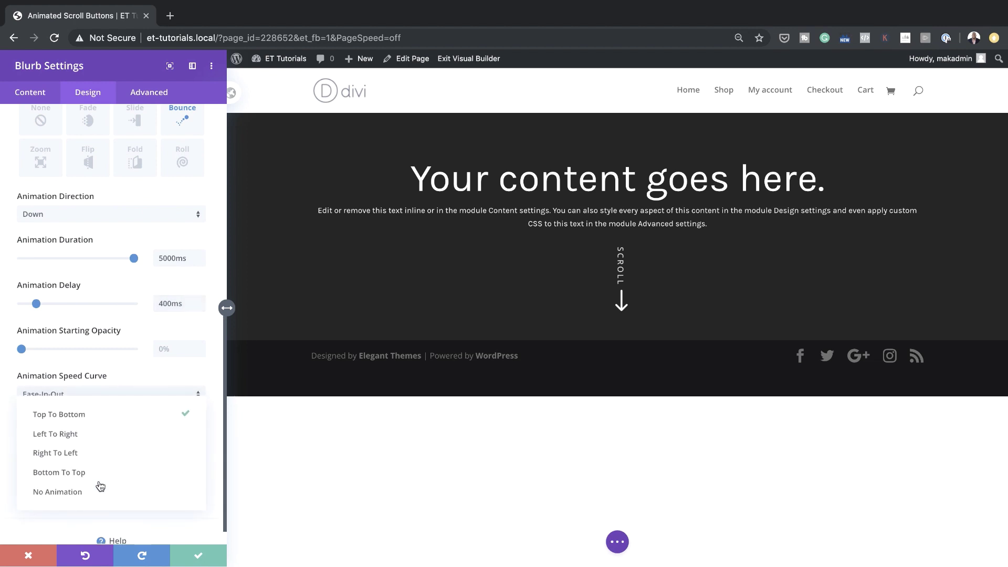
pyautogui.click(47, 433)
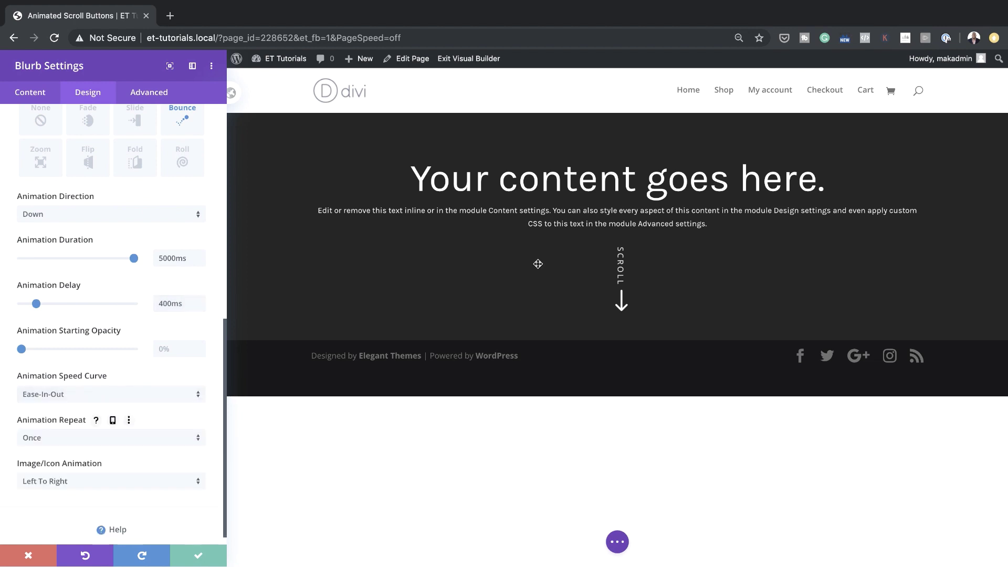
pyautogui.click(198, 557)
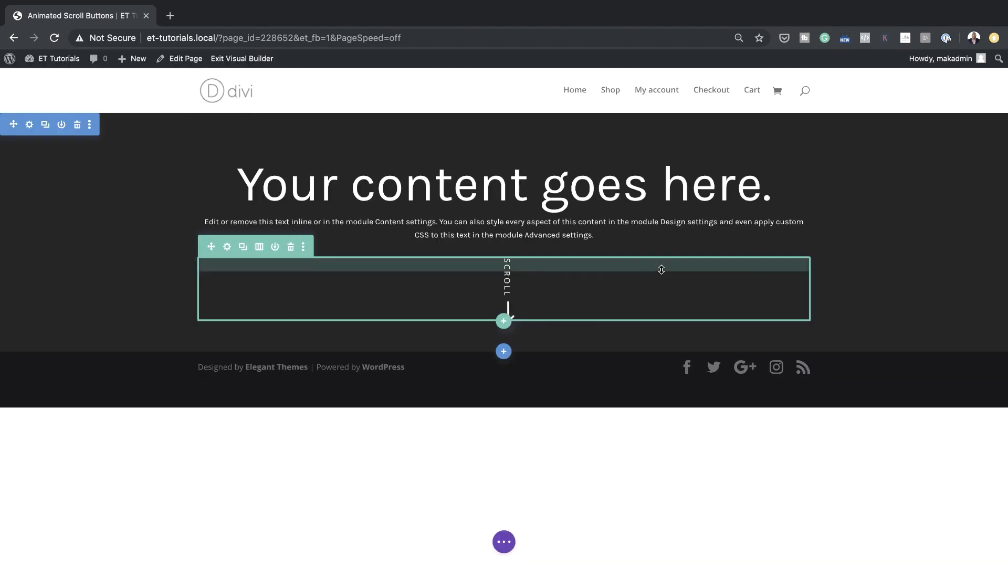
# Duplicate the whole section and open the settings of the scroll blurb in the lower copy.
pyautogui.click(46, 125)
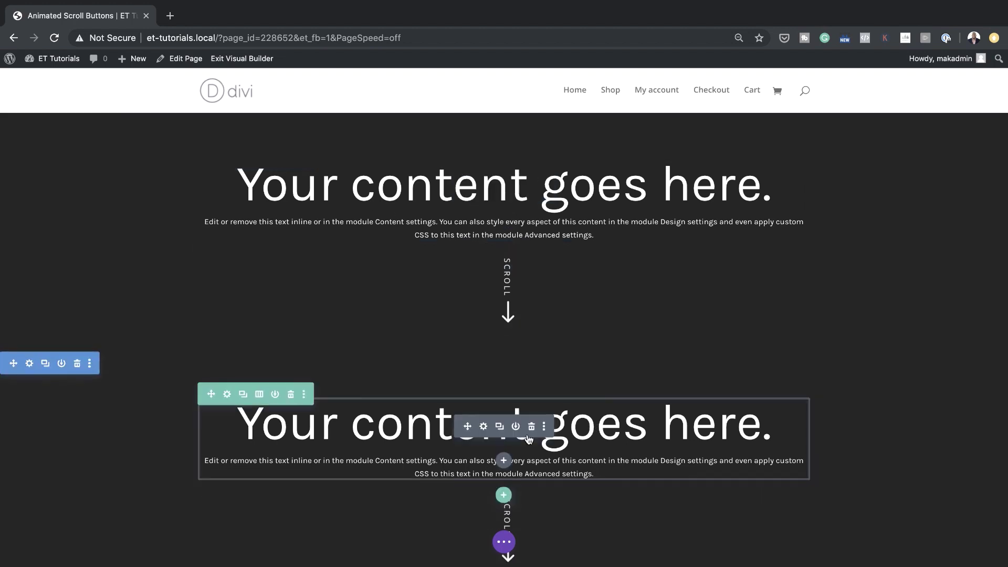
pyautogui.scroll(-3, 507, 450)
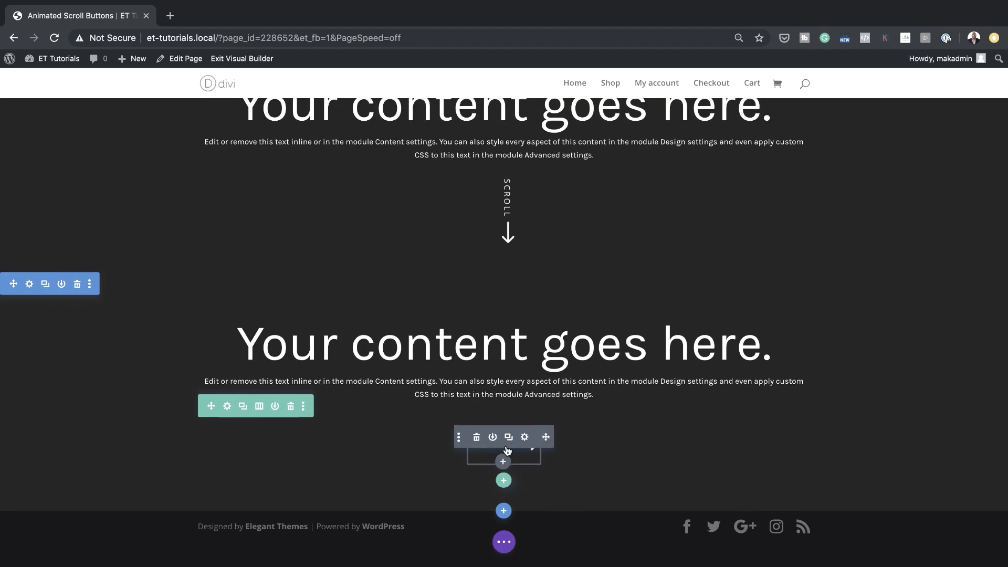
pyautogui.click(524, 437)
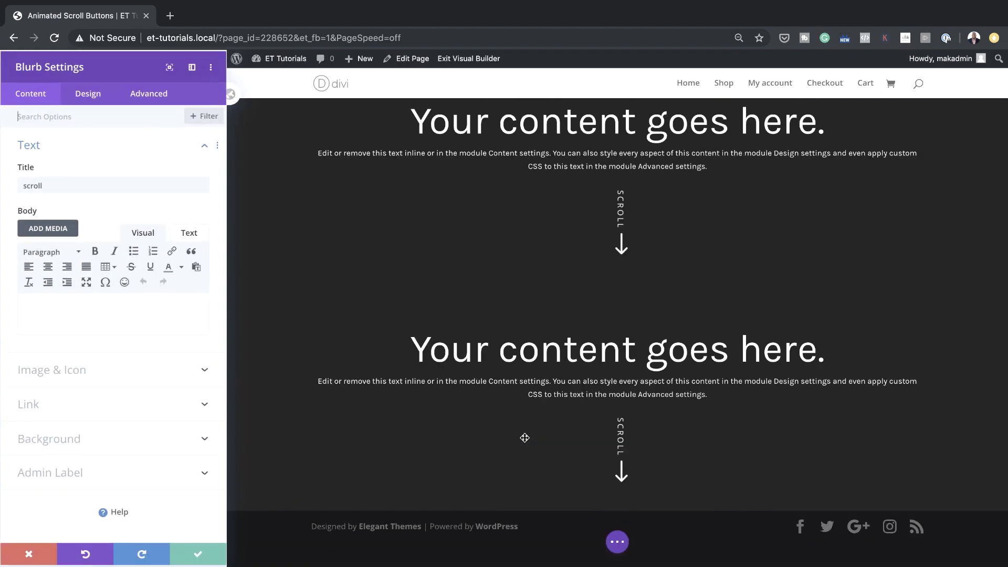
# Set the copied blurb's horizontal overflow to Hidden.
pyautogui.click(152, 95)
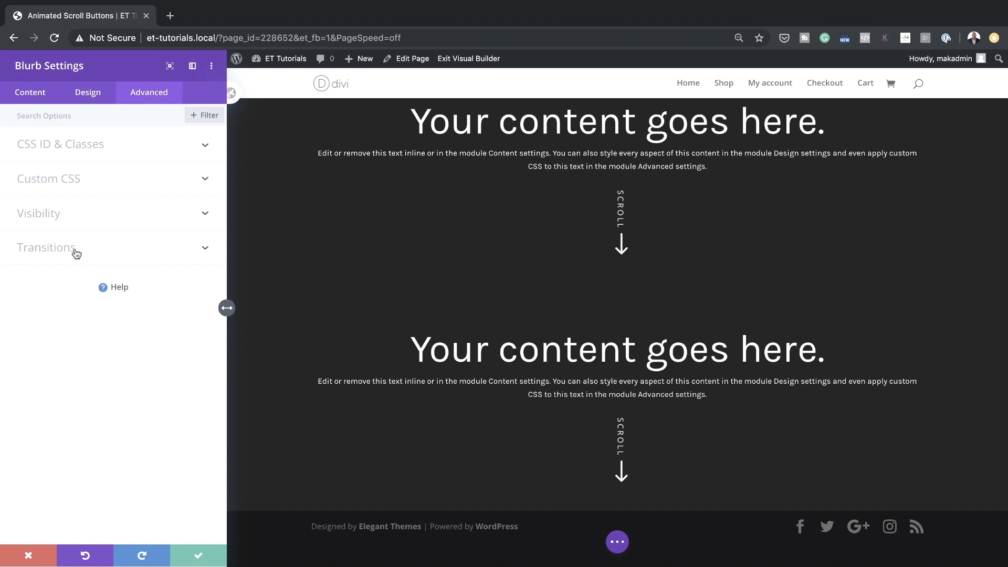
pyautogui.click(87, 213)
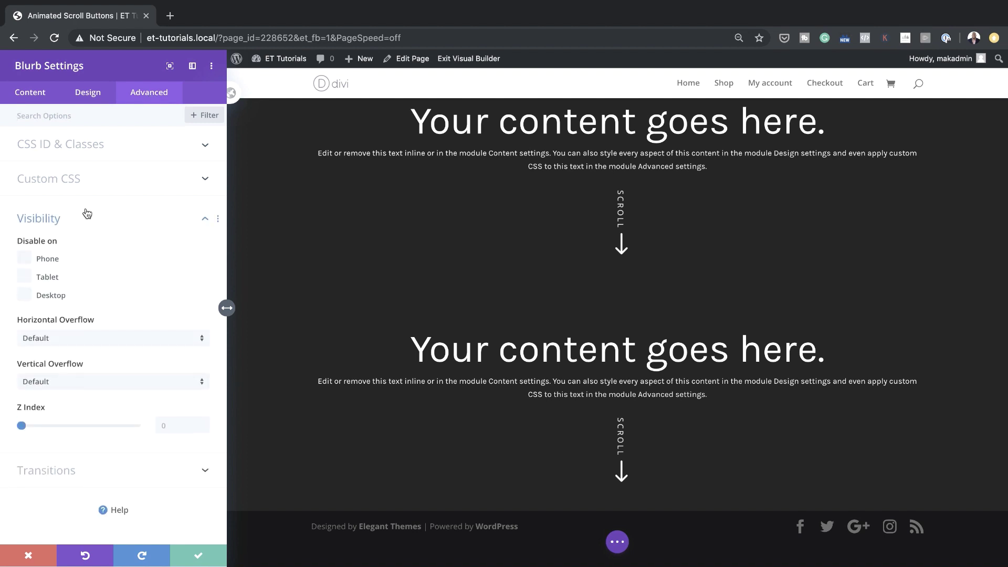
pyautogui.click(100, 341)
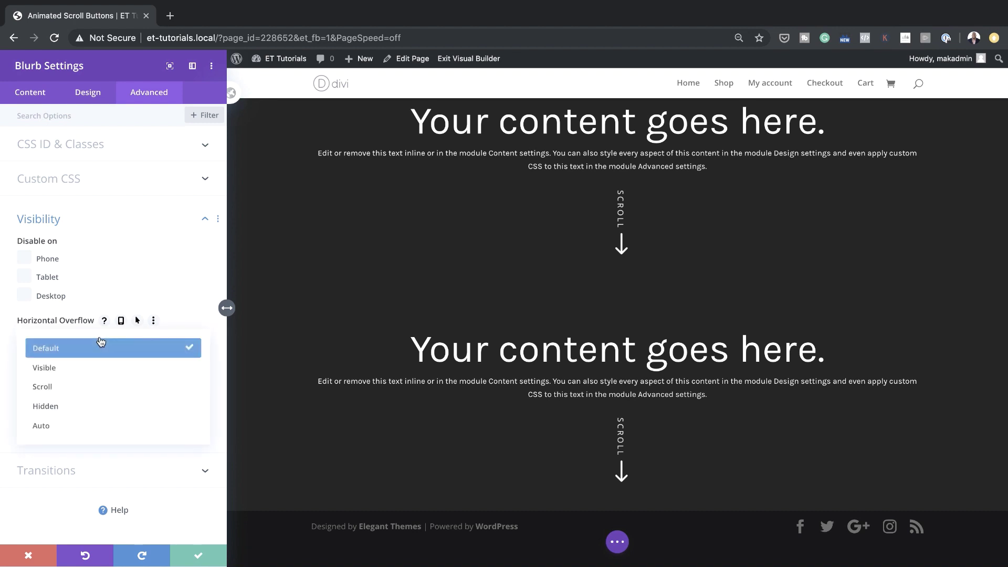
pyautogui.click(106, 406)
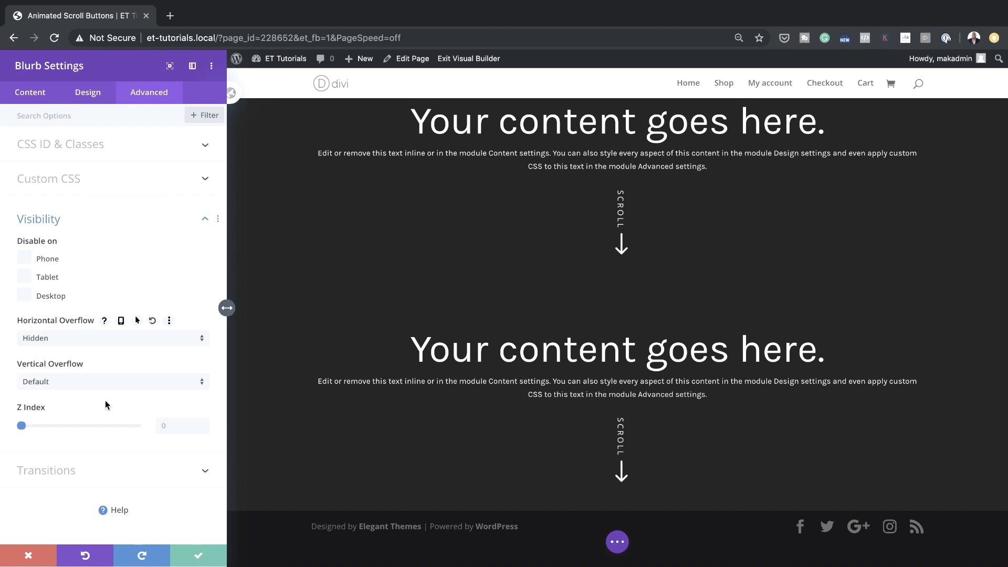
# Move the copied blurb downward with a vertical transform translate of 115px.
pyautogui.click(92, 101)
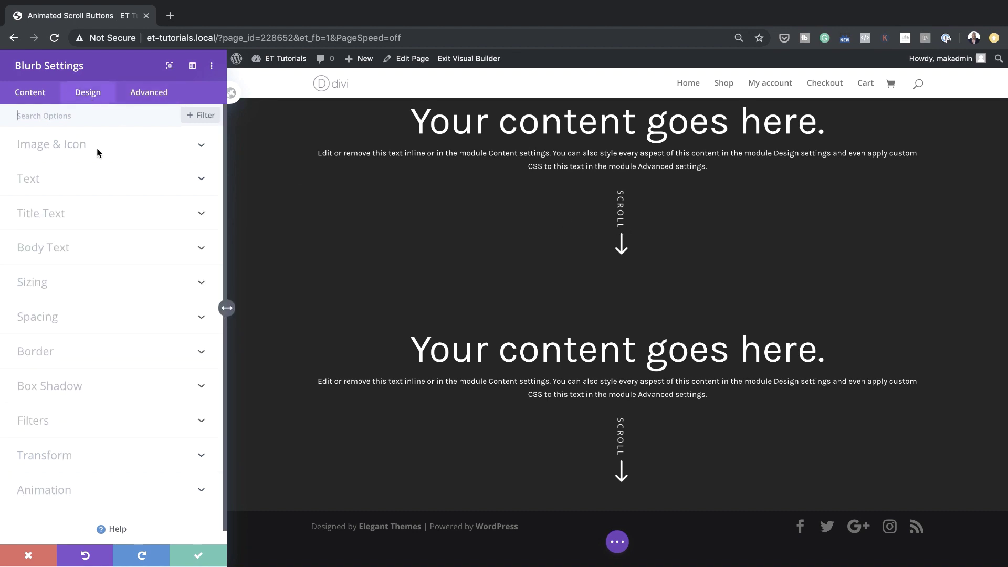
pyautogui.click(75, 458)
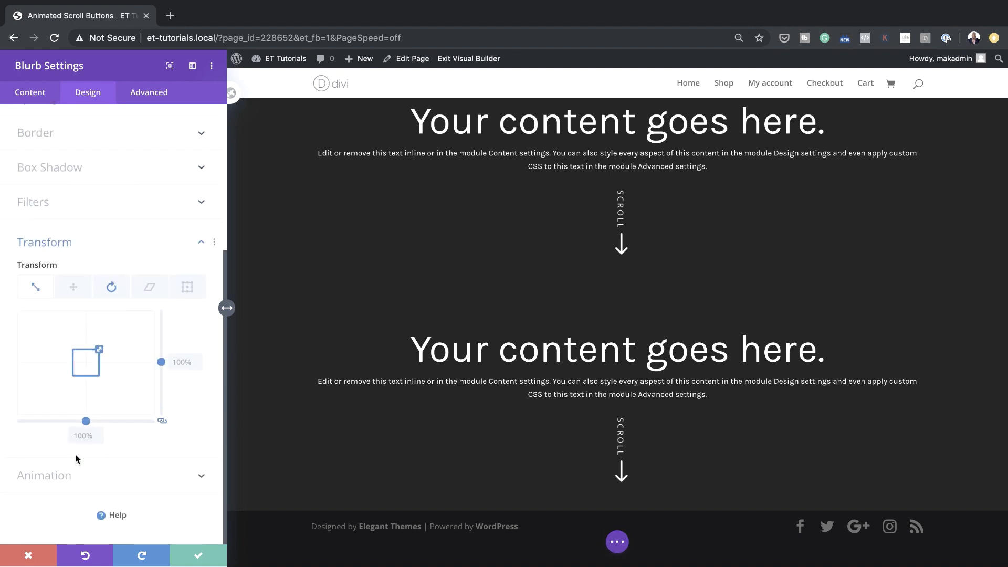
pyautogui.click(74, 286)
pyautogui.click(162, 422)
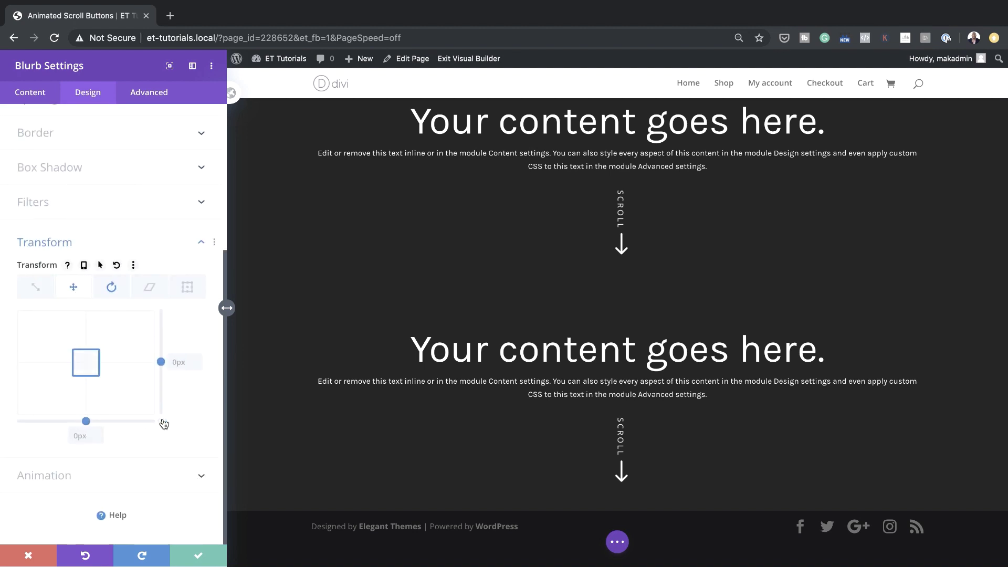
pyautogui.click(178, 363)
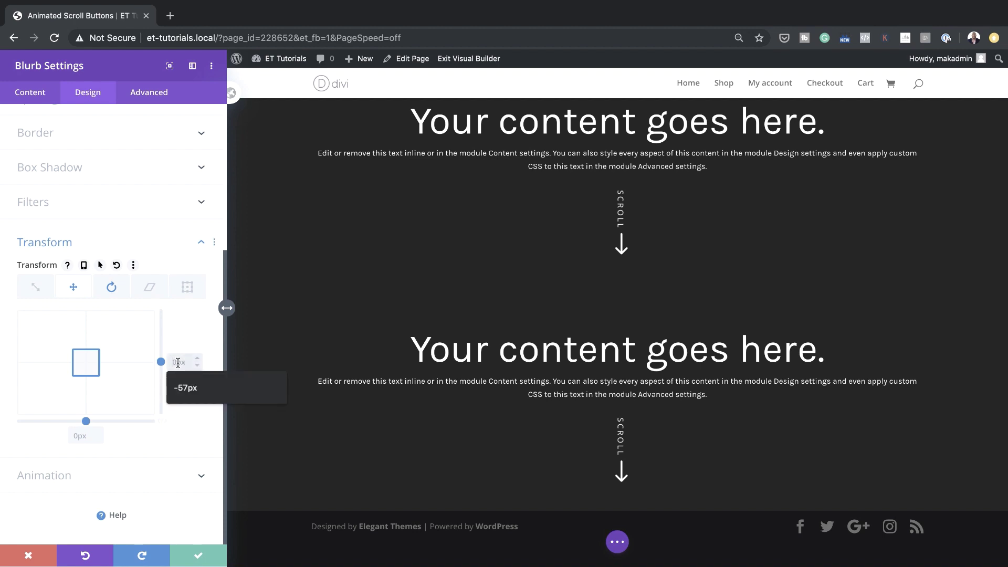
pyautogui.write('1')
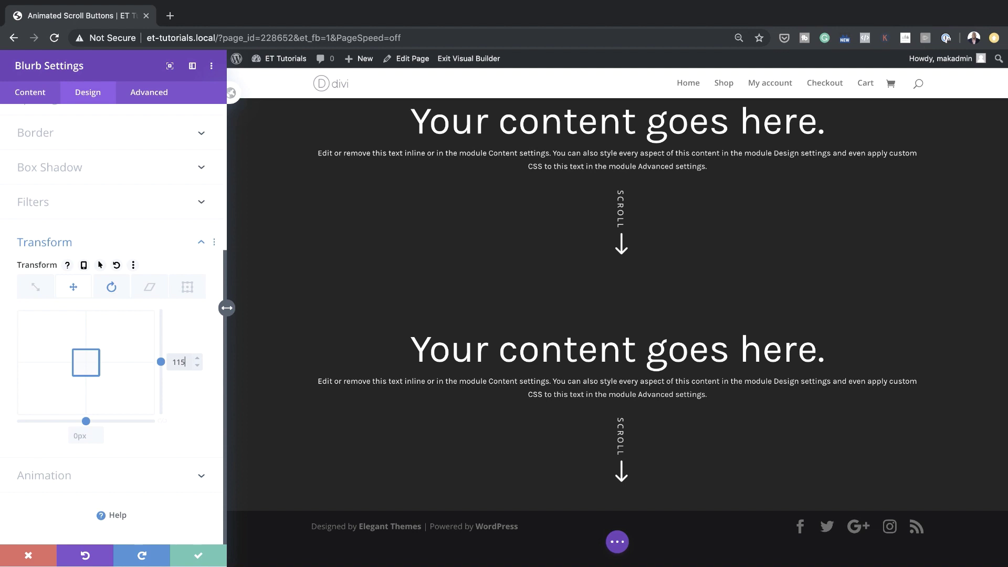
pyautogui.write('15')
pyautogui.press('Return')
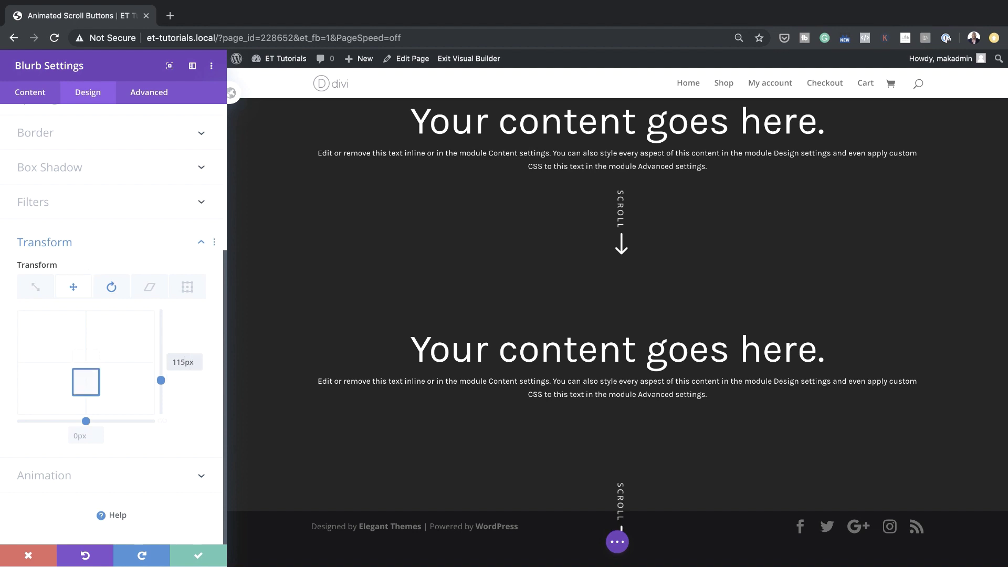
# Switch the copied blurb's animation to Slide with 4000ms duration, 195% intensity and 100% starting opacity.
pyautogui.click(84, 479)
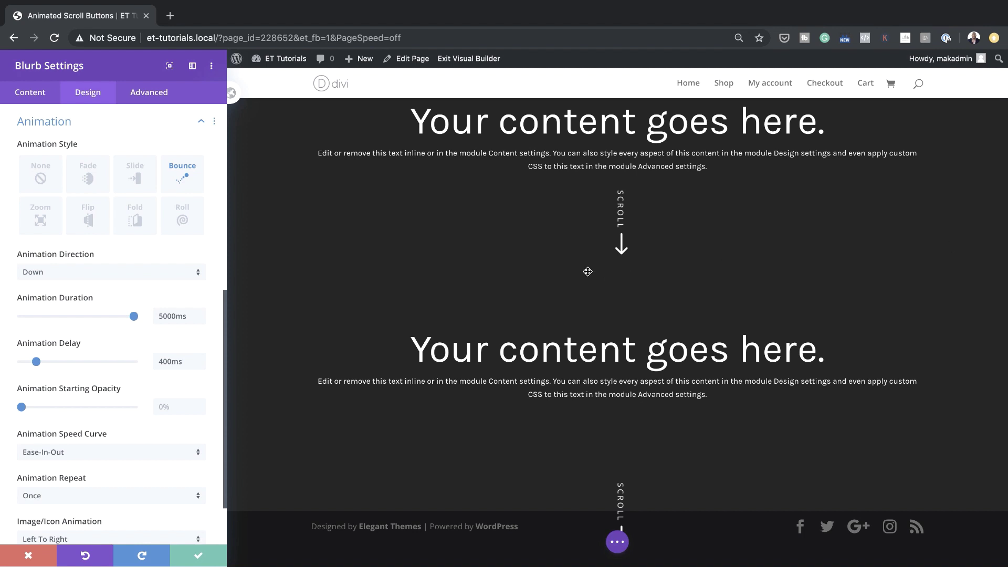
pyautogui.click(138, 183)
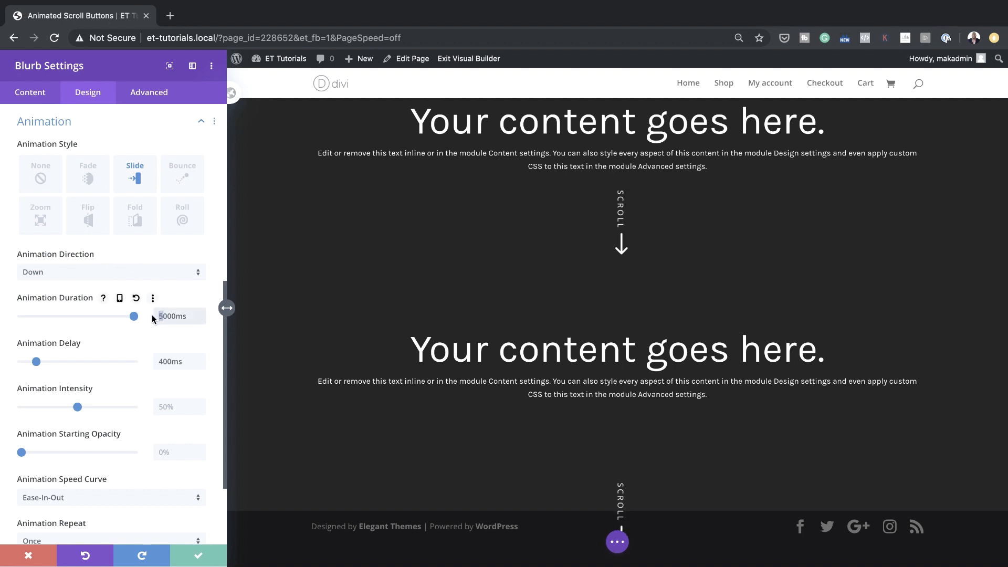
pyautogui.write('4')
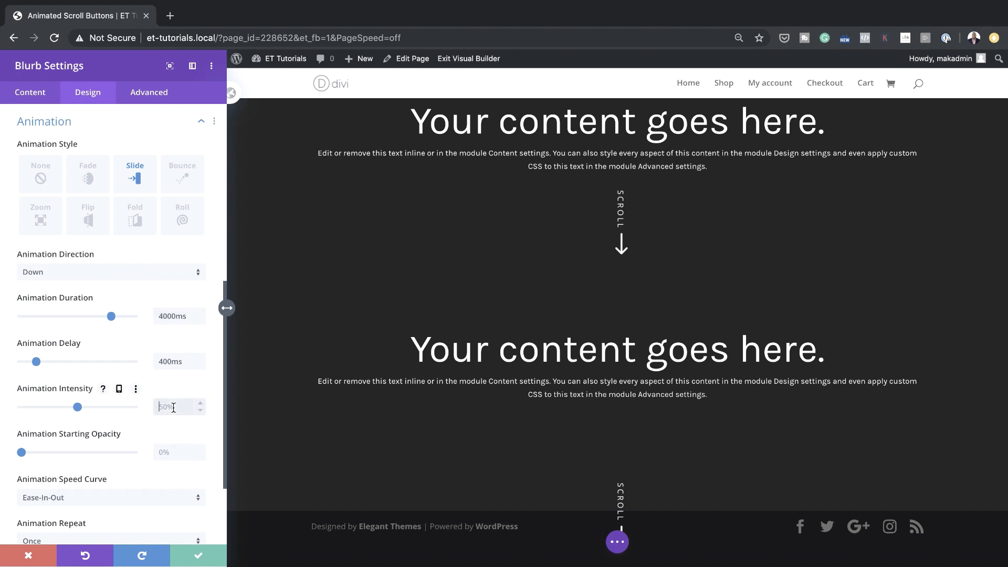
pyautogui.write('195%')
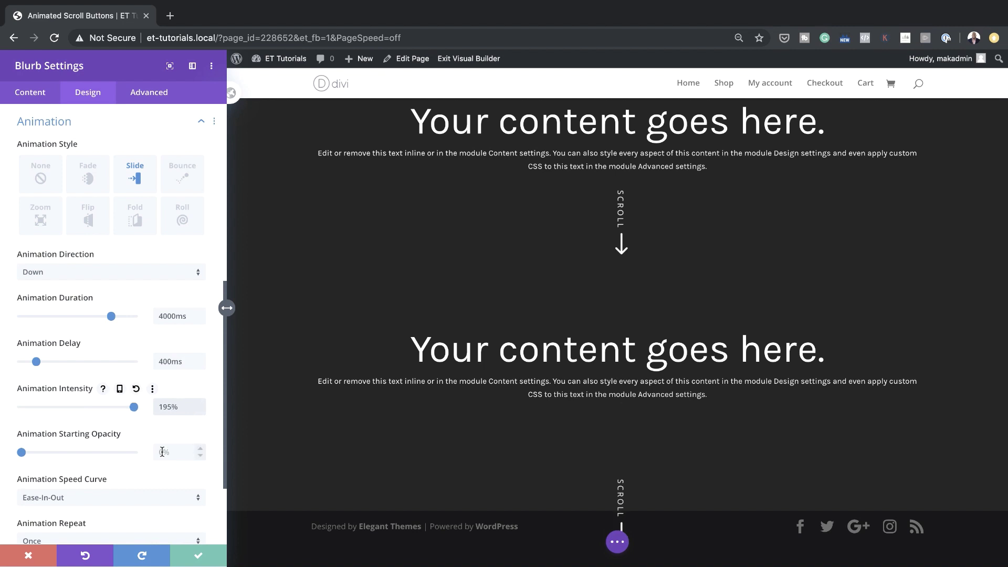
pyautogui.click(194, 453)
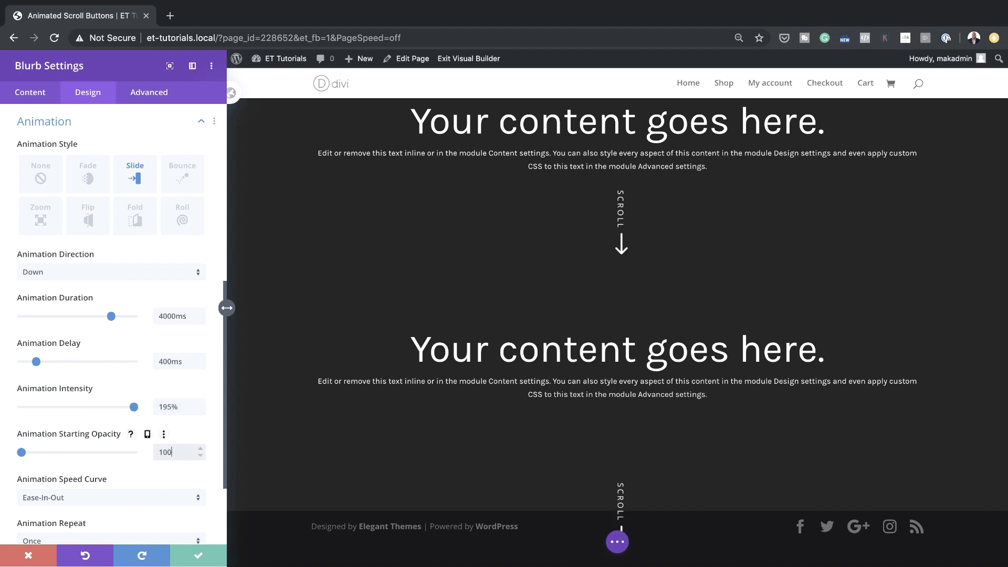
# Clear the copied blurb's animation delay back to its 0ms default.
pyautogui.doubleClick(190, 361)
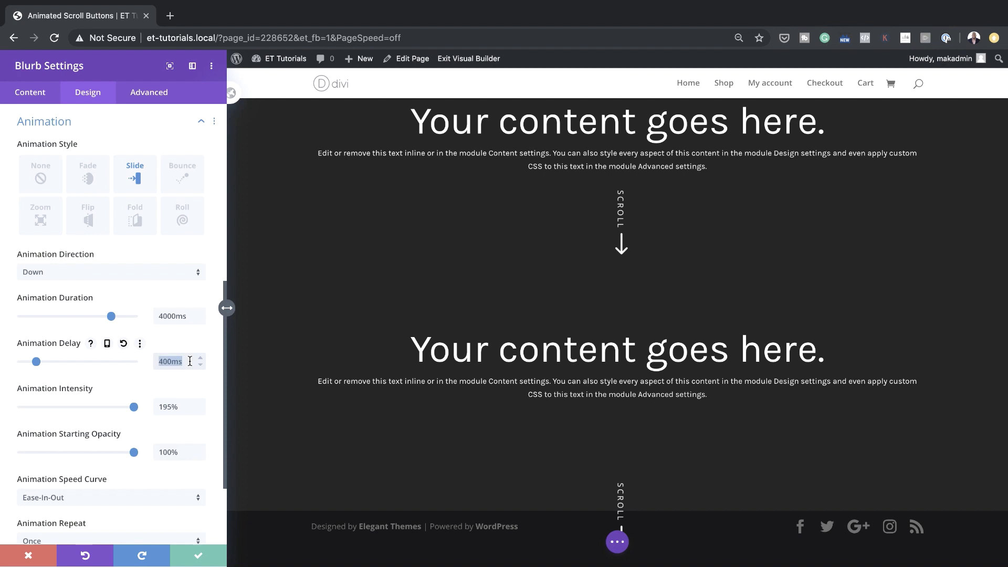
pyautogui.press('BackSpace')
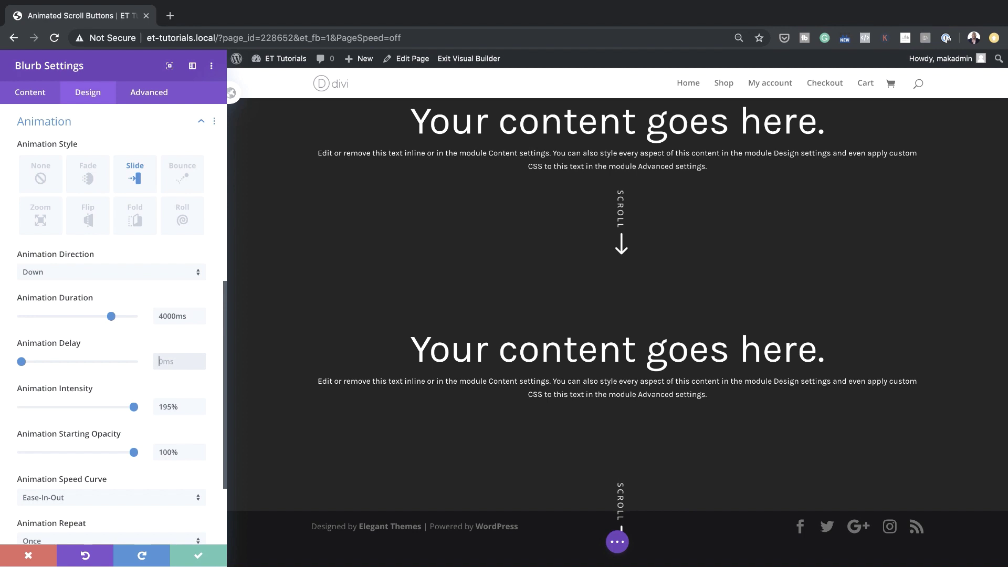
pyautogui.scroll(-3, 176, 423)
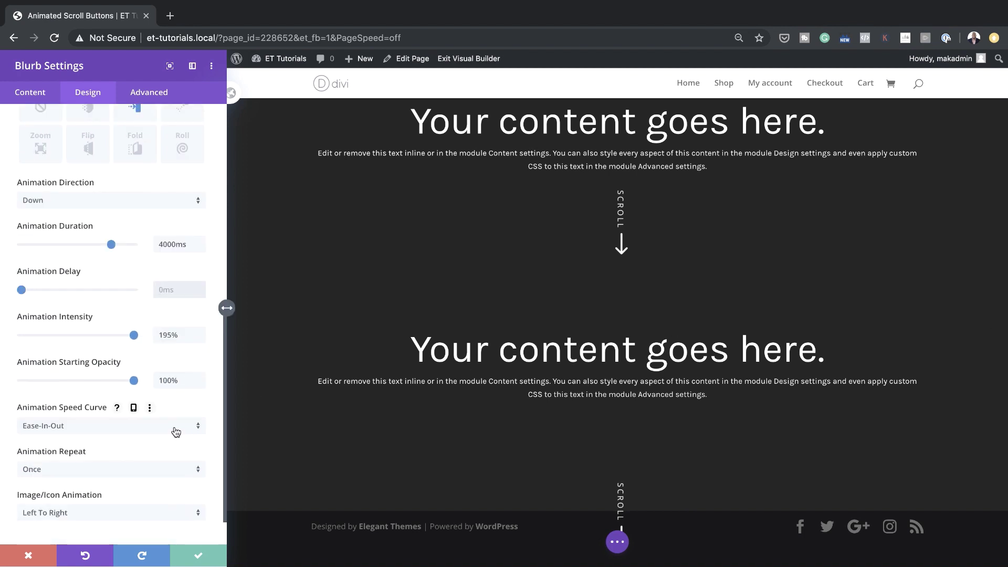
# Set the copied blurb's animation speed curve to Linear and its repeat to Loop, and save the blurb settings.
pyautogui.click(176, 431)
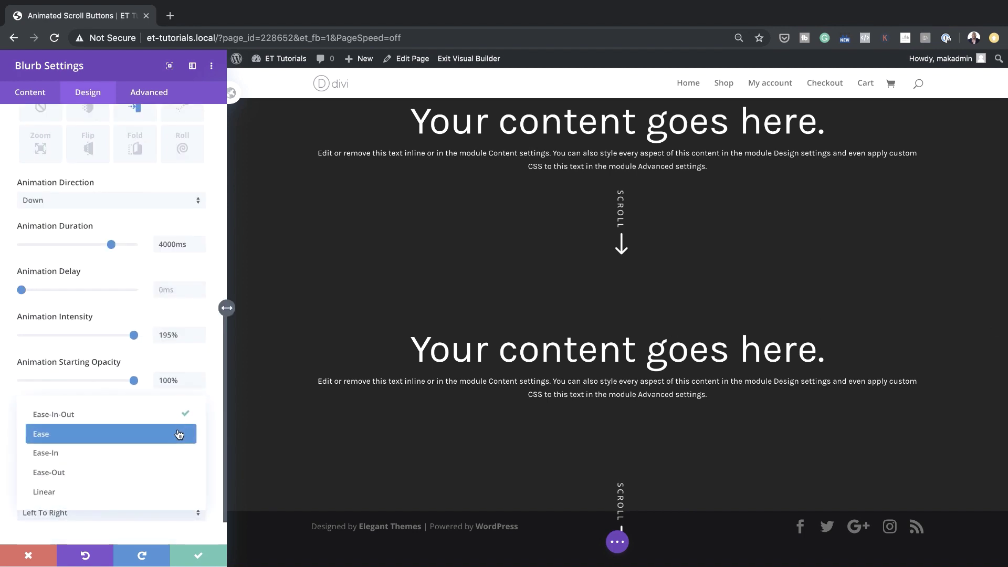
pyautogui.click(161, 490)
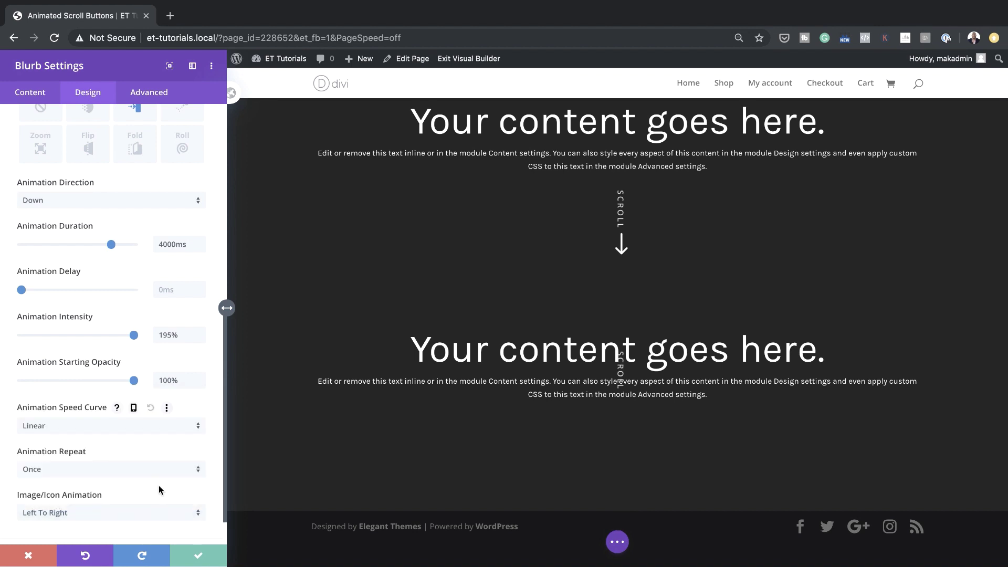
pyautogui.click(117, 474)
pyautogui.click(117, 490)
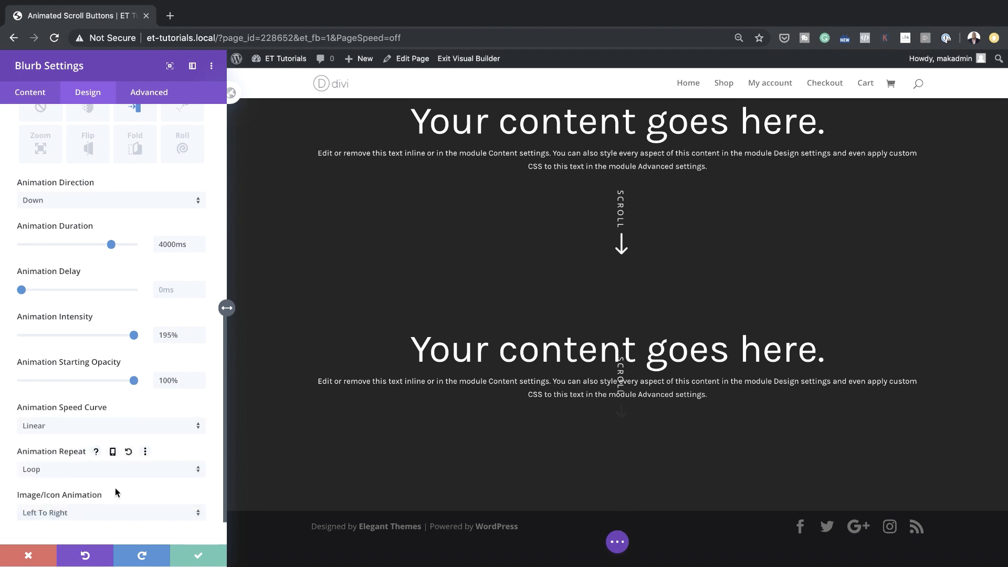
pyautogui.click(200, 557)
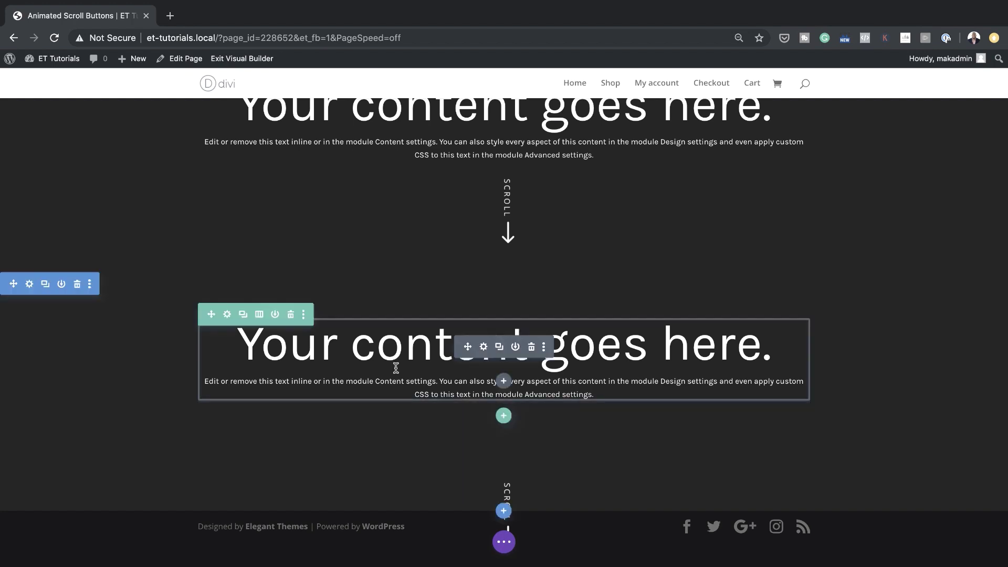
# Duplicate the section that holds the heading text and the sliding scroll blurb.
pyautogui.click(46, 286)
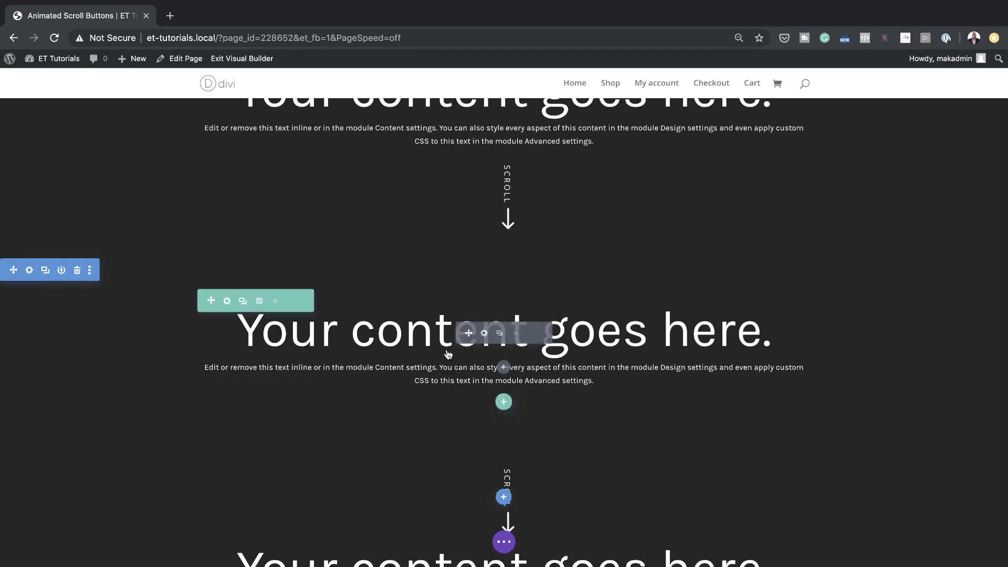
pyautogui.scroll(2, 331, 463)
pyautogui.scroll(-2, 331, 463)
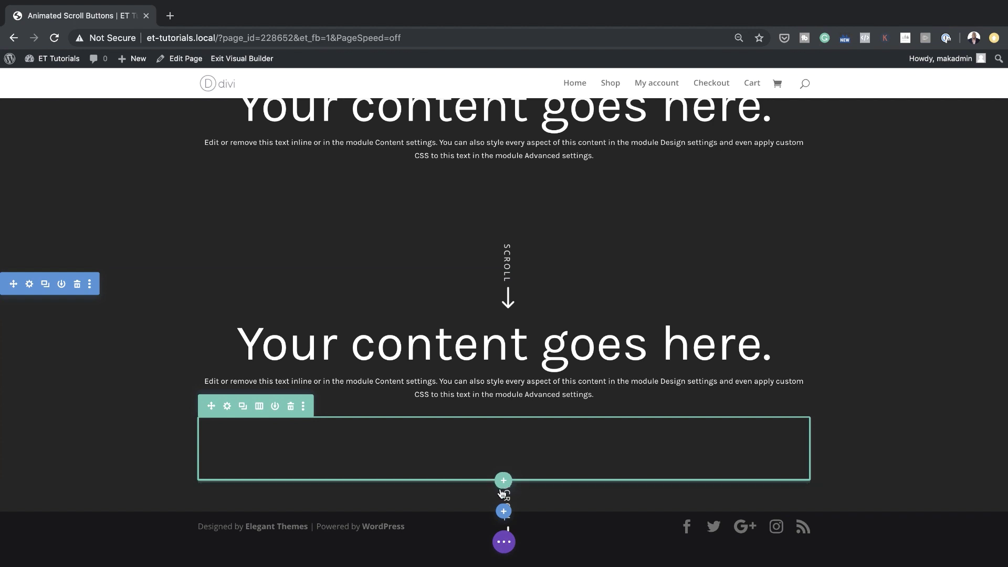
# In wireframe view, replace the blurb in the last section's second row with a new Text module.
pyautogui.click(502, 546)
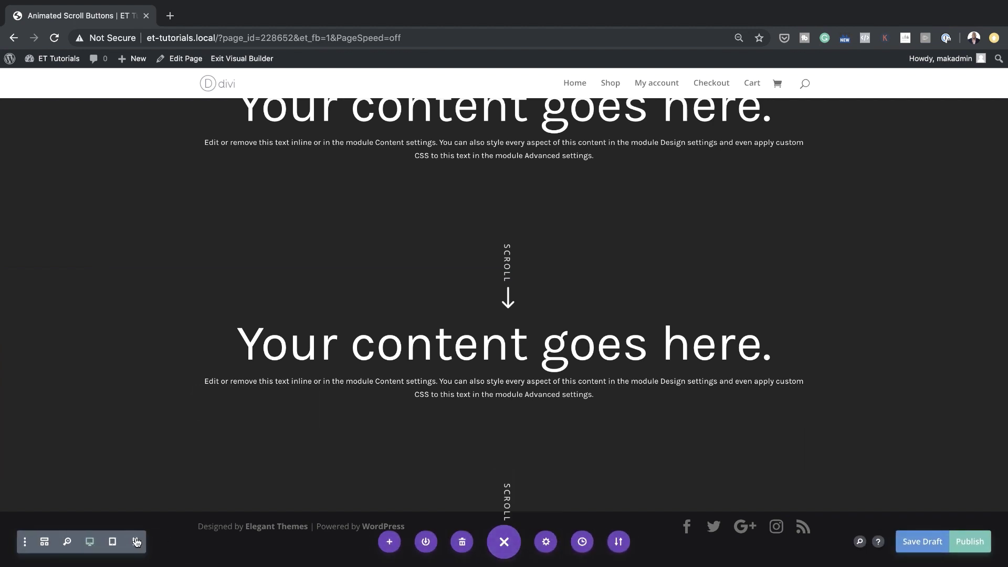
pyautogui.click(44, 541)
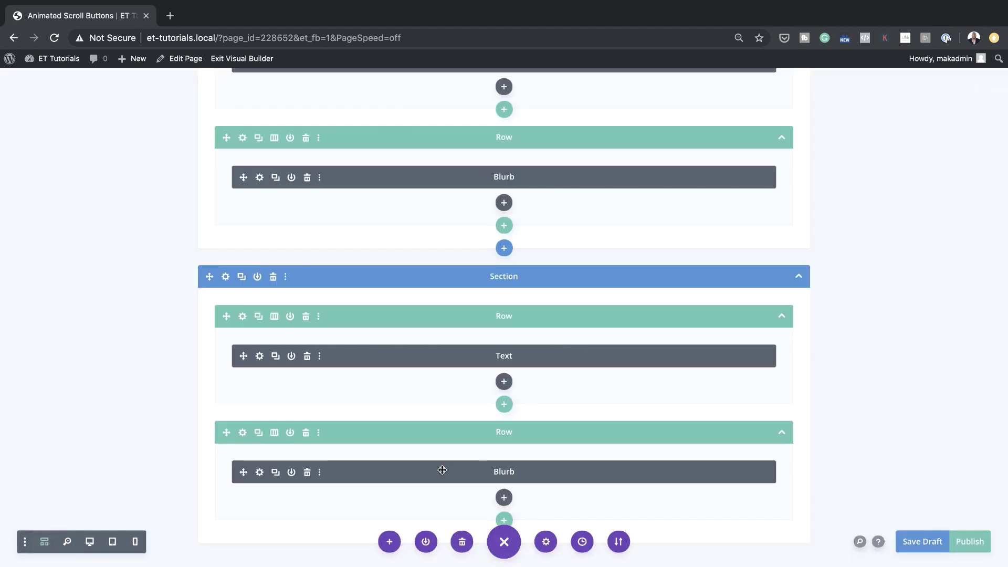
pyautogui.click(307, 472)
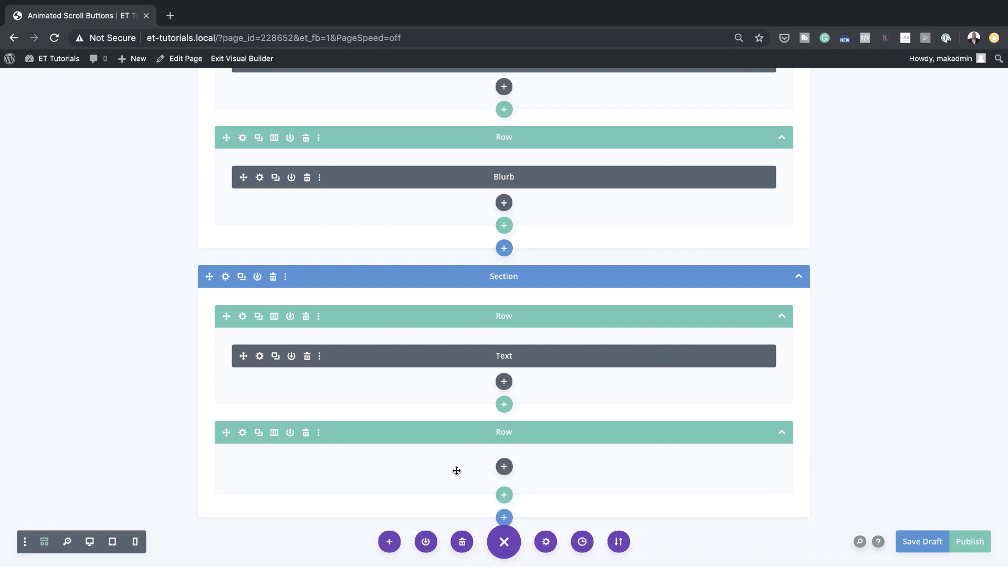
pyautogui.click(504, 466)
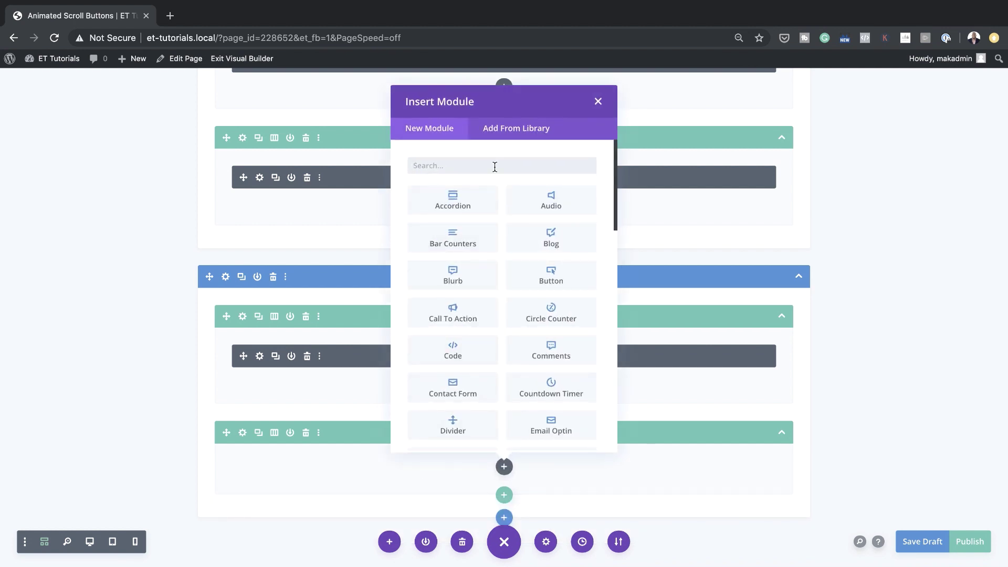
pyautogui.write('te')
pyautogui.click(452, 317)
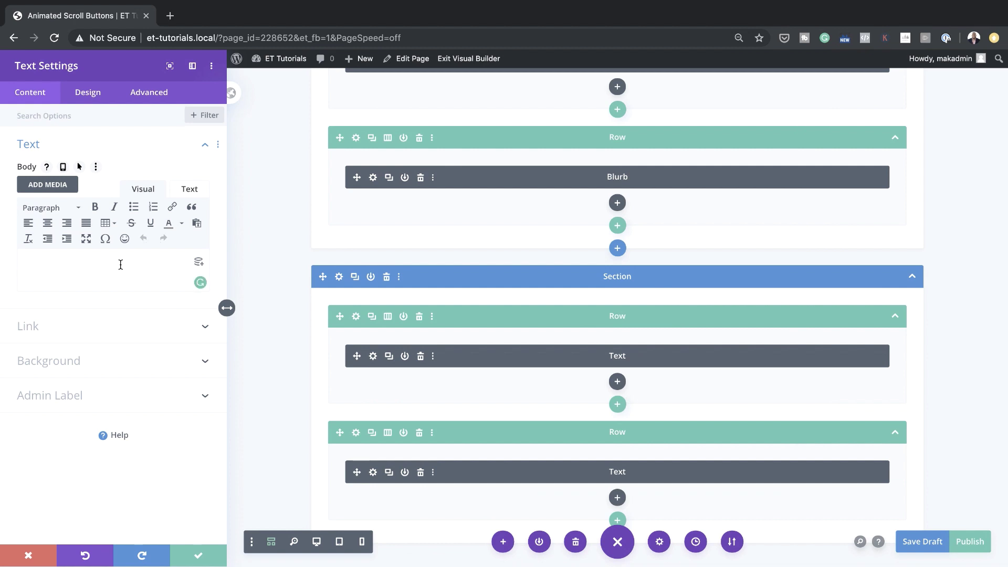
# Enter "scroll" as the new Text module's body and return to the desktop view.
pyautogui.write('sc')
pyautogui.write('rool')
pyautogui.press('BackSpace')
pyautogui.press('BackSpace')
pyautogui.write('ll')
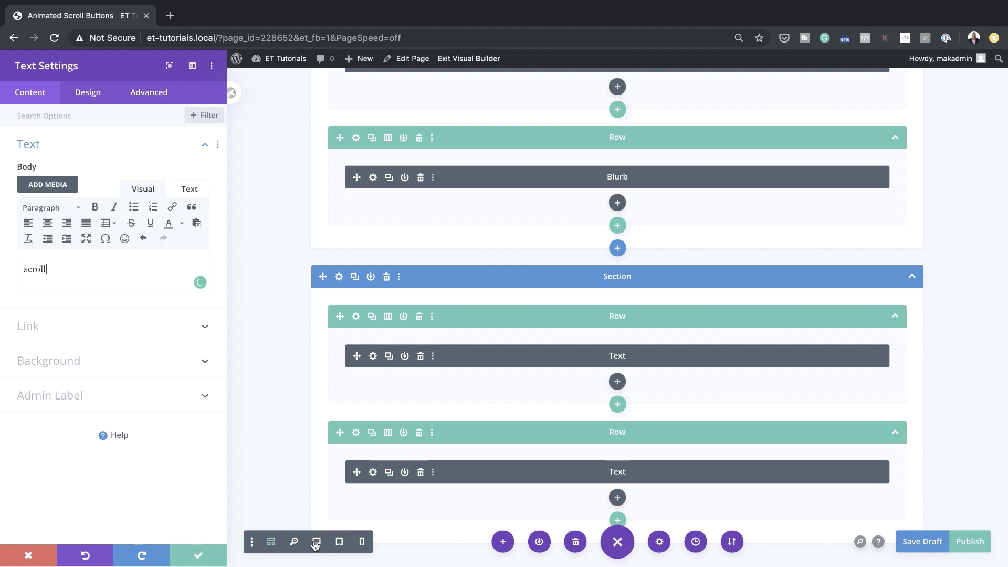
pyautogui.click(316, 542)
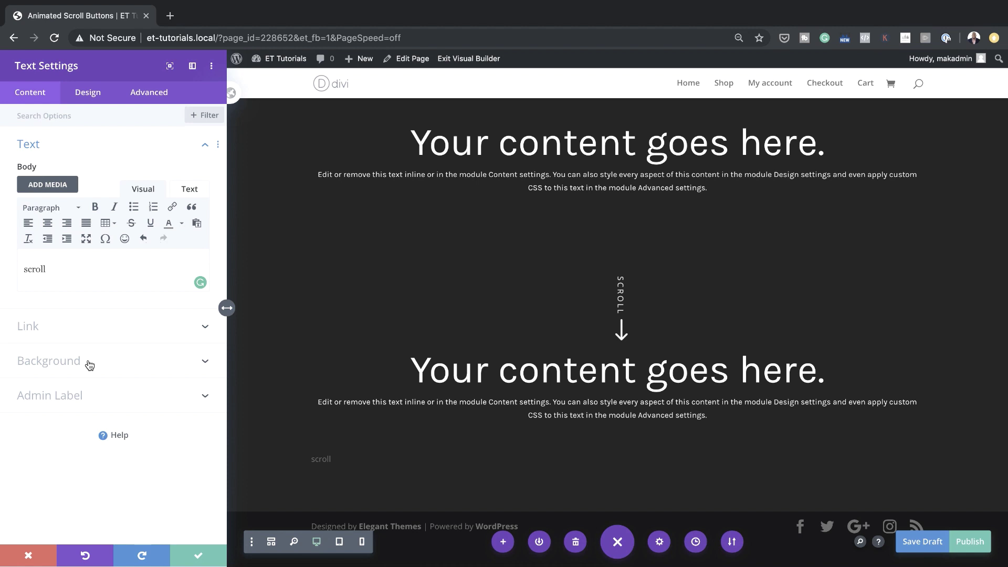
# Give the scroll text module a white #ffffff background and center its text.
pyautogui.click(89, 365)
pyautogui.click(72, 412)
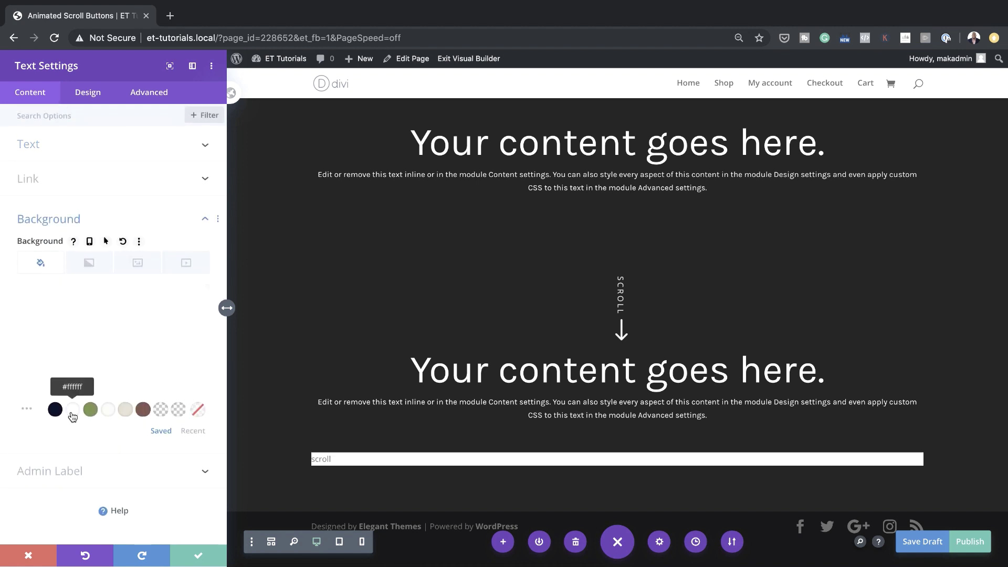
pyautogui.click(94, 96)
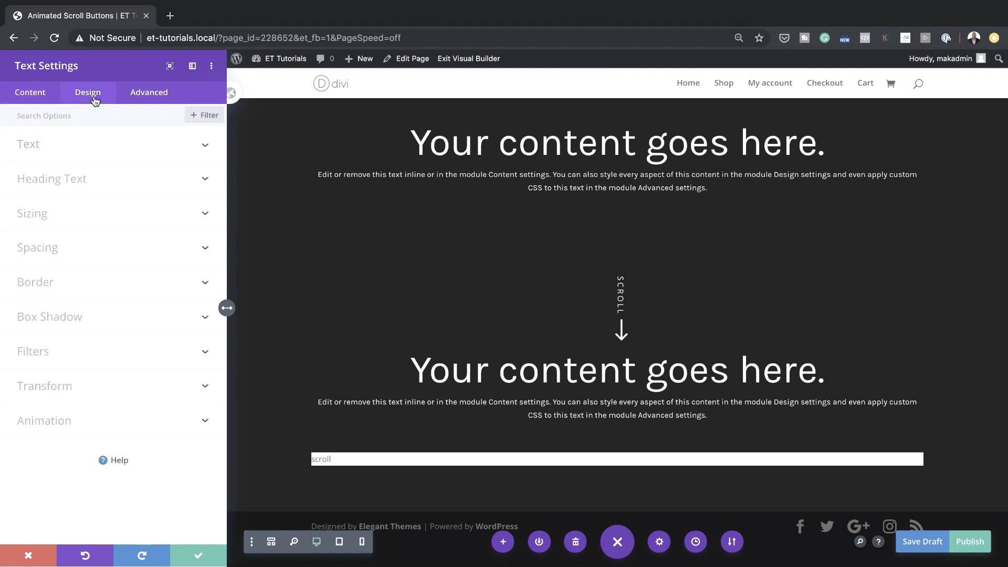
pyautogui.click(50, 157)
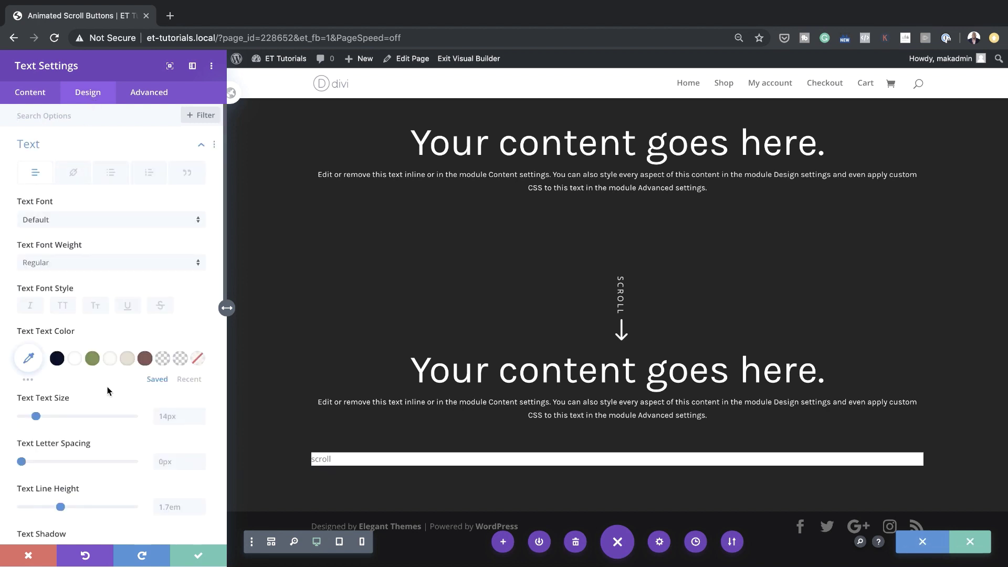
pyautogui.scroll(-3, 116, 484)
pyautogui.scroll(-1, 117, 484)
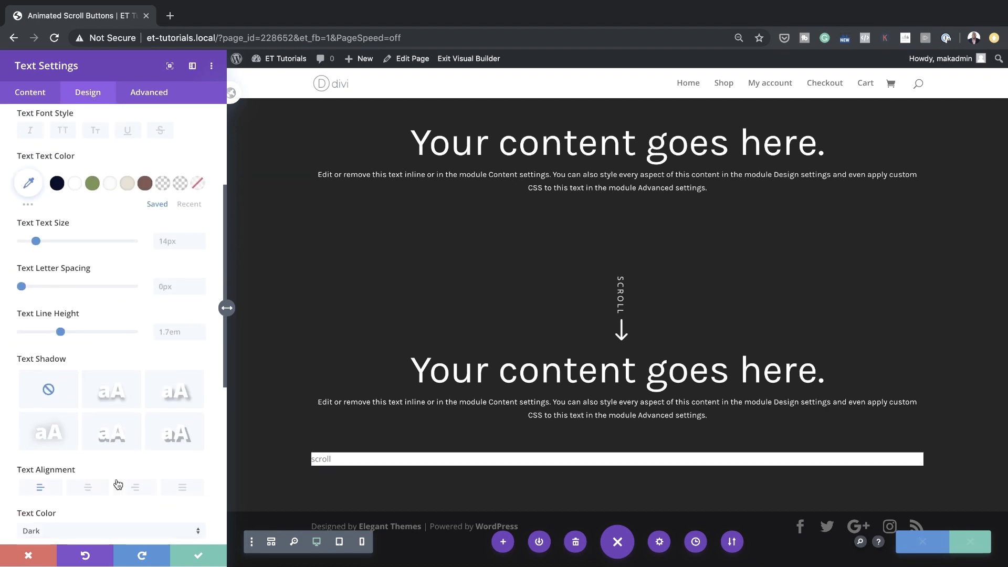
pyautogui.click(88, 488)
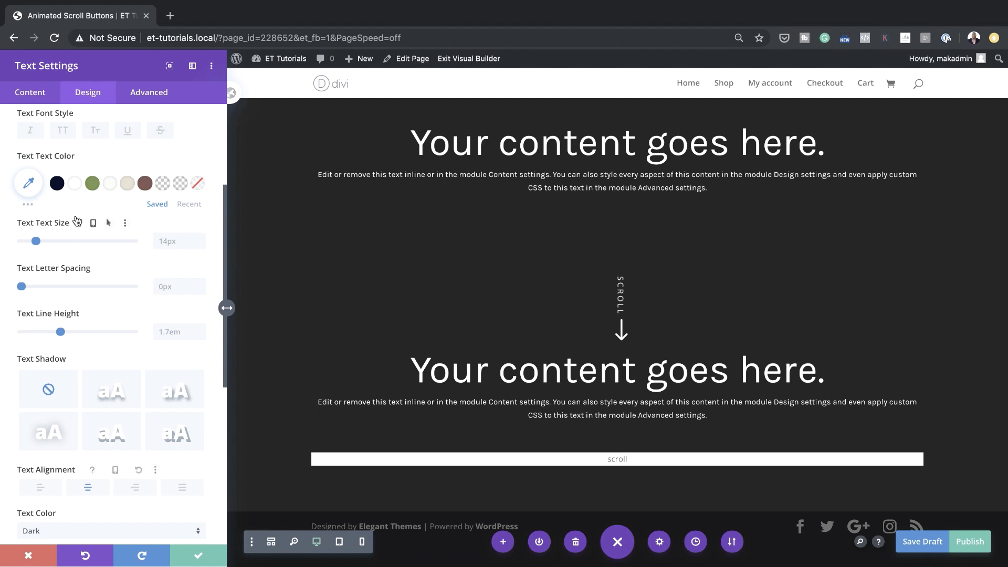
# Set the scroll text module's text color to #222222.
pyautogui.click(29, 184)
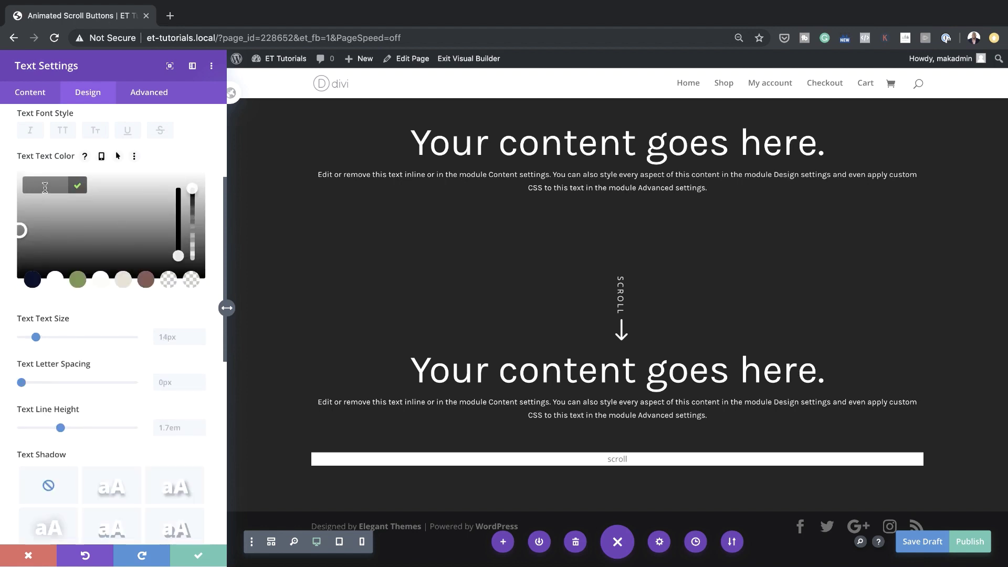
pyautogui.write('222222')
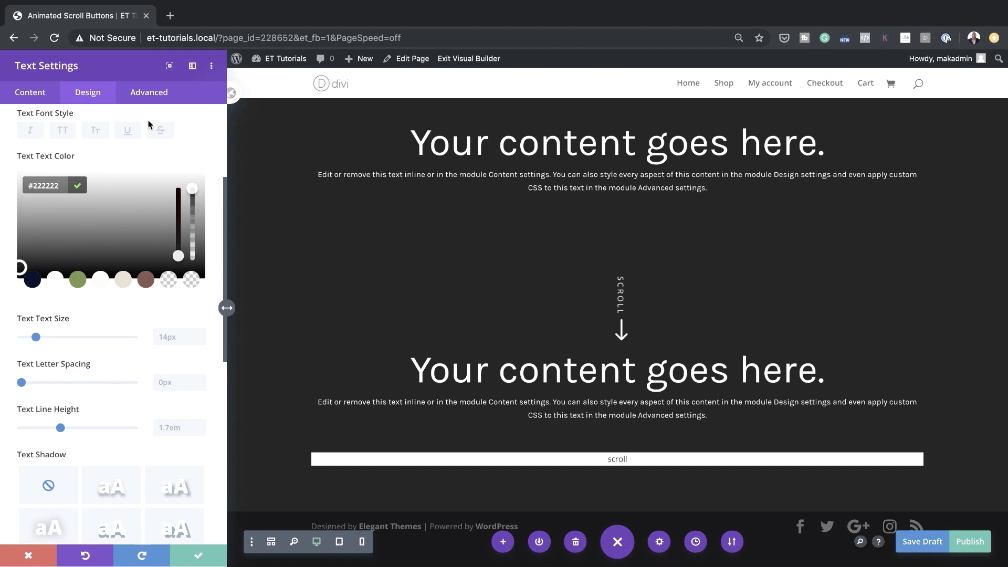
pyautogui.moveTo(99, 174)
pyautogui.scroll(3, 124, 308)
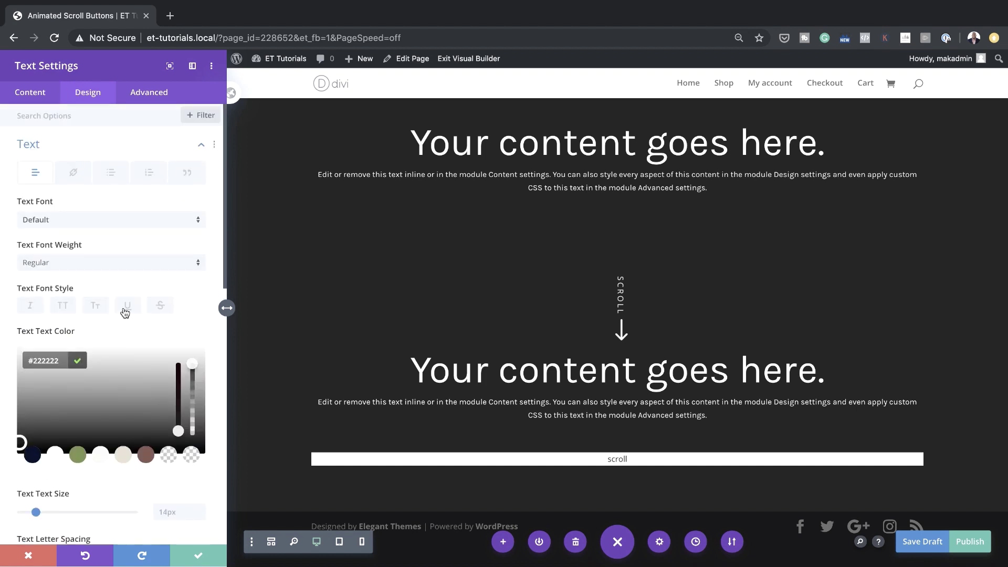
# Set the scroll text module's width to 50px and its module alignment to center.
pyautogui.scroll(-6, 123, 308)
pyautogui.scroll(-5, 124, 313)
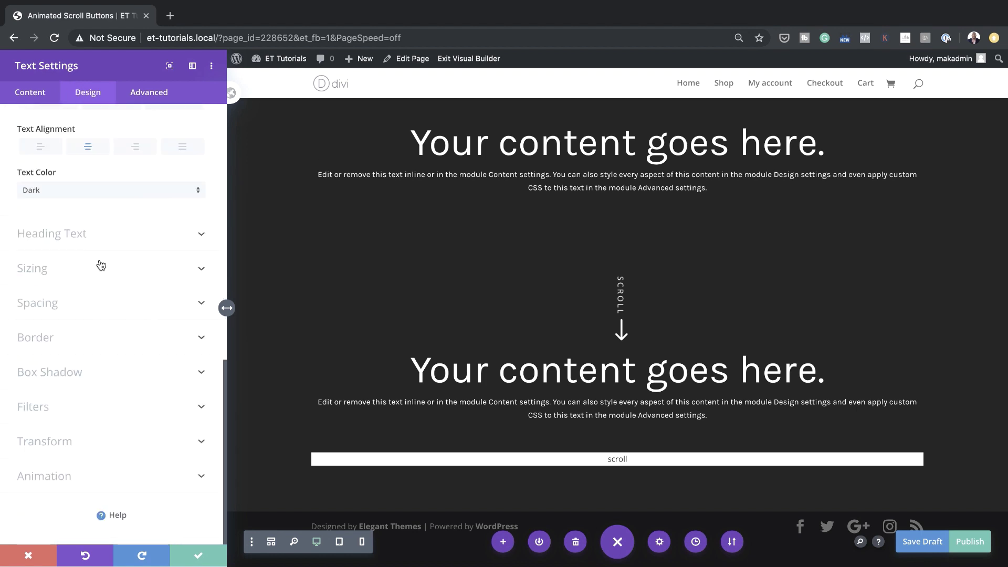
pyautogui.click(105, 287)
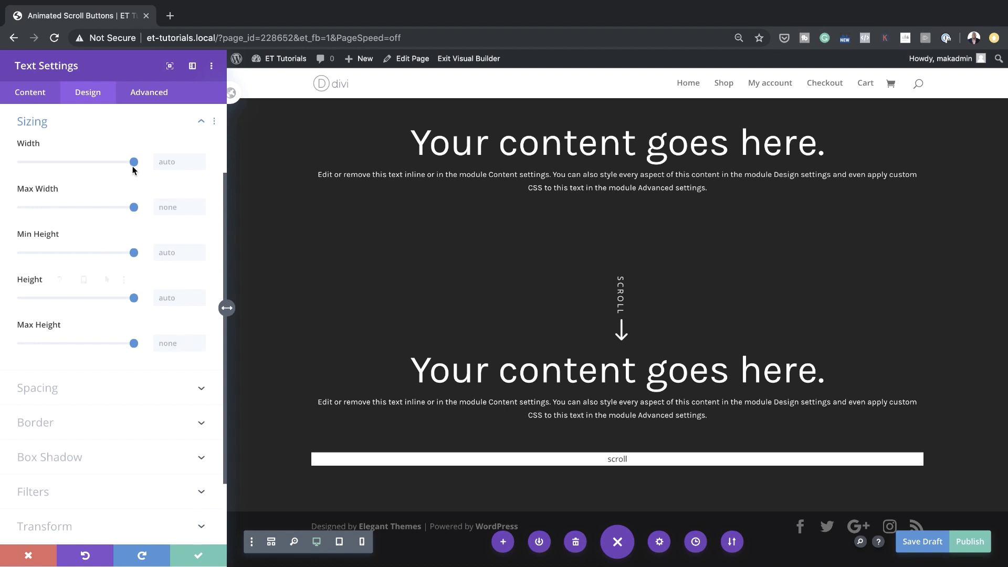
pyautogui.click(179, 163)
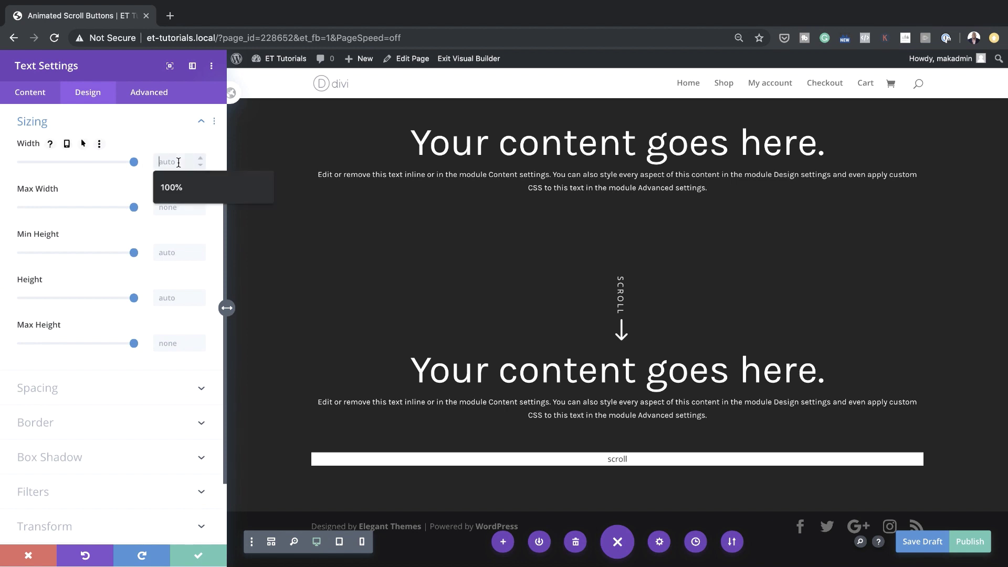
pyautogui.write('50')
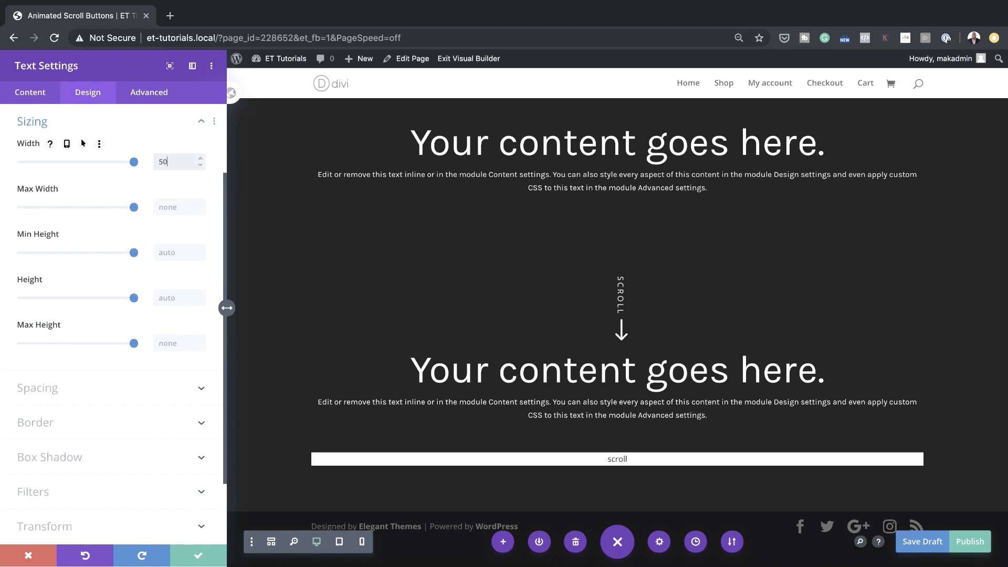
pyautogui.click(83, 142)
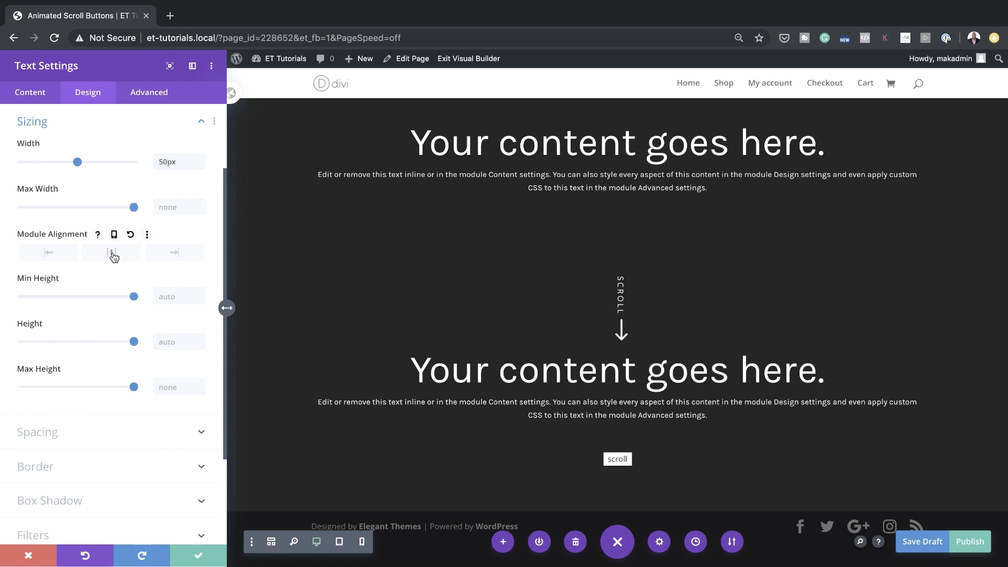
pyautogui.click(112, 256)
# Give the scroll text module linked top and bottom padding of 20px and a bottom margin of 0px.
pyautogui.click(50, 434)
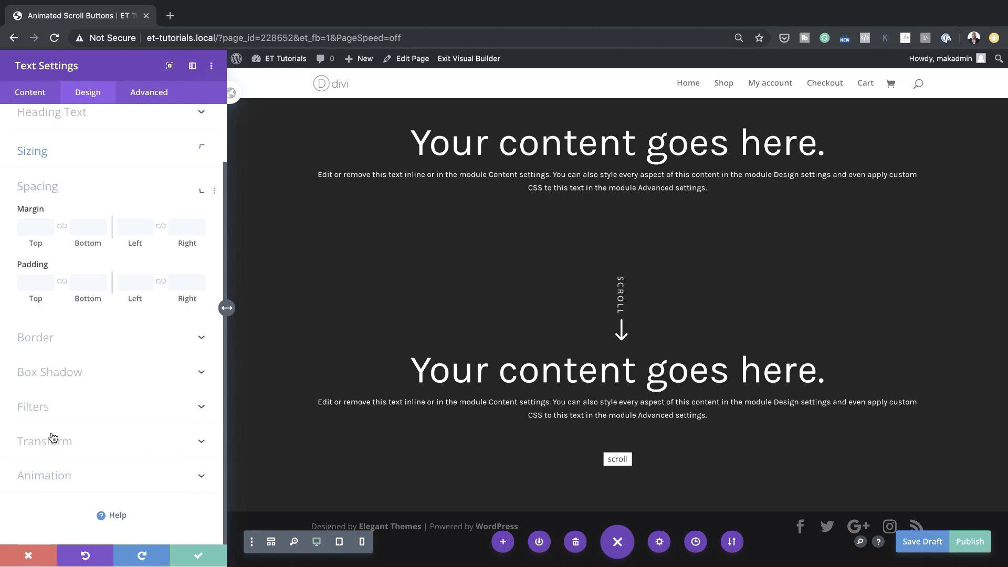
pyautogui.click(38, 282)
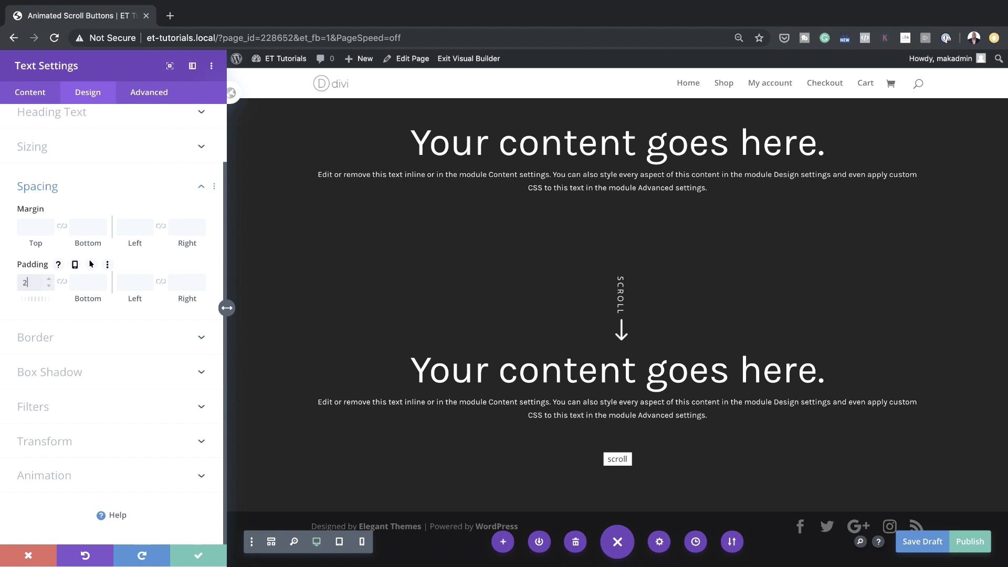
pyautogui.write('20')
pyautogui.click(62, 281)
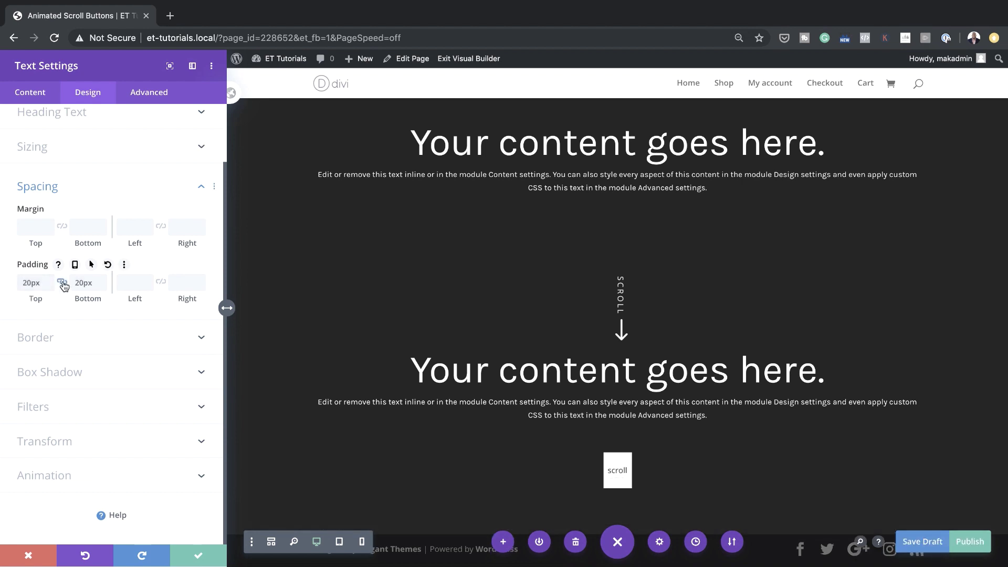
pyautogui.click(37, 226)
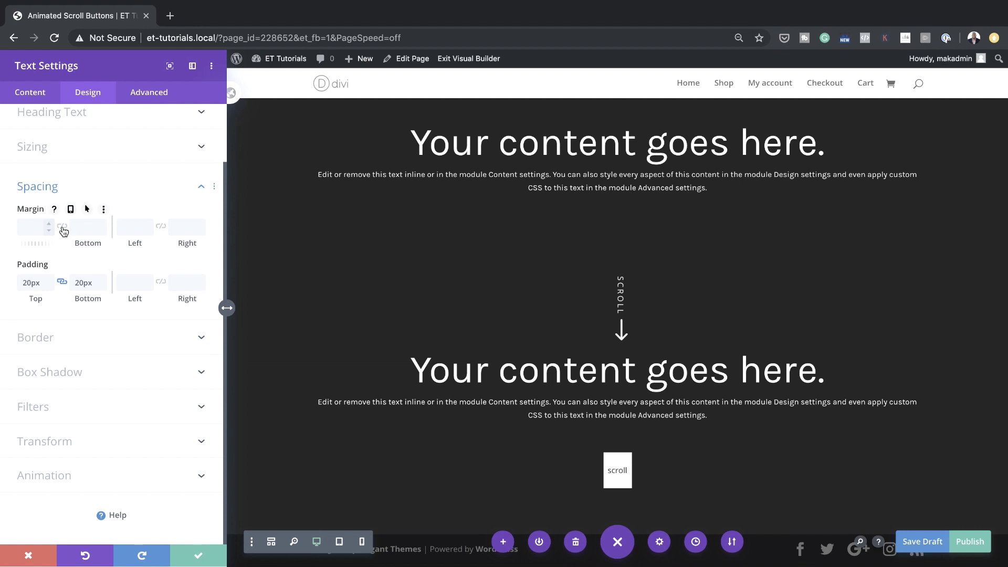
pyautogui.click(85, 225)
pyautogui.write('0px')
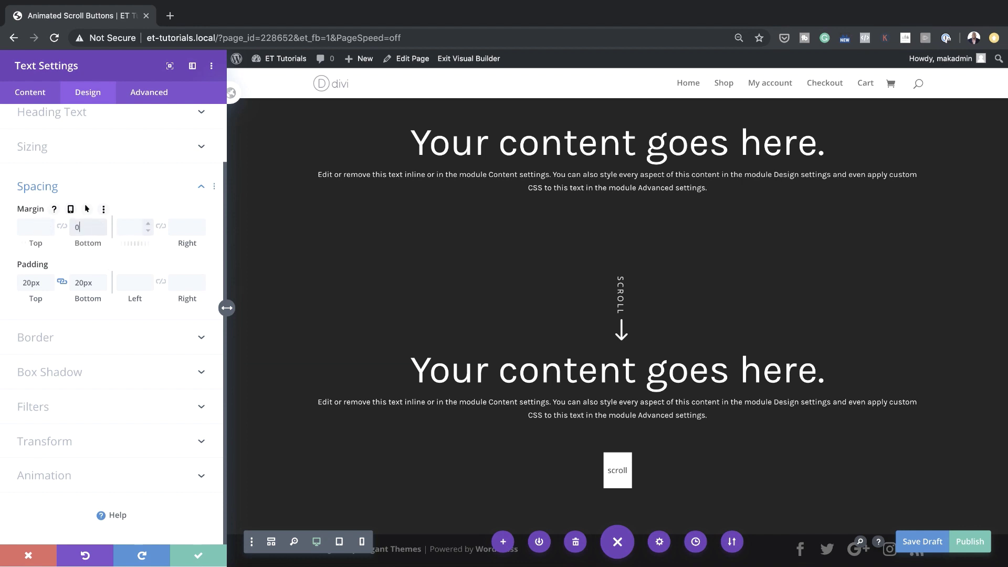
# Unlink the scroll text module's rounded corners and set both bottom corners to 5px.
pyautogui.click(54, 339)
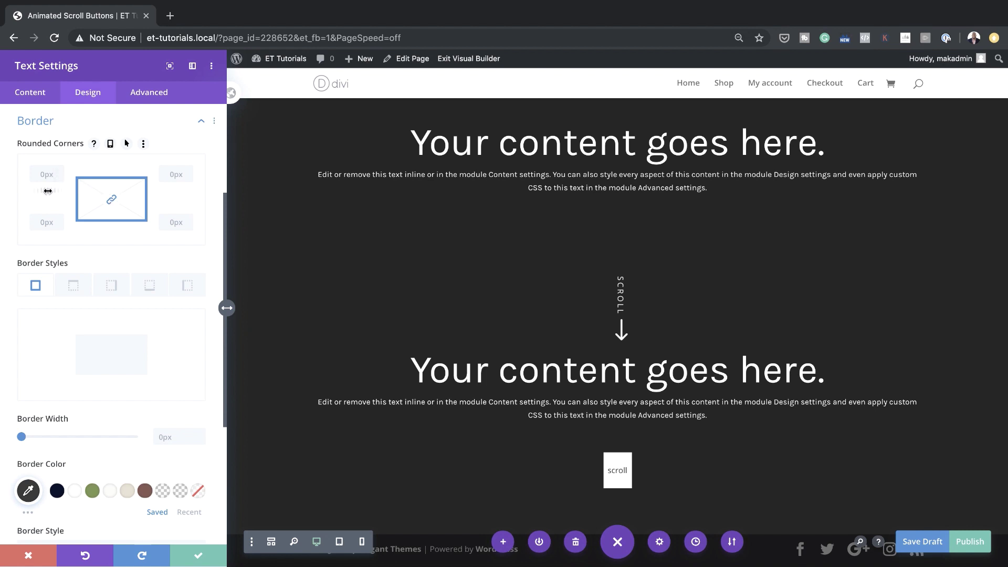
pyautogui.moveTo(47, 190)
pyautogui.mouseDown()
pyautogui.moveTo(65, 191)
pyautogui.moveTo(40, 191)
pyautogui.mouseUp()
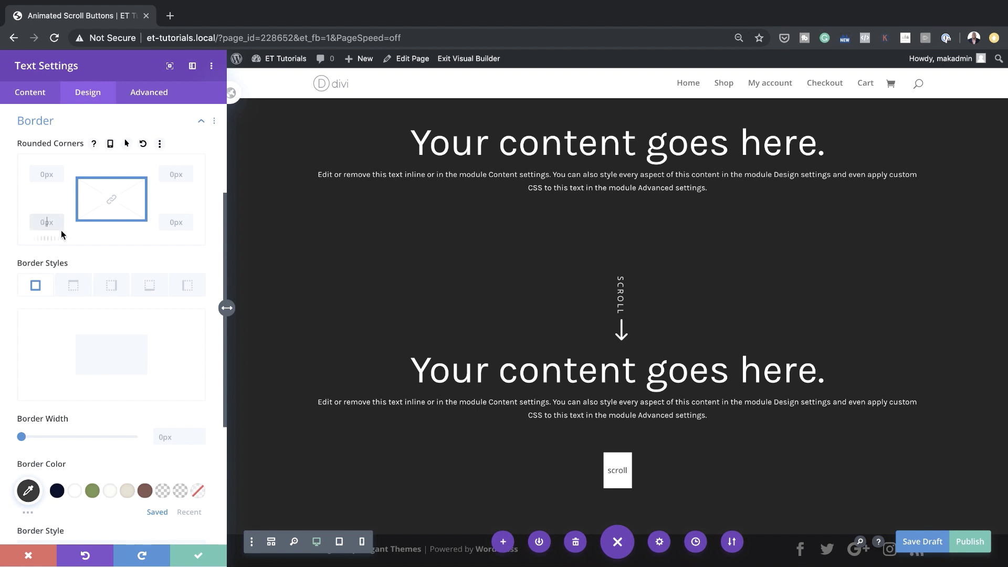
pyautogui.write('5')
pyautogui.click(176, 221)
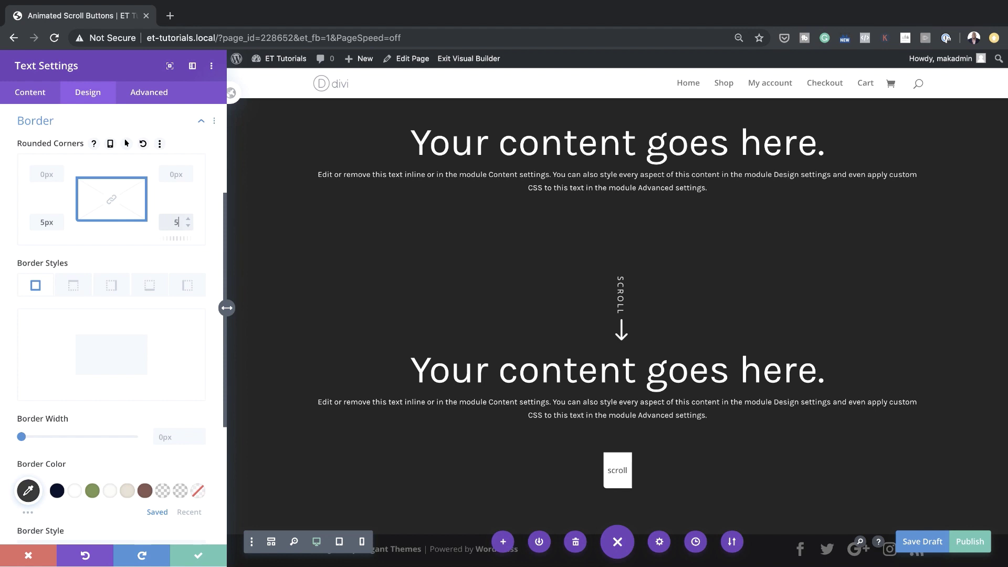
pyautogui.click(227, 308)
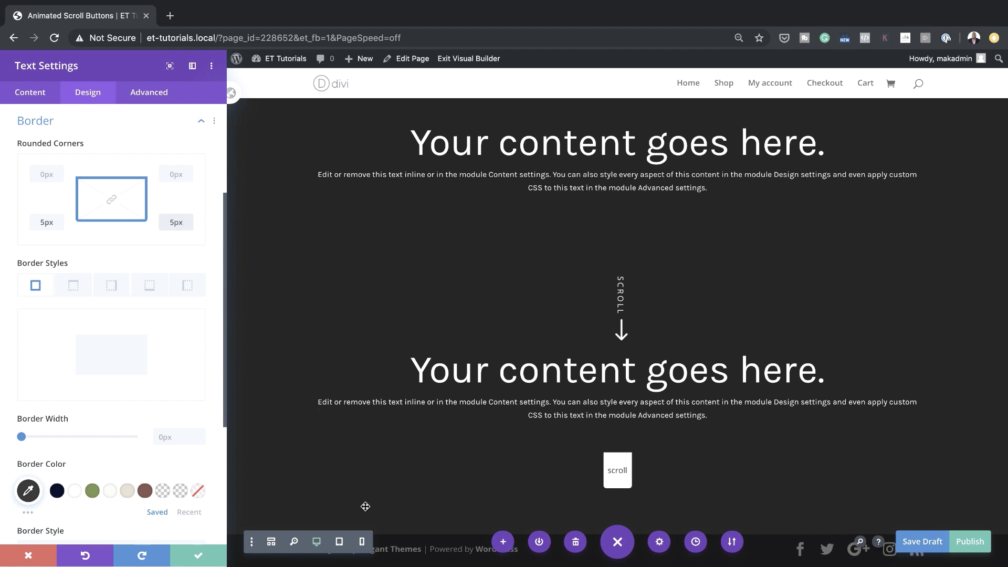
# Save the scroll text module's settings and insert a Blurb module directly beneath it.
pyautogui.click(199, 559)
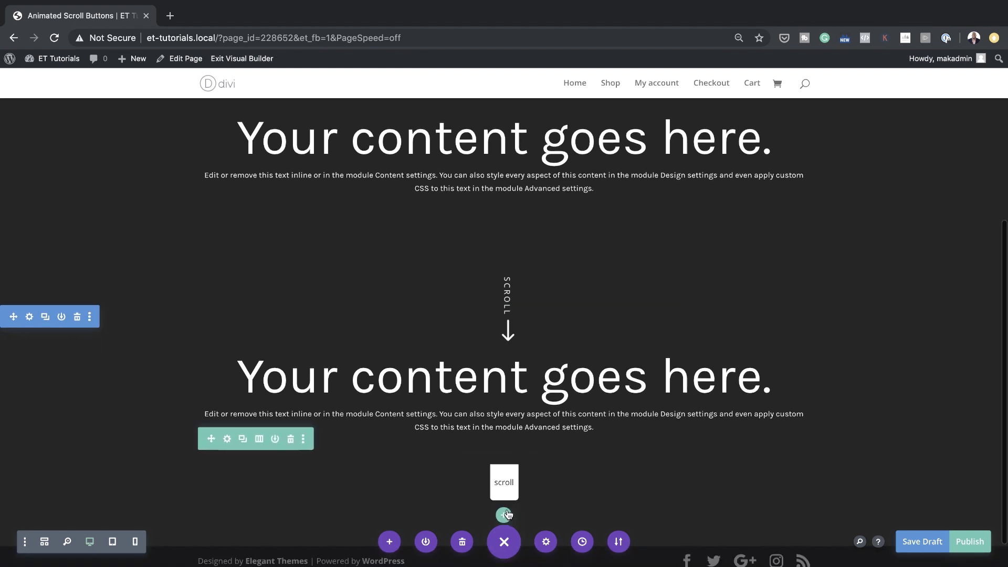
pyautogui.click(504, 495)
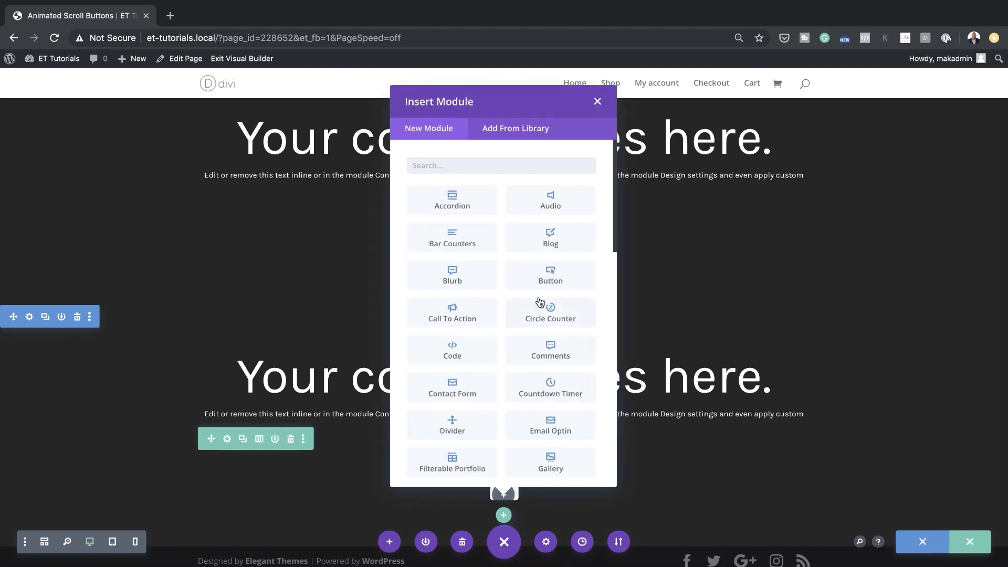
pyautogui.click(477, 280)
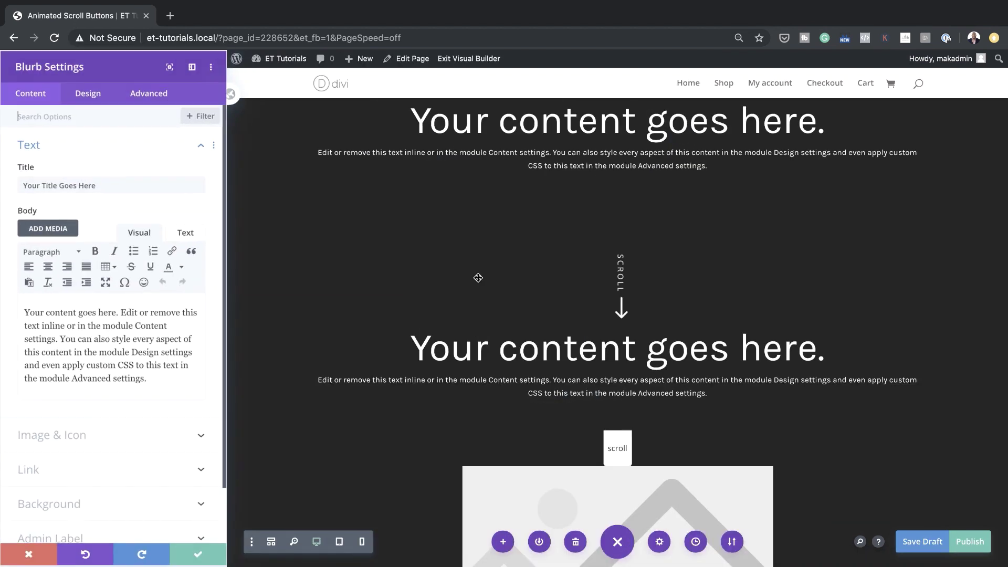
# Clear the new blurb's placeholder title and body text.
pyautogui.doubleClick(118, 183)
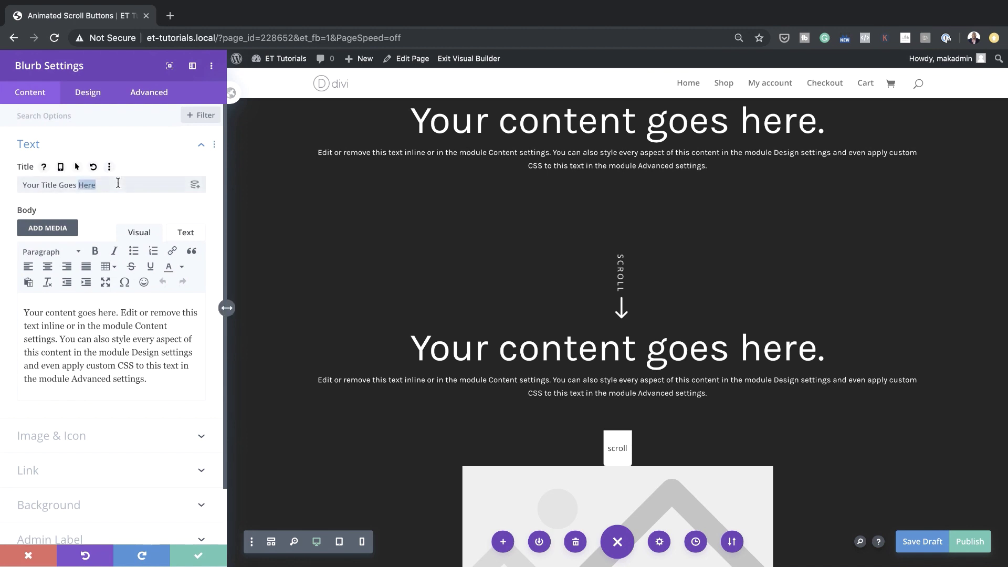
pyautogui.tripleClick(118, 183)
pyautogui.press('BackSpace')
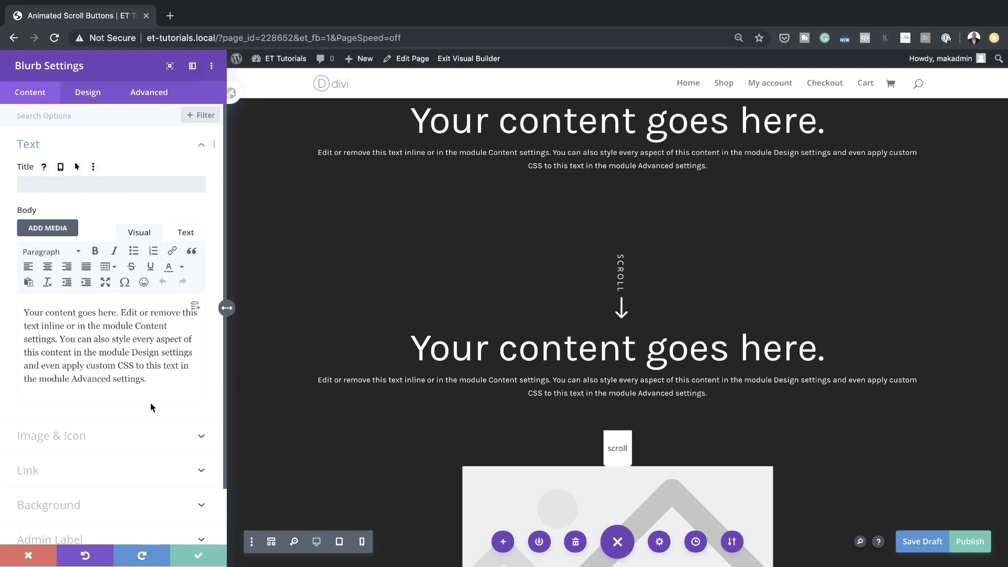
pyautogui.click(153, 379)
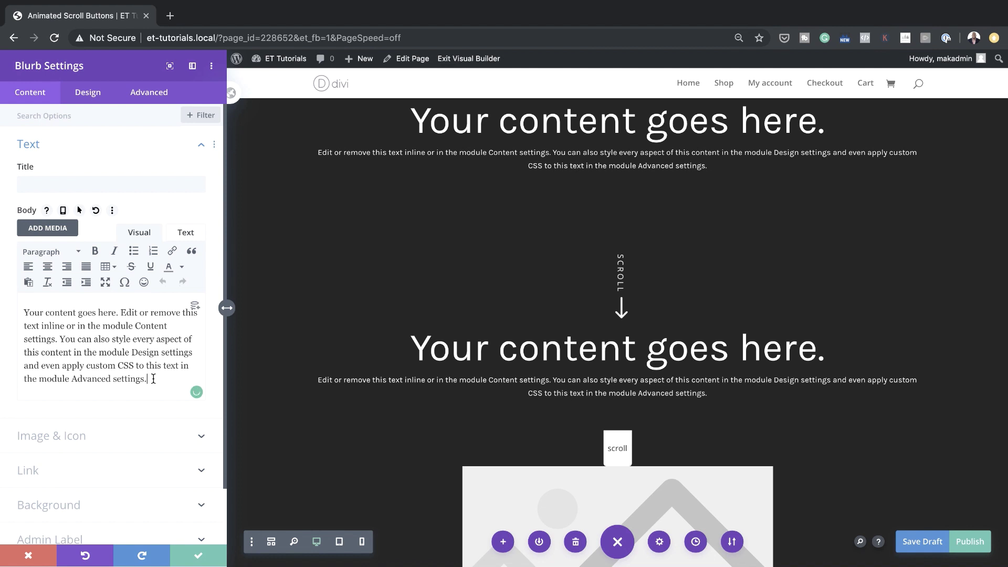
pyautogui.press('super+a')
pyautogui.press('BackSpace')
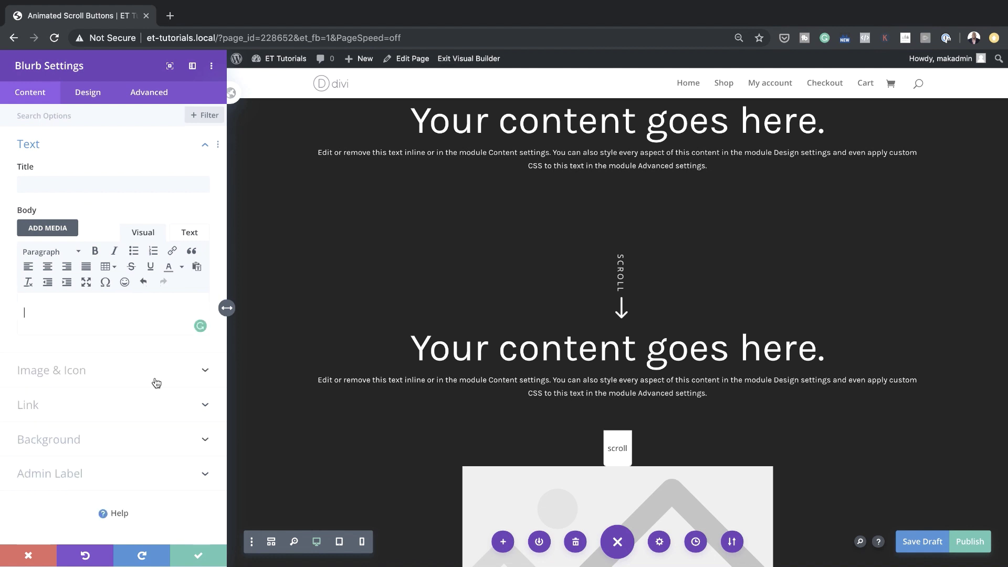
# Enable the icon for the blurb and choose the solid downward-pointing triangle.
pyautogui.click(104, 374)
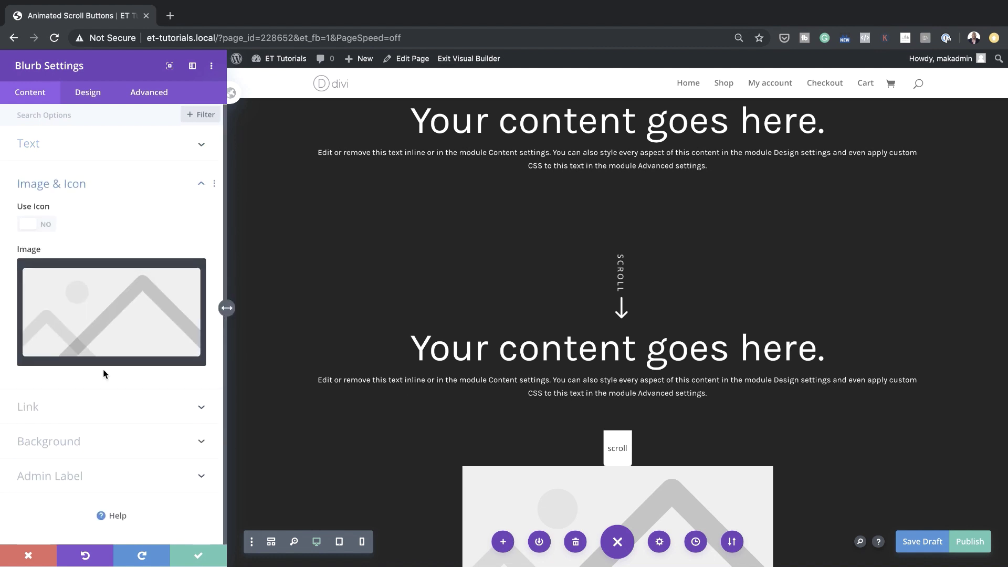
pyautogui.click(46, 225)
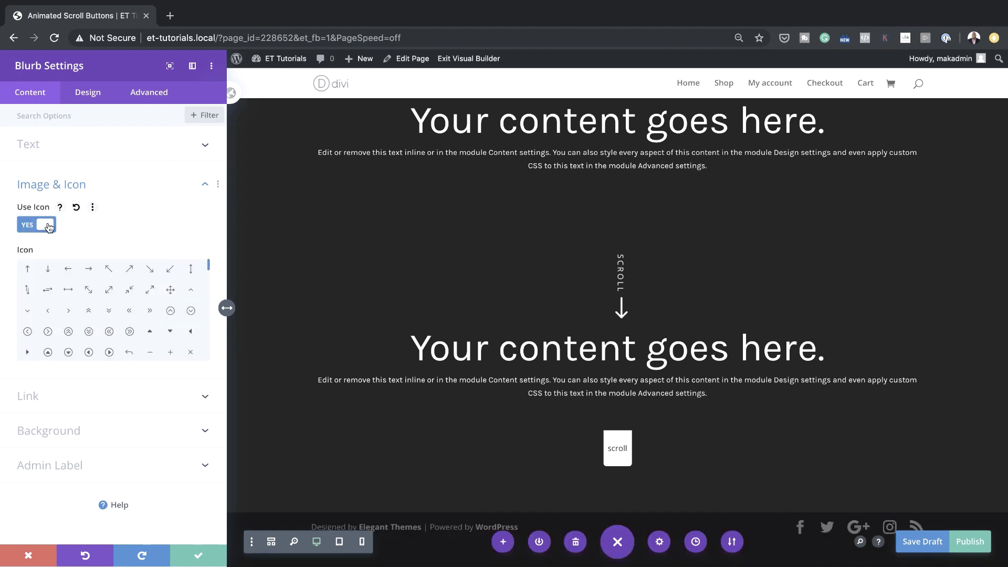
pyautogui.click(169, 333)
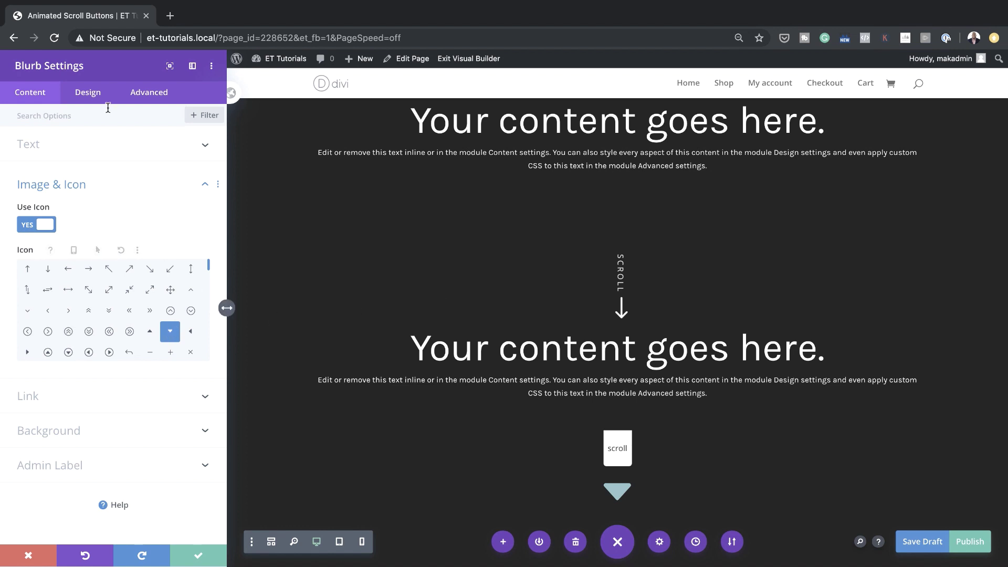
# Set the blurb's icon color to white.
pyautogui.click(93, 97)
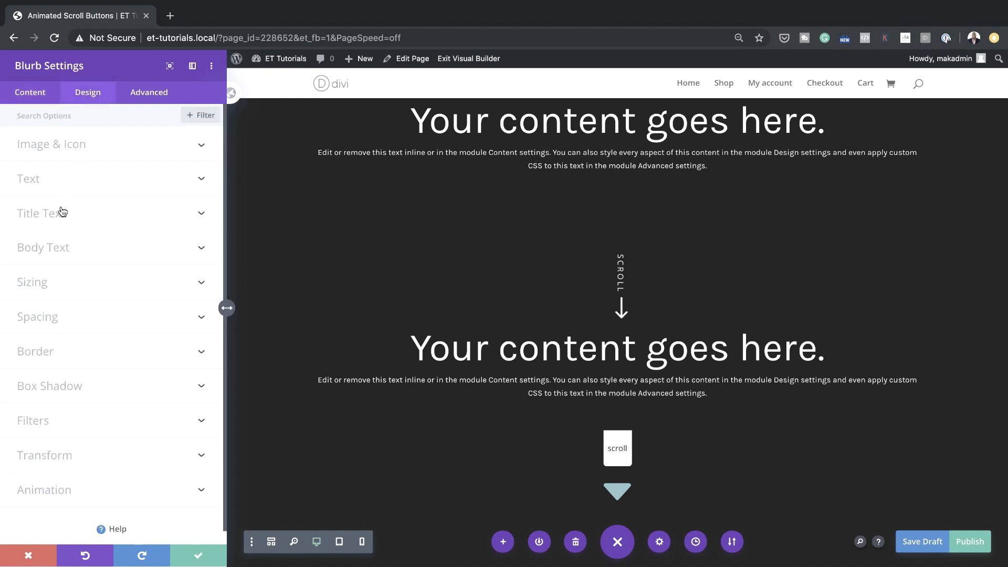
pyautogui.click(79, 145)
pyautogui.click(75, 194)
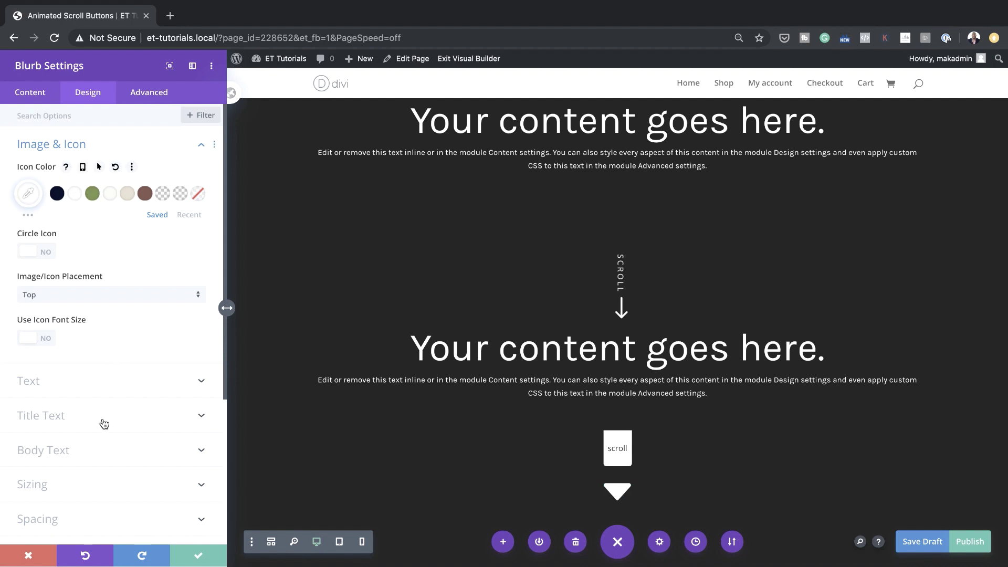
# Set the blurb's top margin to -36px.
pyautogui.scroll(-2, 108, 449)
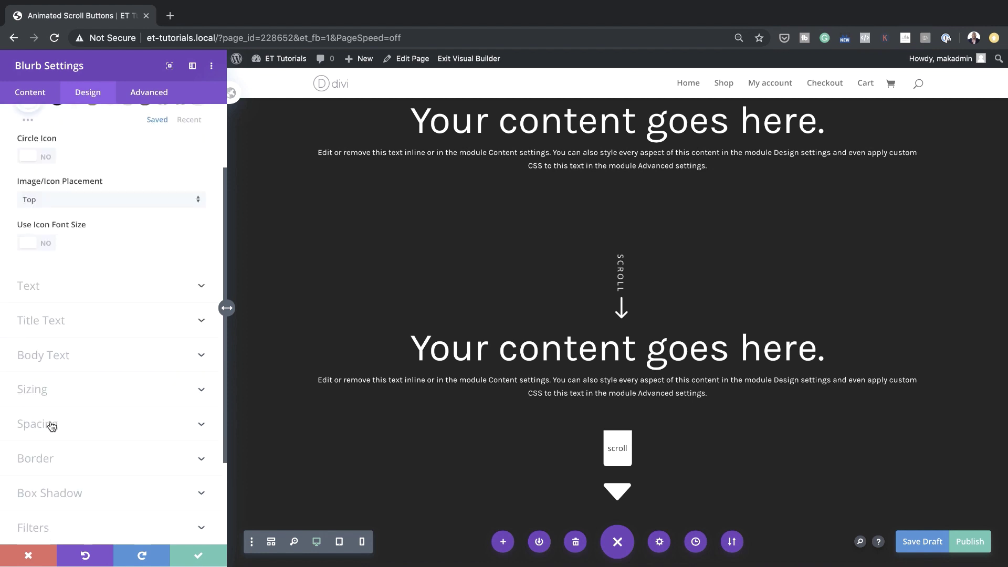
pyautogui.click(51, 424)
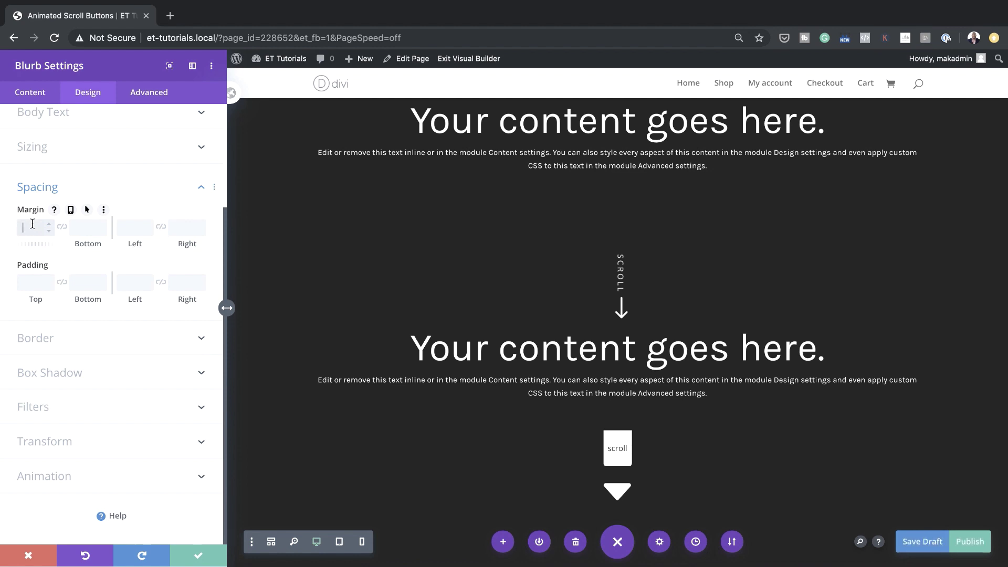
pyautogui.click(32, 227)
pyautogui.write('-36px')
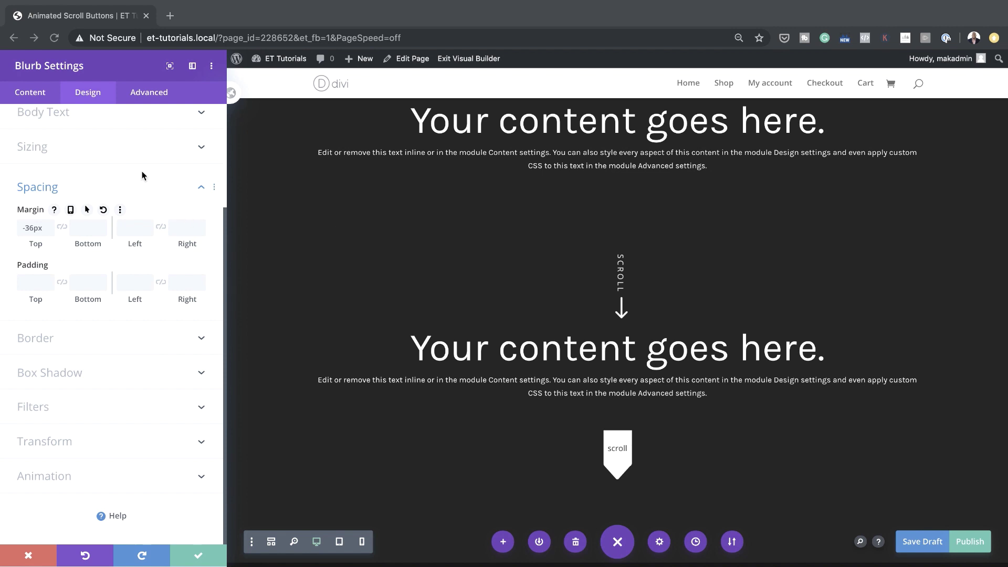
# Add the custom CSS "margin-bottom: 0px;" to the blurb's main element and save the module.
pyautogui.click(159, 97)
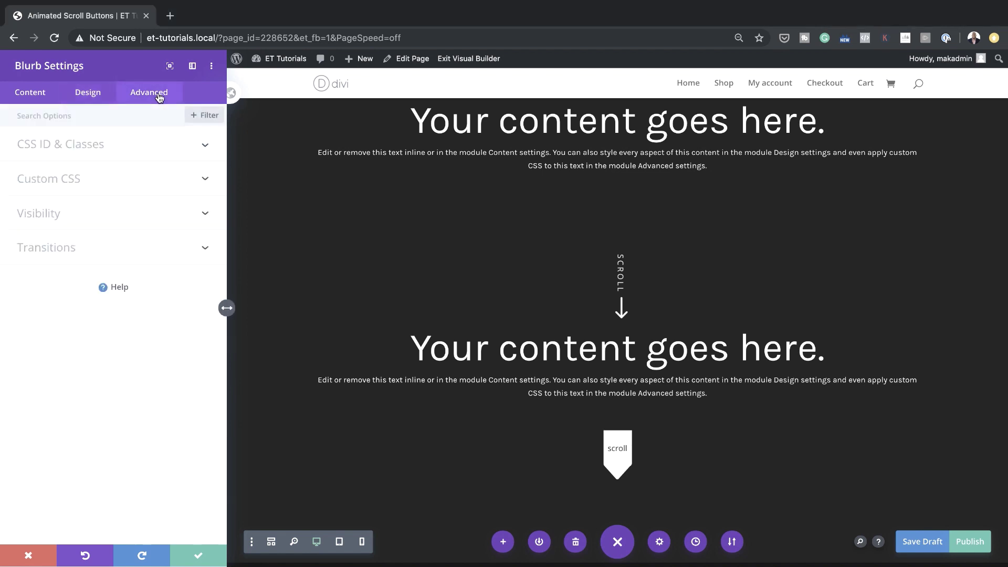
pyautogui.click(84, 185)
pyautogui.click(60, 261)
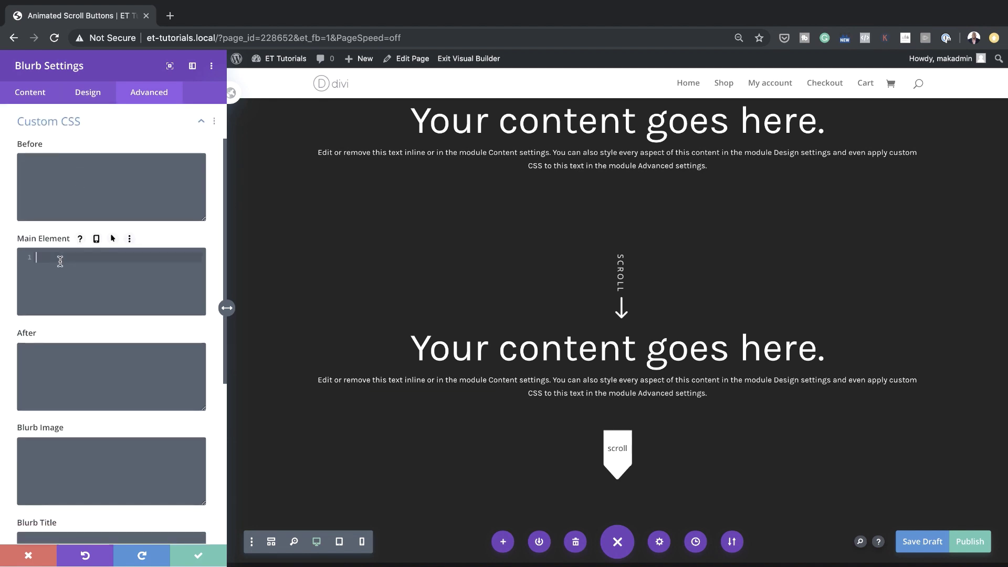
pyautogui.write('margin-bottom: 0px;')
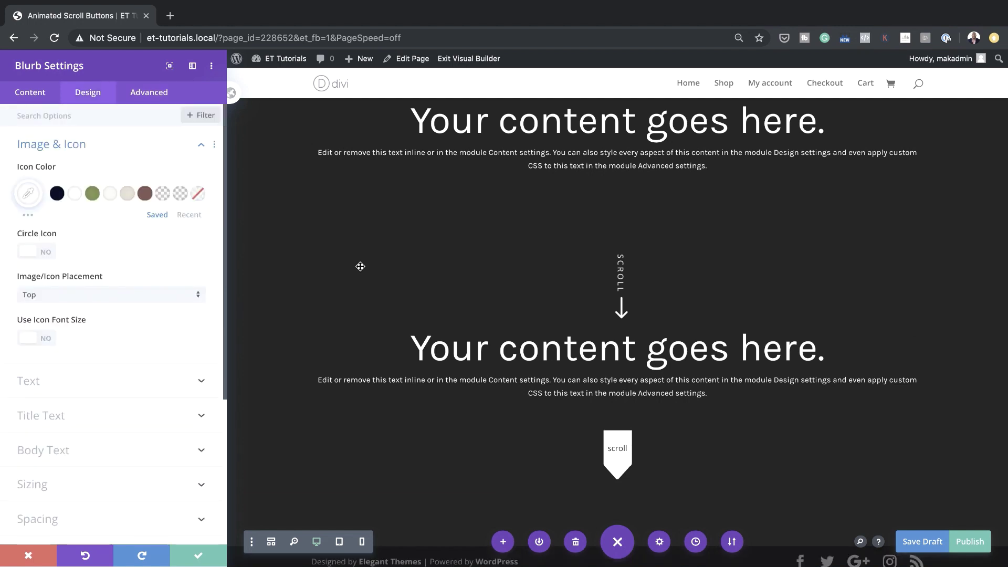
pyautogui.click(199, 558)
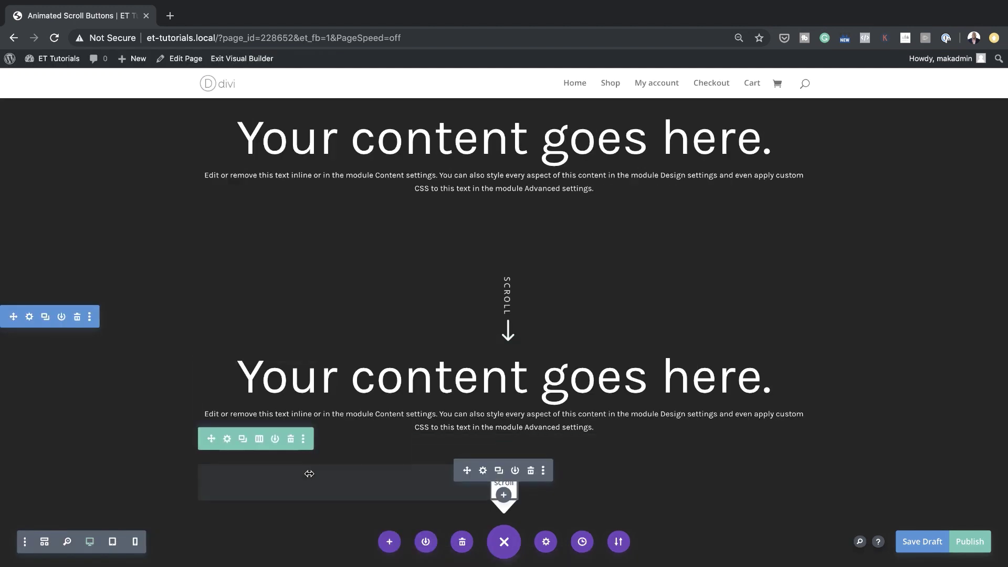
# Set the max width of the row holding the scroll button to 100px.
pyautogui.click(228, 439)
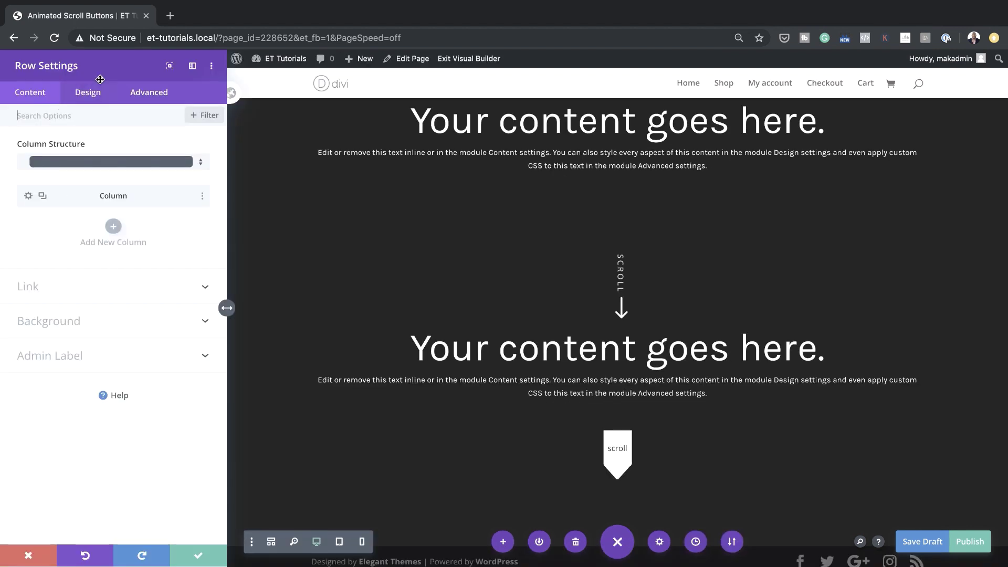
pyautogui.click(90, 94)
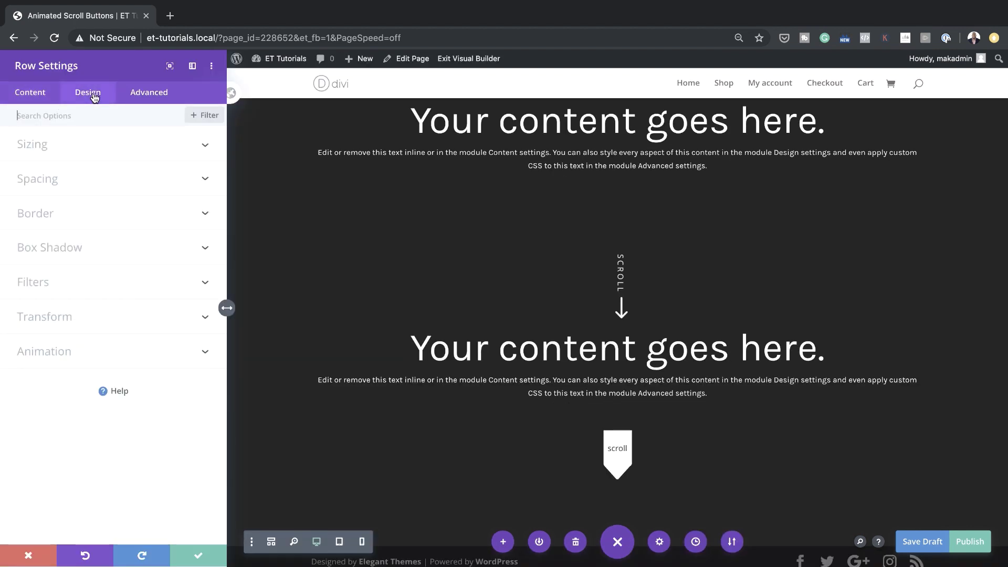
pyautogui.click(52, 153)
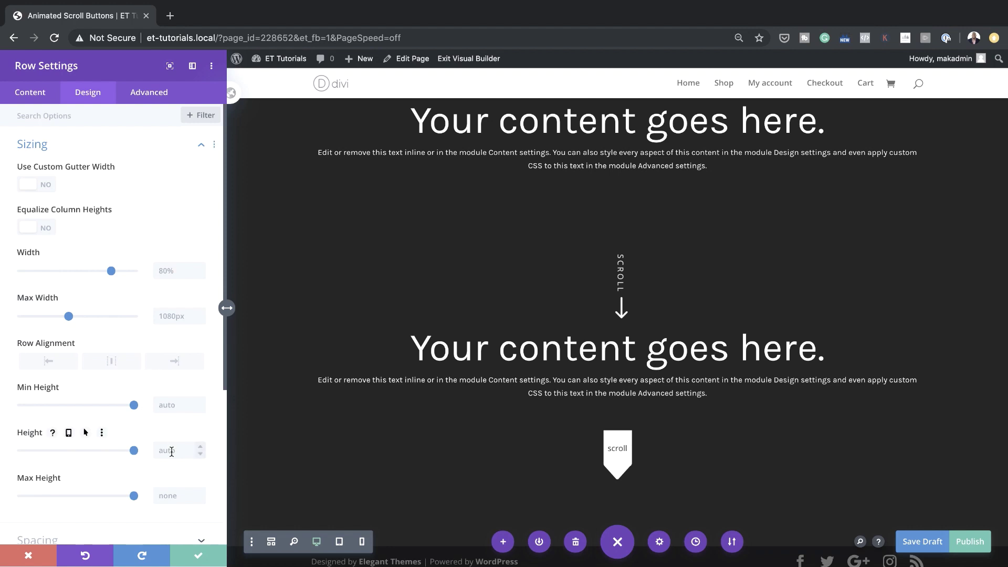
pyautogui.scroll(-5, 143, 420)
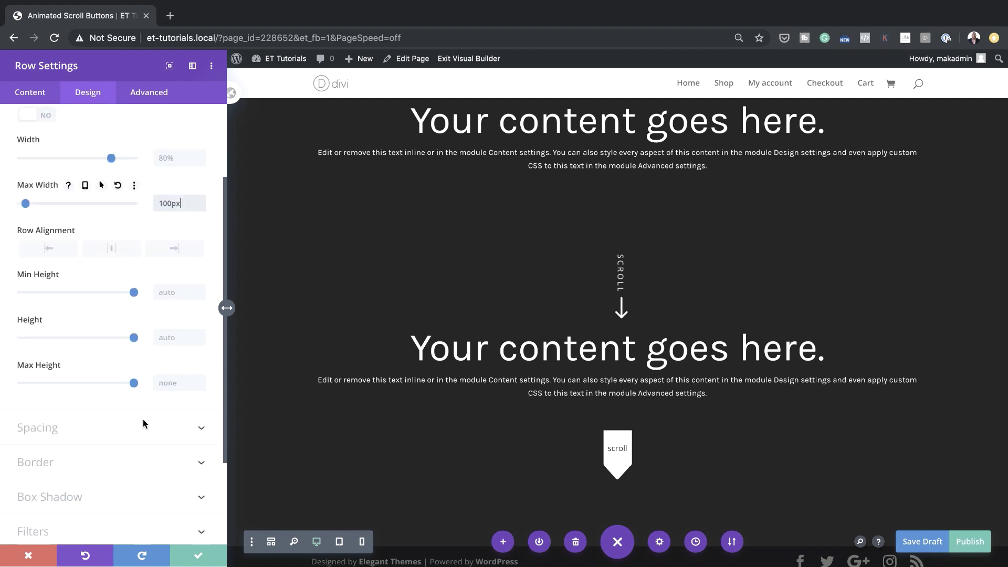
# Set the scroll button row's linked top and bottom padding to 0px.
pyautogui.click(50, 310)
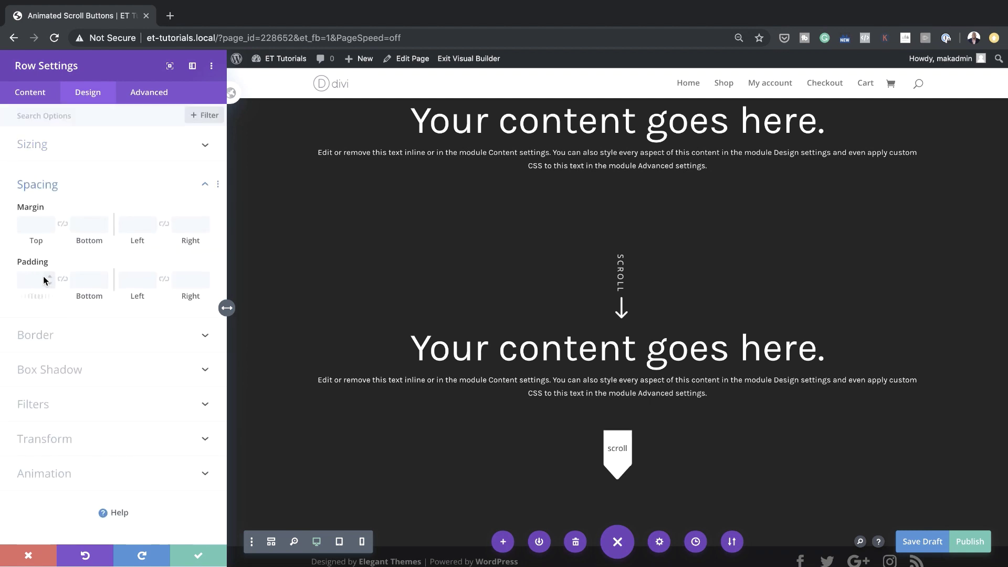
pyautogui.click(37, 279)
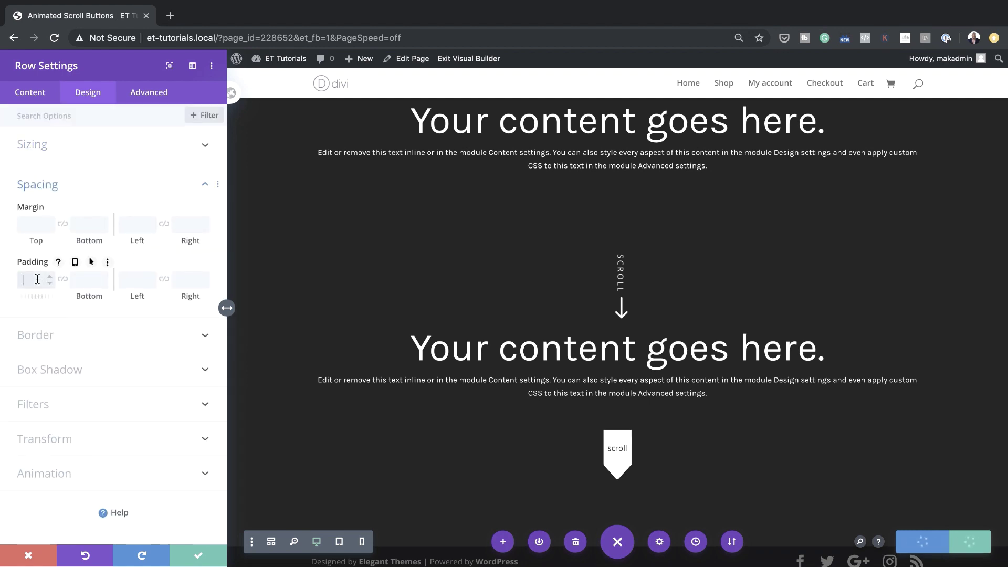
pyautogui.write('0px')
pyautogui.click(63, 280)
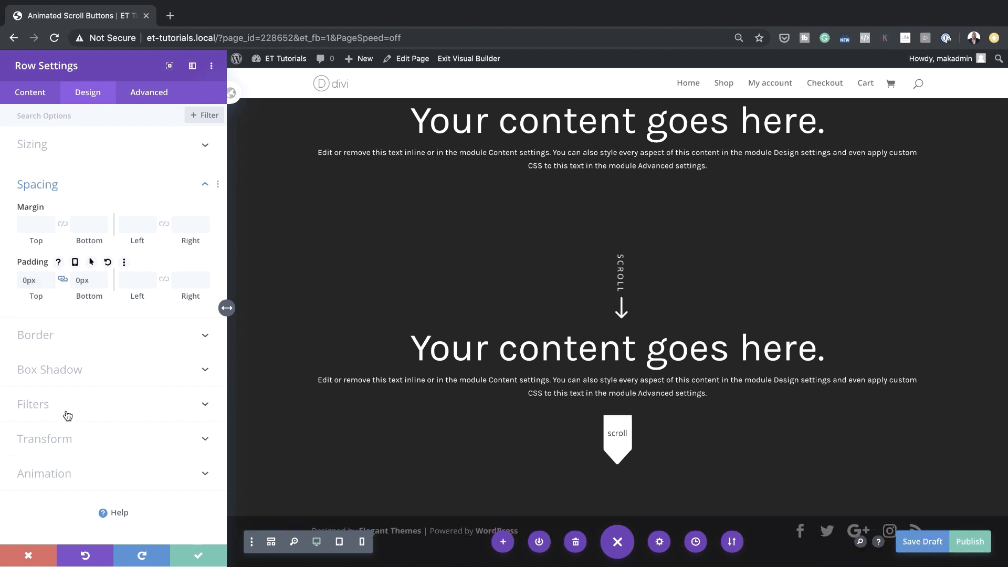
# Apply a Slide animation with the Down direction to the scroll button row.
pyautogui.click(63, 462)
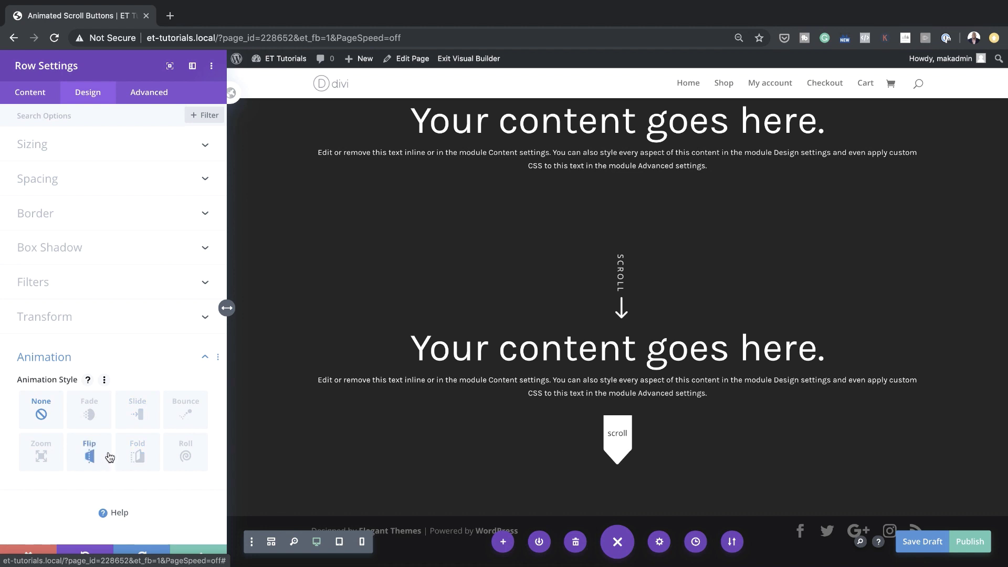
pyautogui.click(138, 415)
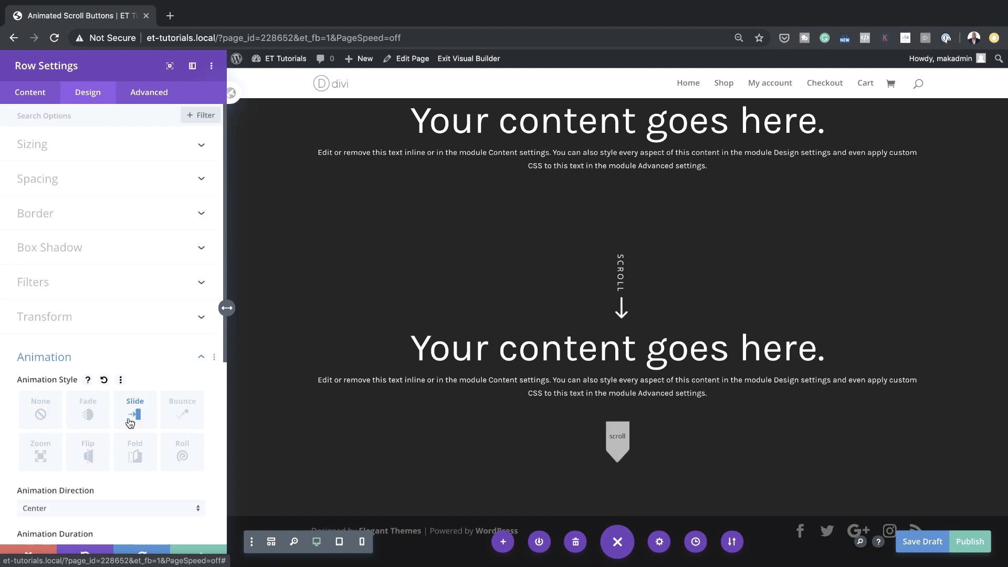
pyautogui.scroll(-2, 105, 454)
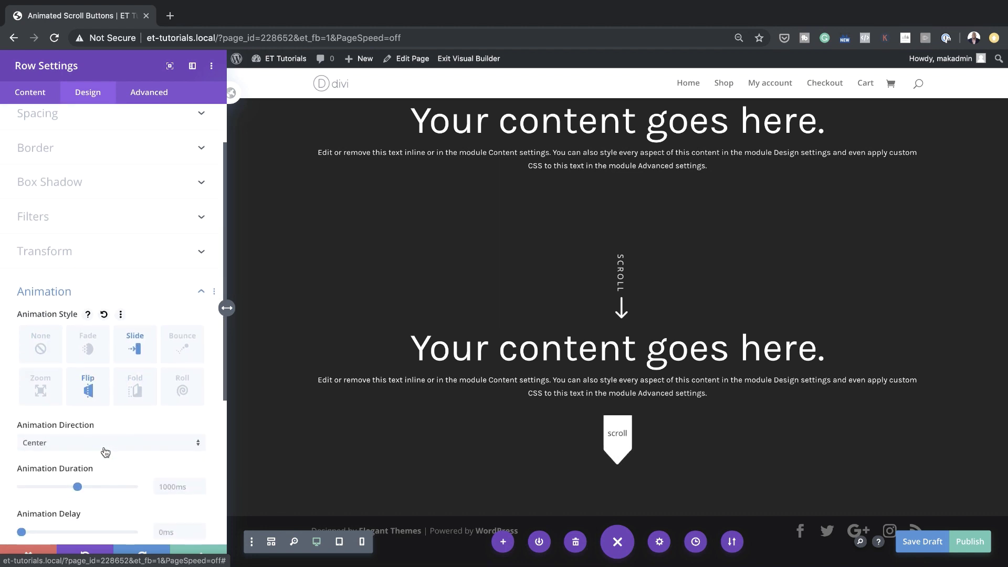
pyautogui.click(105, 453)
pyautogui.click(105, 450)
# Set the scroll button row's animation duration to 1200ms and save the row settings.
pyautogui.scroll(-2, 103, 473)
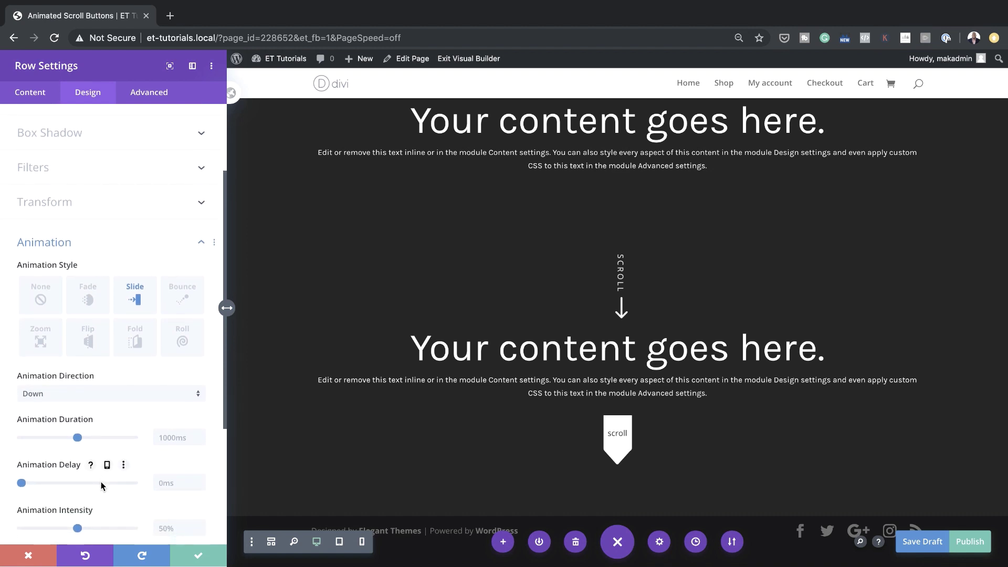
pyautogui.scroll(-2, 103, 486)
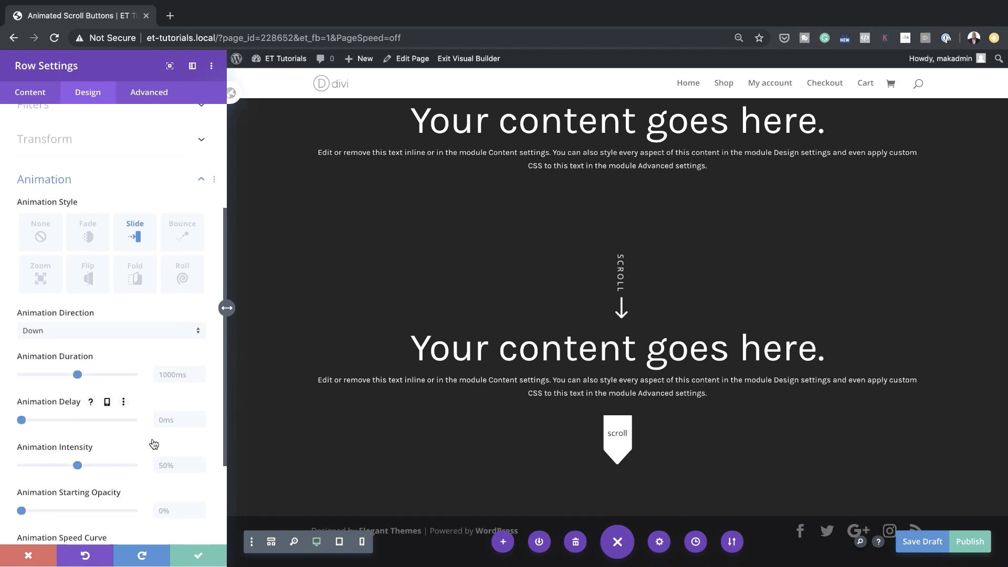
pyautogui.click(163, 376)
pyautogui.write('1200ms')
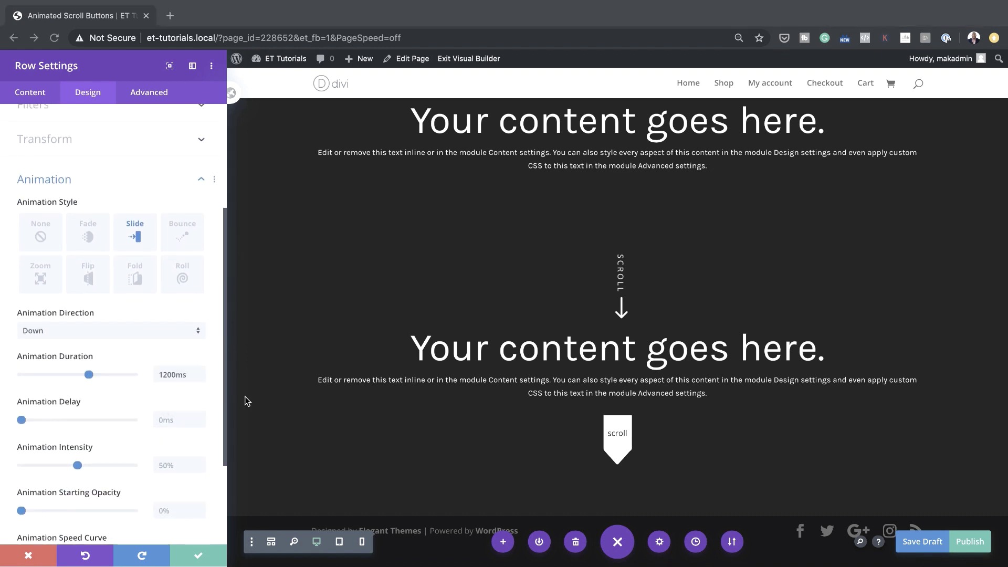
pyautogui.click(198, 556)
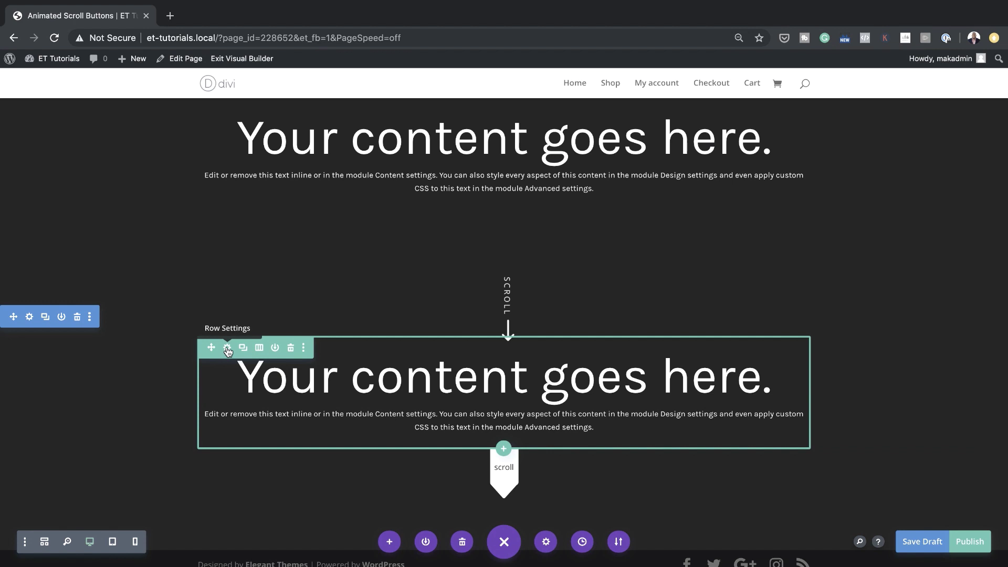
# Set the background color of the heading text row above the white scroll button to #222222 and save the row settings.
pyautogui.click(227, 349)
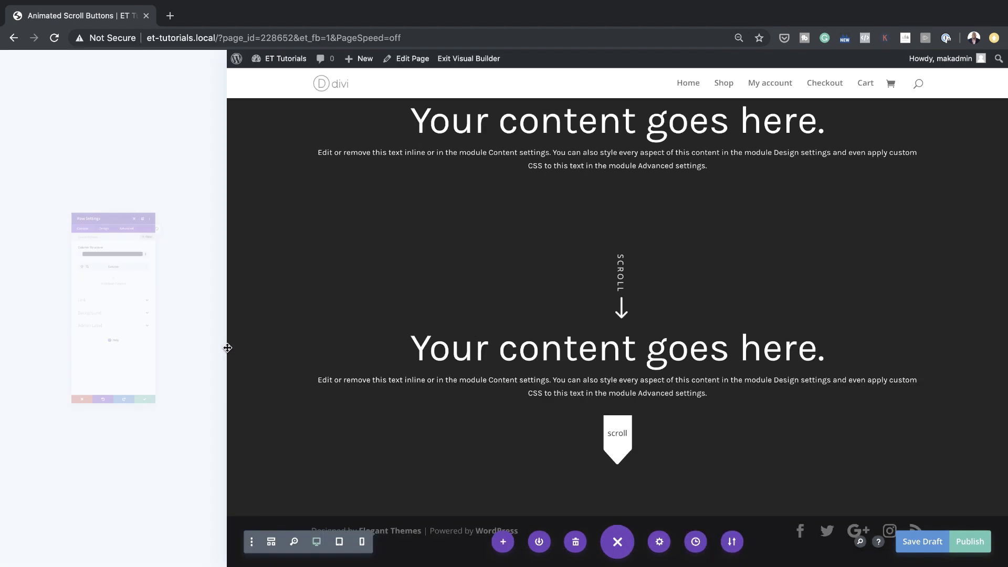
pyautogui.click(67, 325)
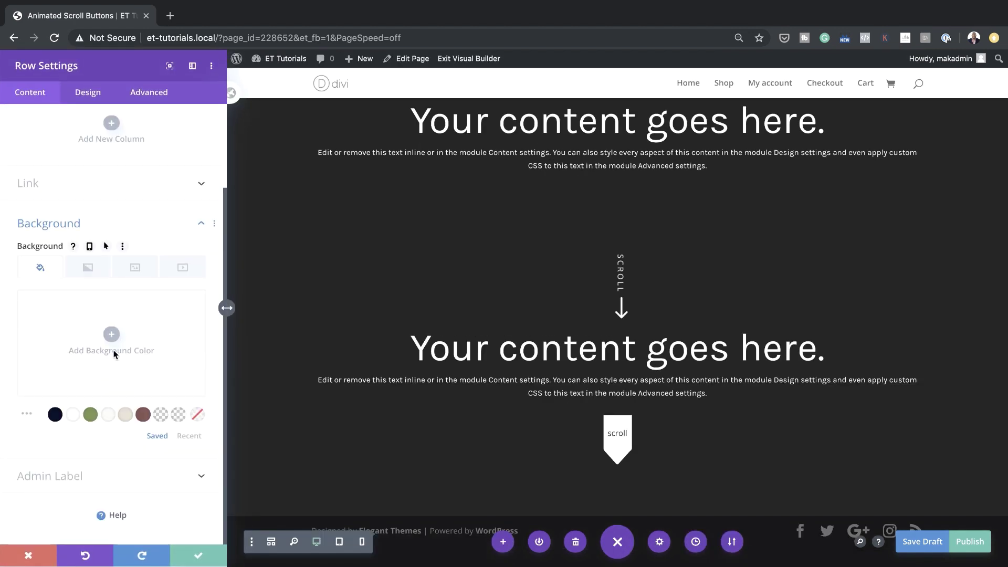
pyautogui.click(112, 335)
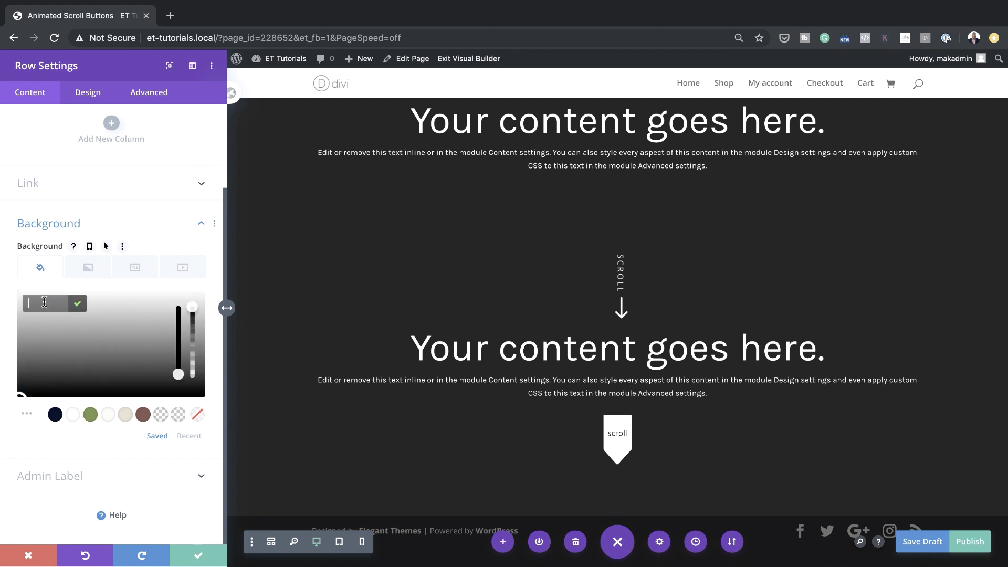
pyautogui.press('super+v')
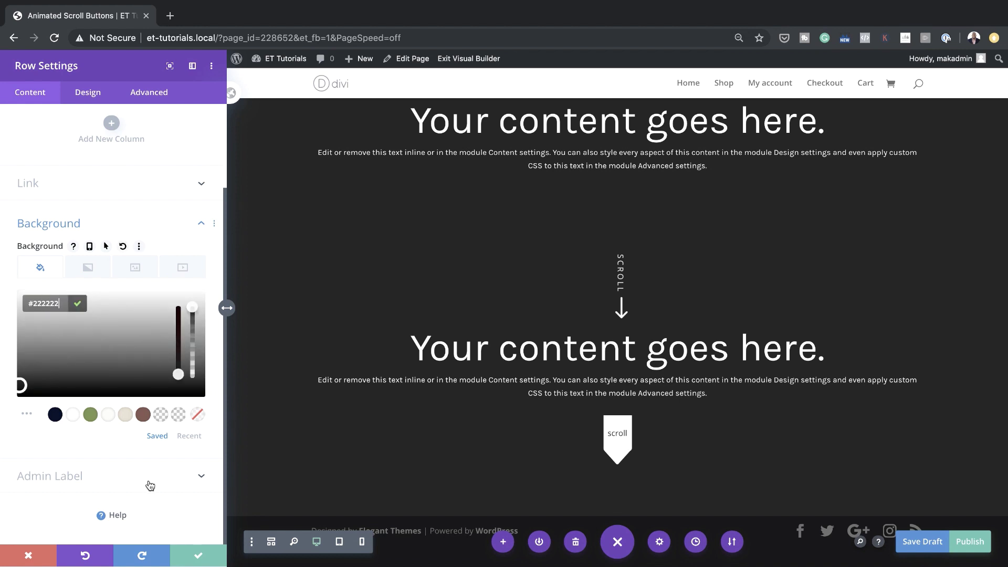
pyautogui.click(199, 556)
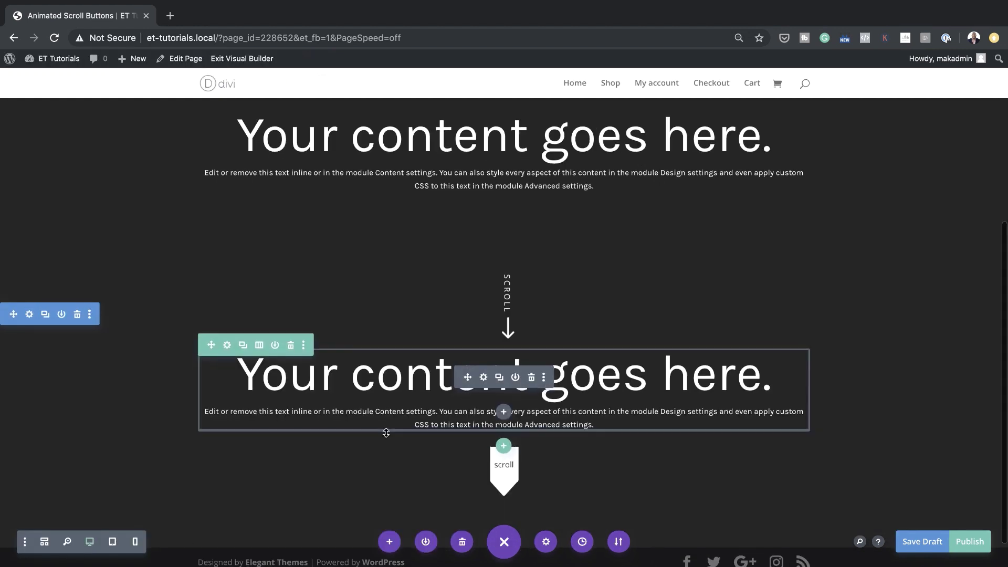
# Set the Z Index of the heading text row above the white scroll button to 10.
pyautogui.scroll(-1, 504, 368)
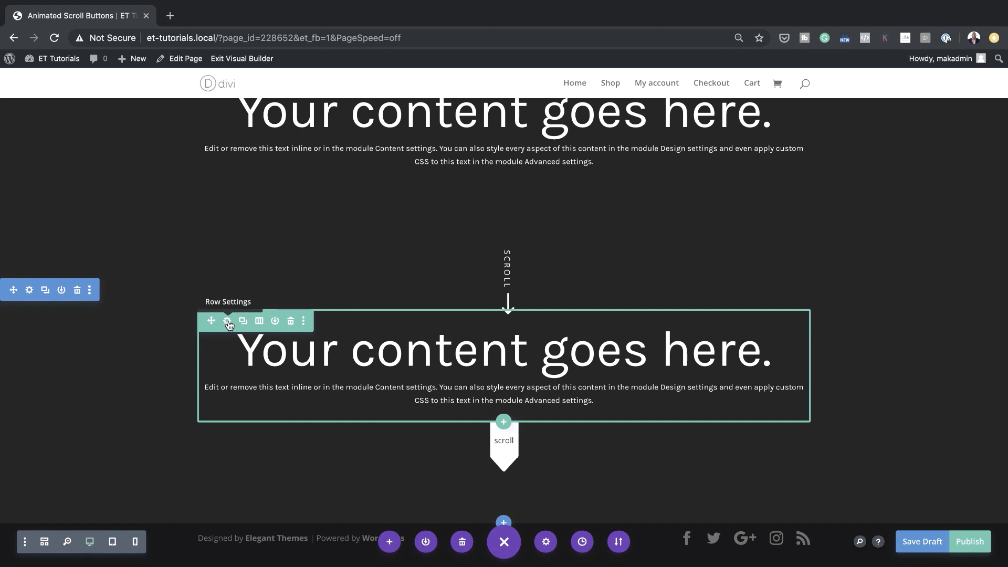
pyautogui.click(227, 321)
pyautogui.click(148, 93)
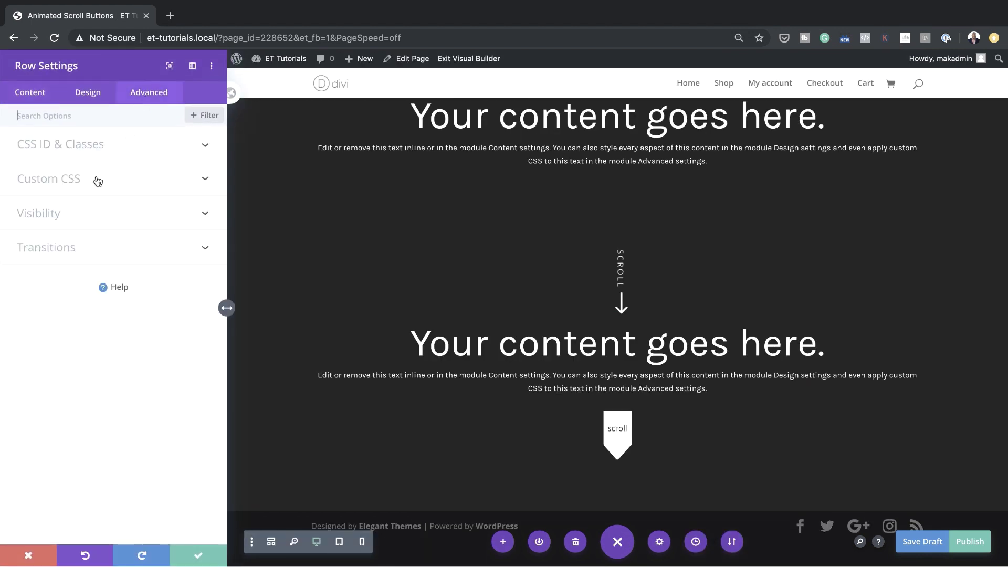
pyautogui.click(58, 217)
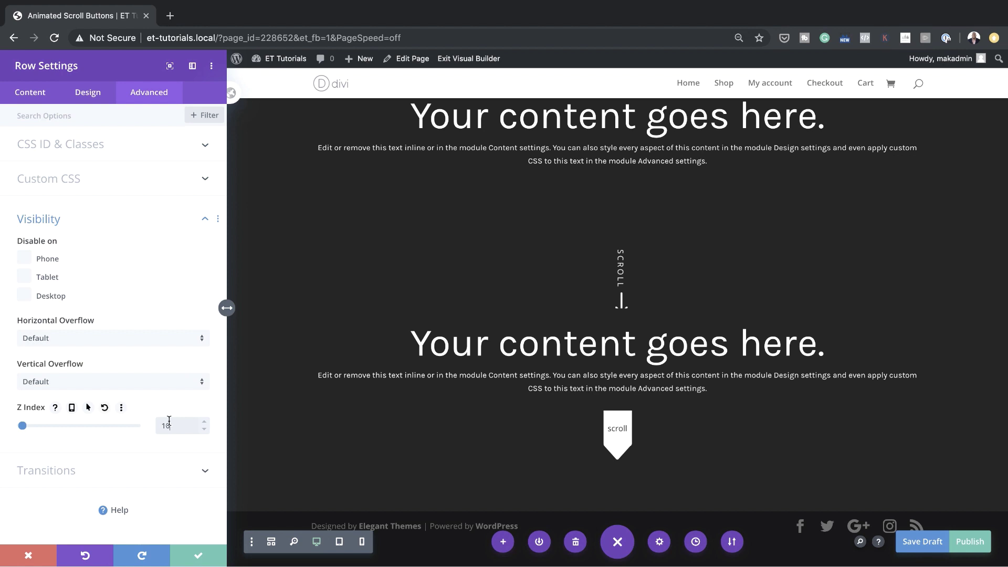
pyautogui.click(168, 424)
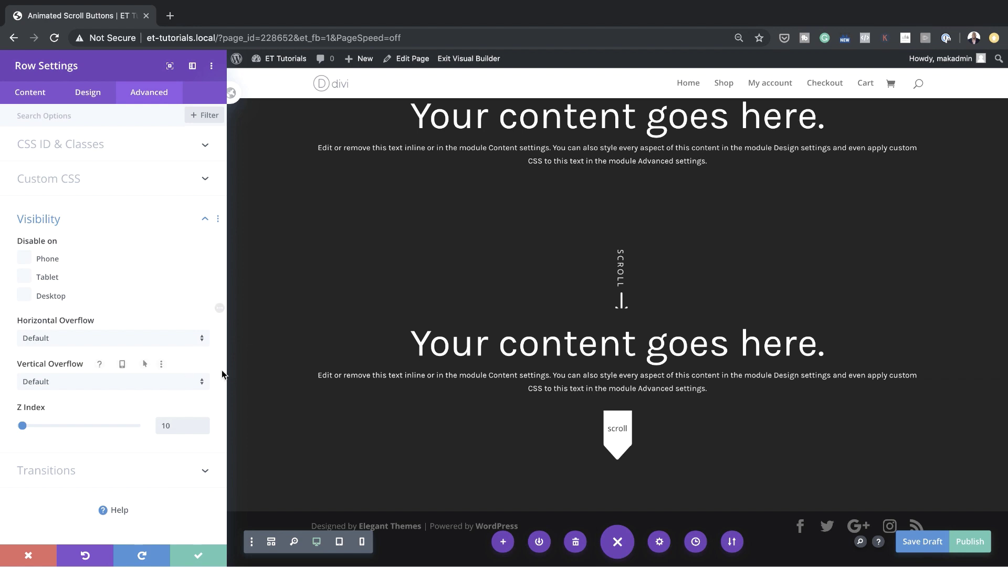
# Add the bottom-edge box shadow preset to the heading row and set its vertical position to 80px.
pyautogui.click(96, 95)
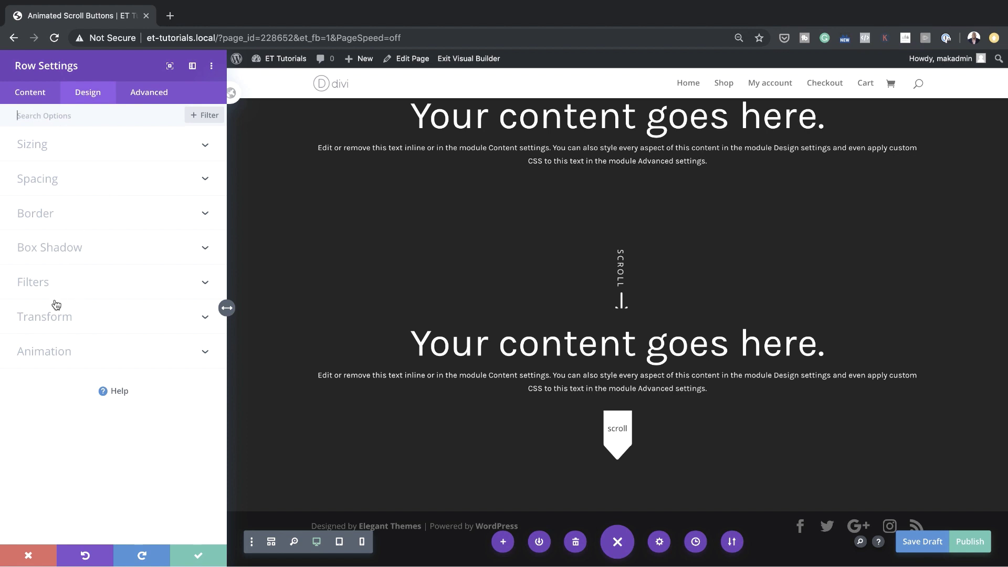
pyautogui.click(66, 246)
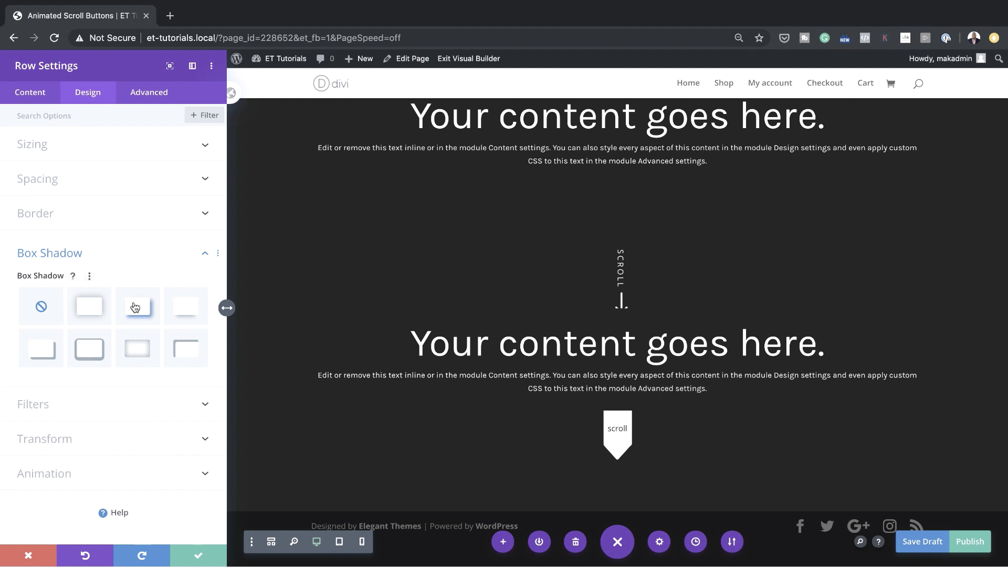
pyautogui.click(194, 314)
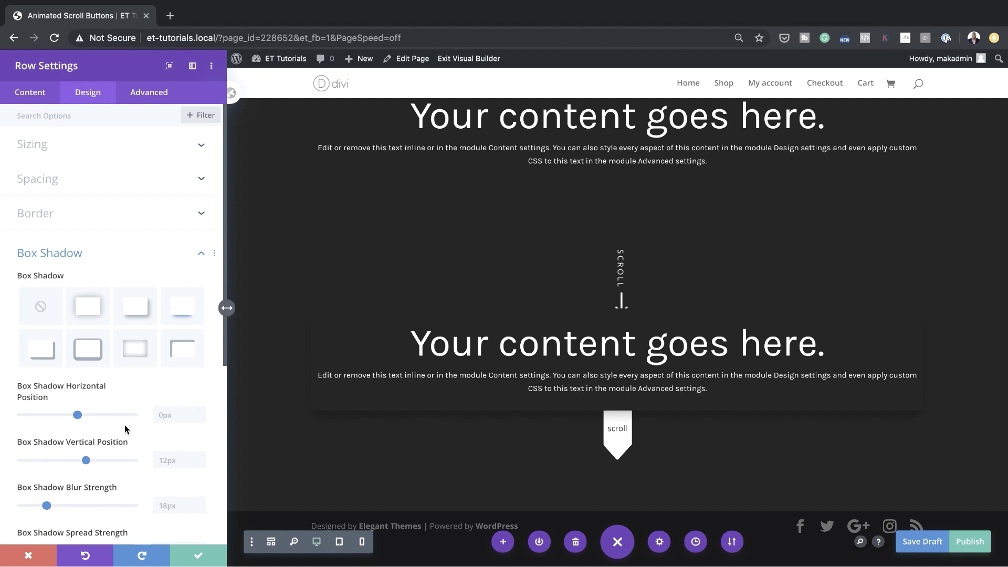
pyautogui.click(169, 458)
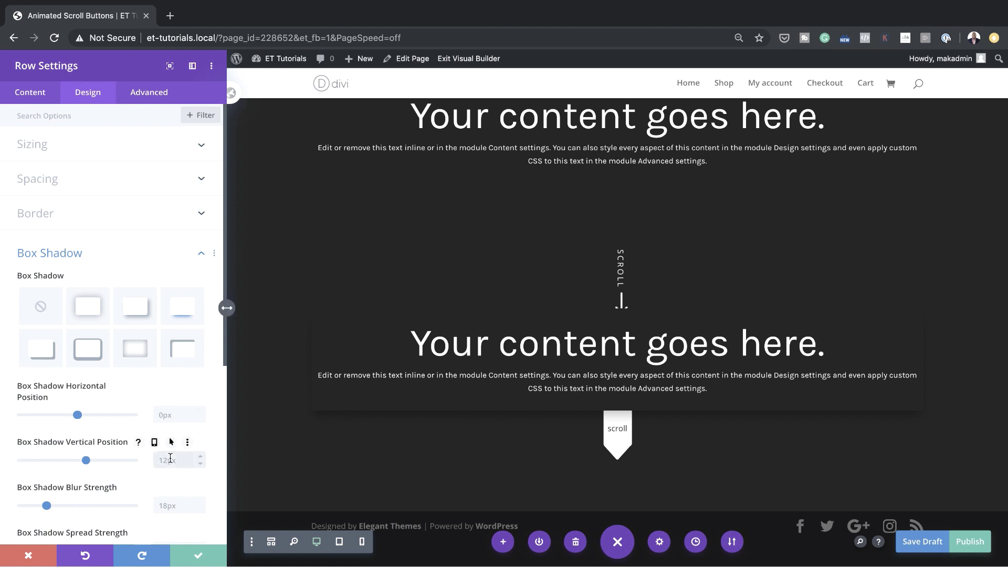
pyautogui.write('80px')
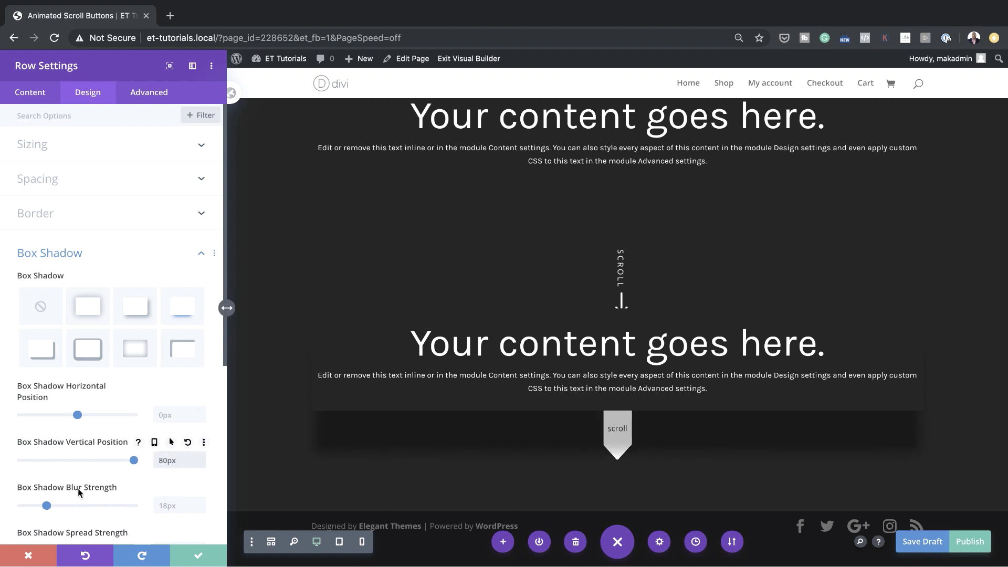
# Set the row's box shadow blur strength to 22px and spread strength to -70px.
pyautogui.scroll(-2, 126, 494)
pyautogui.click(183, 434)
pyautogui.write('22')
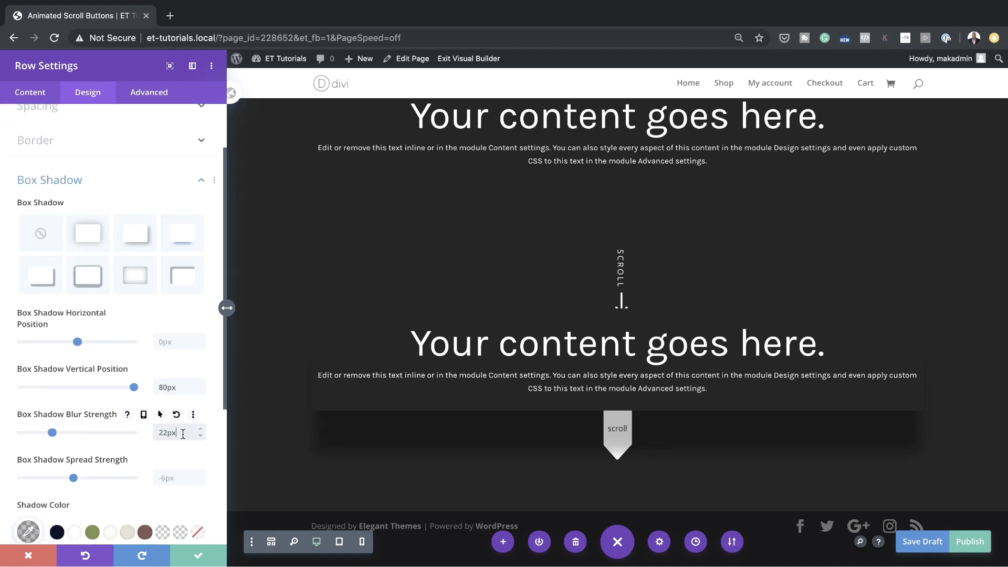
pyautogui.click(185, 479)
pyautogui.write('-70')
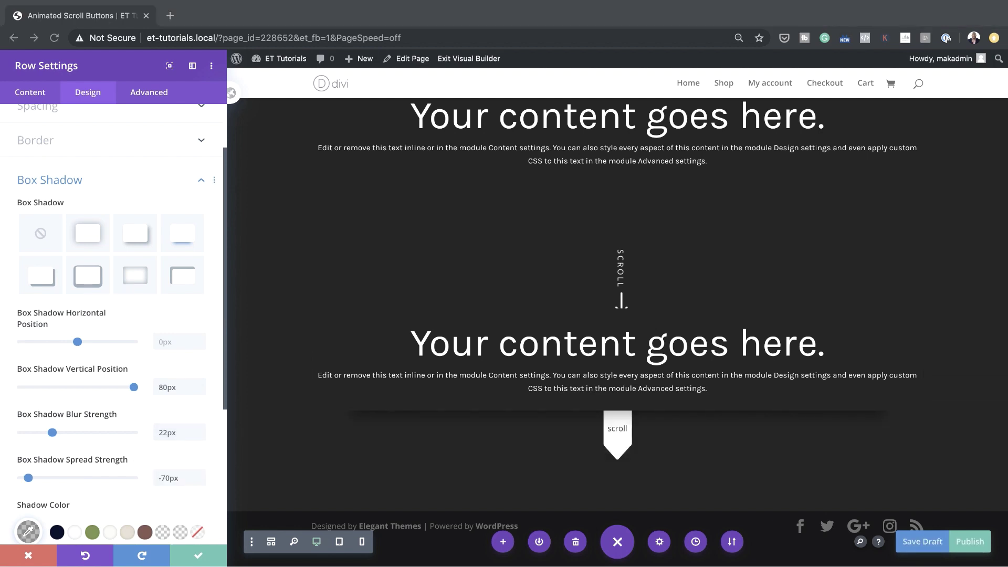
# Change the row's box shadow color to fully opaque #222222 and close the row settings.
pyautogui.scroll(-2, 90, 481)
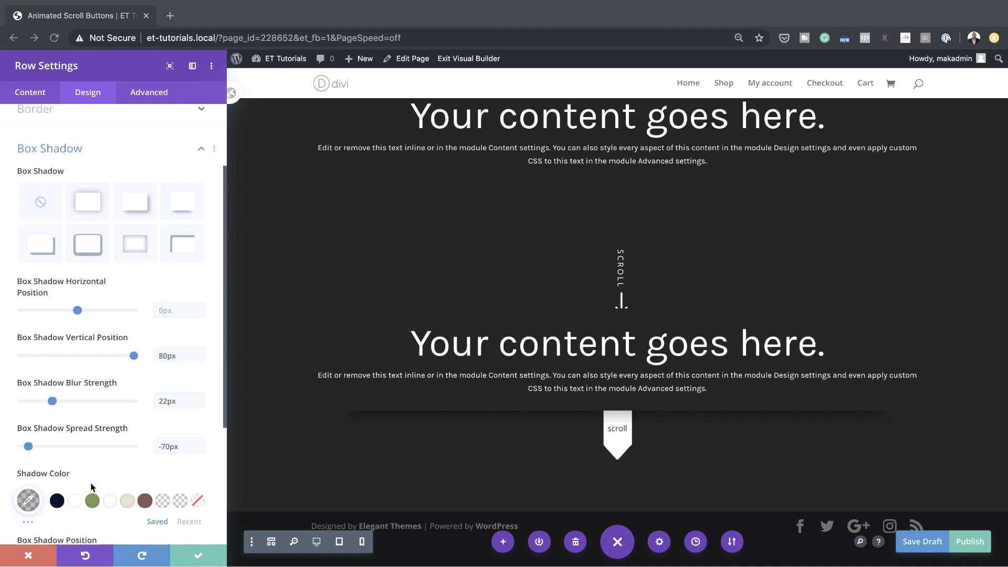
pyautogui.click(28, 477)
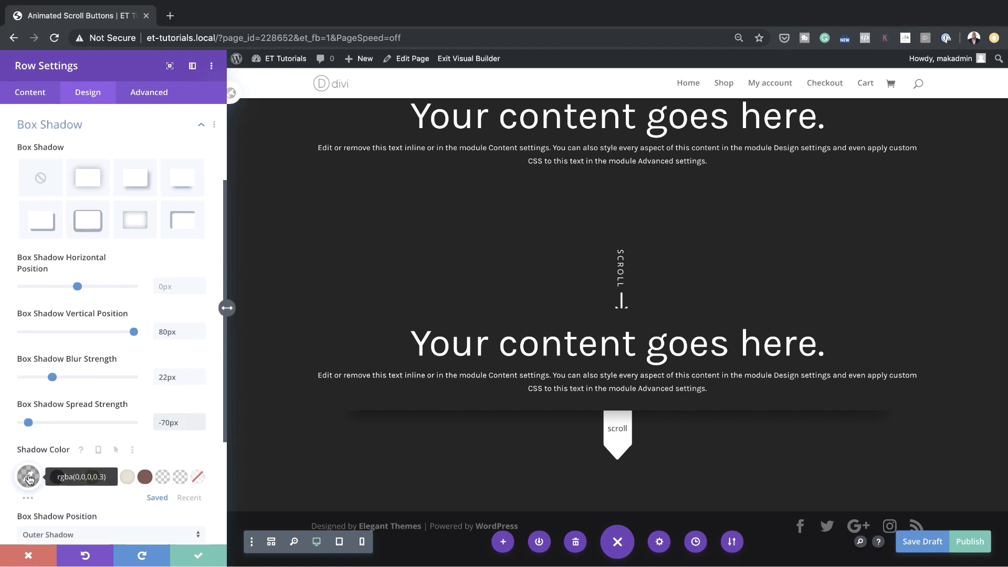
pyautogui.scroll(-4, 202, 467)
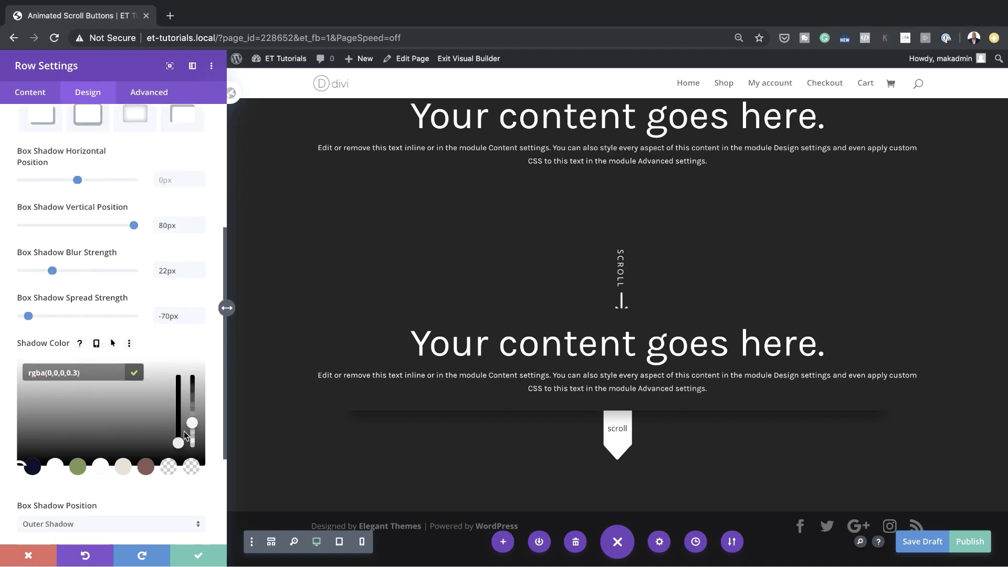
pyautogui.moveTo(195, 424); pyautogui.dragTo(202, 375)
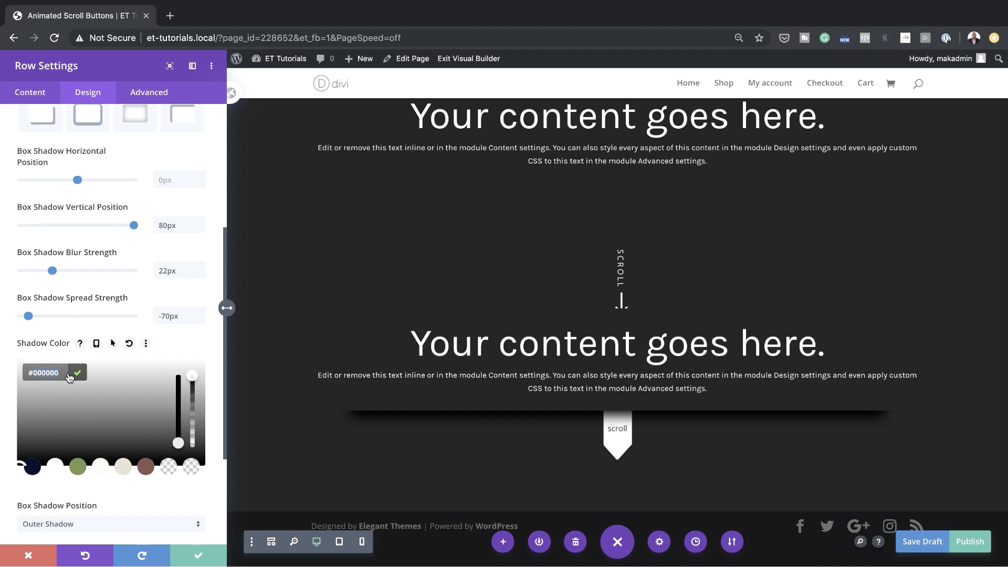
pyautogui.write('#222222')
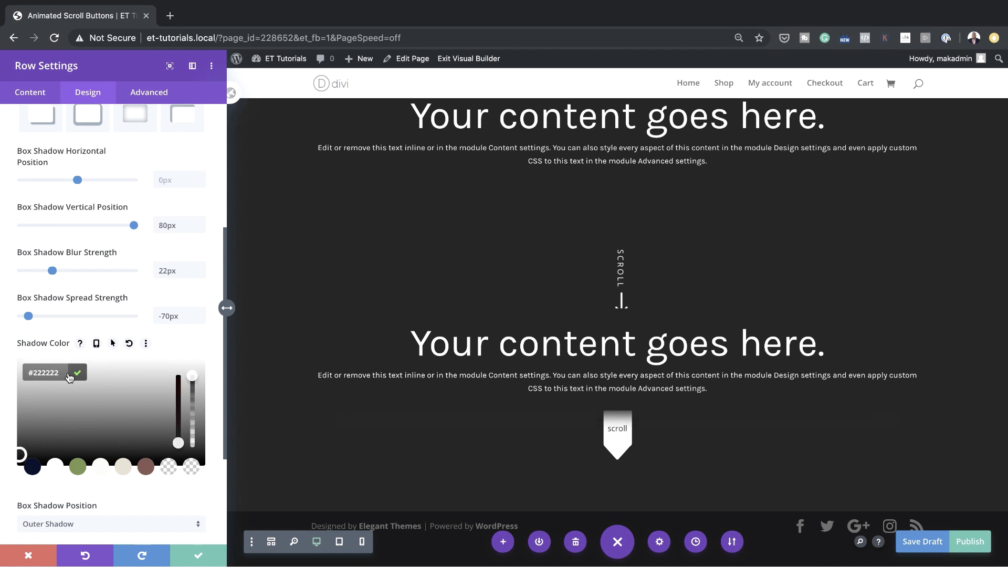
pyautogui.press('Escape')
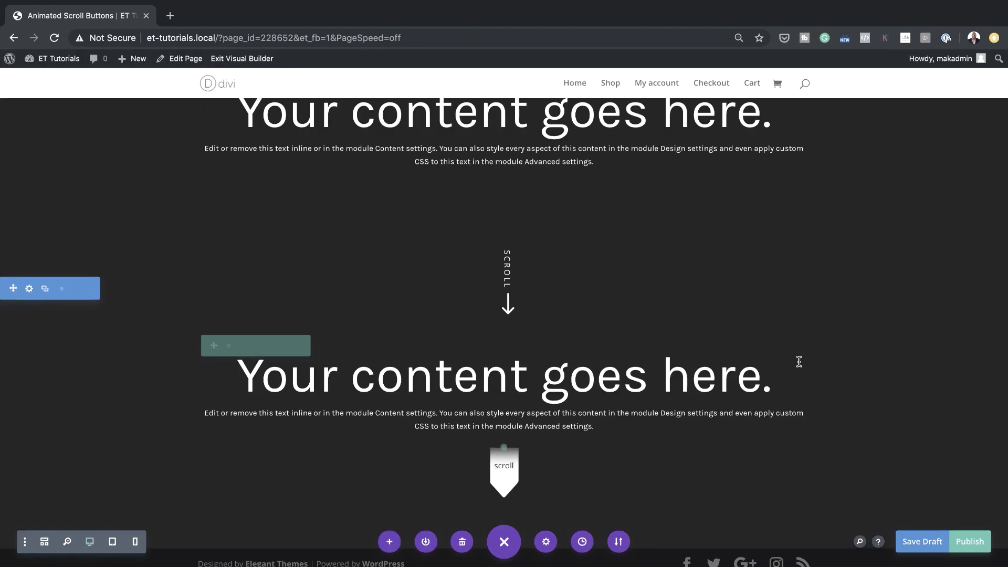
# Duplicate the section containing the white arrow-shaped scroll button.
pyautogui.scroll(-2, 821, 355)
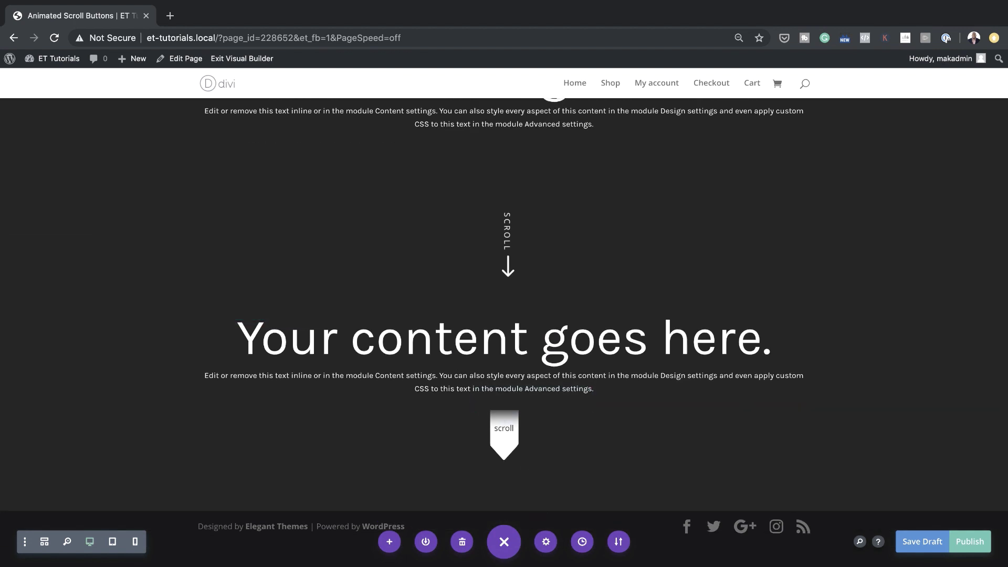
pyautogui.moveTo(301, 413); pyautogui.dragTo(46, 254)
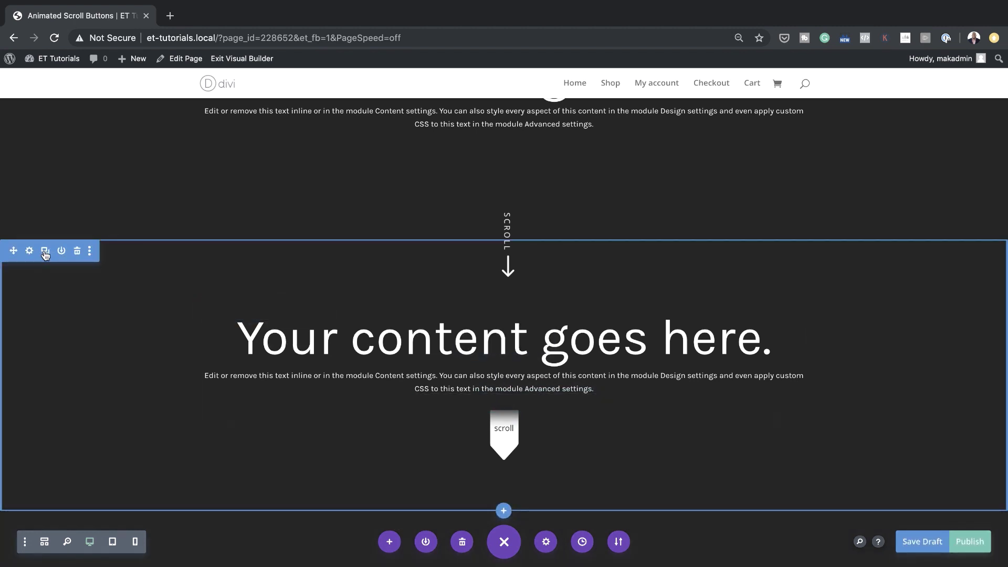
pyautogui.click(45, 253)
pyautogui.scroll(-5, 290, 441)
pyautogui.scroll(-1, 291, 444)
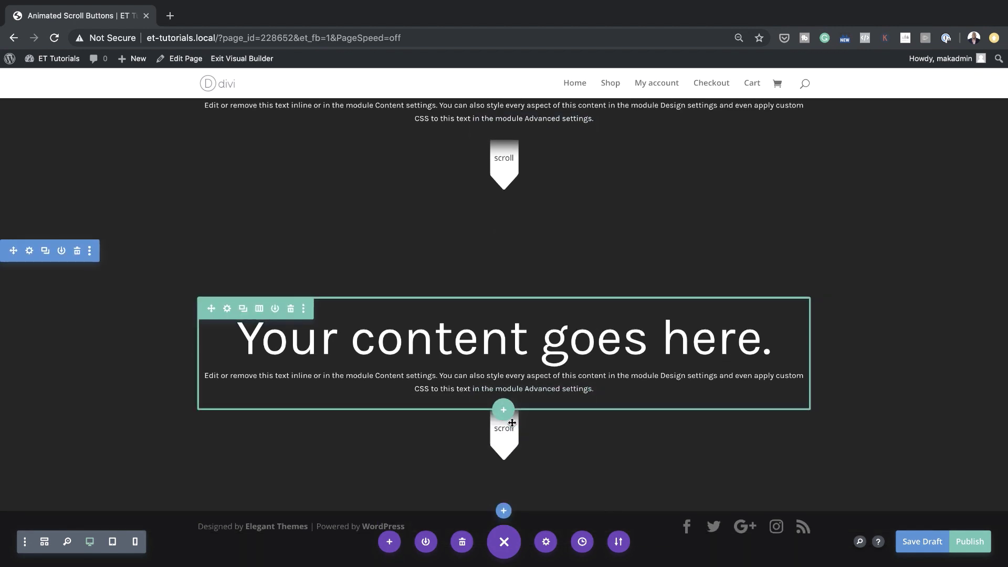
# In wireframe view, delete the row with the Text and Blurb modules from the last section, and return to desktop view.
pyautogui.click(45, 544)
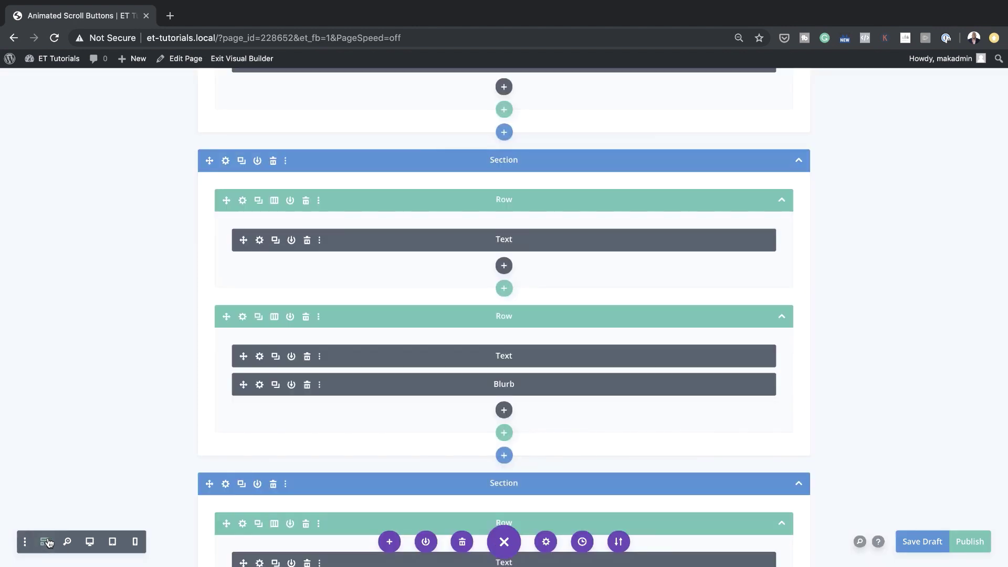
pyautogui.scroll(-5, 418, 441)
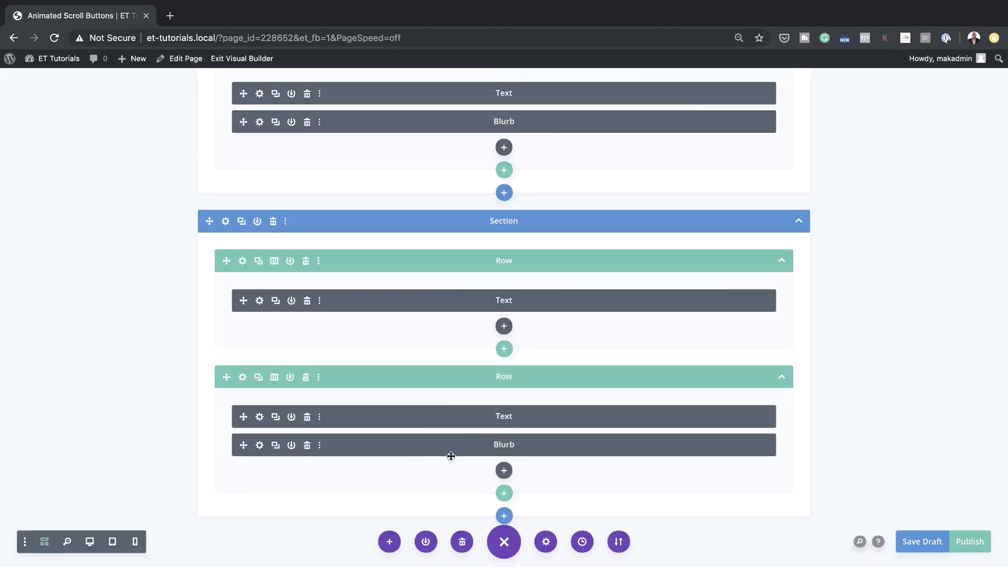
pyautogui.click(307, 377)
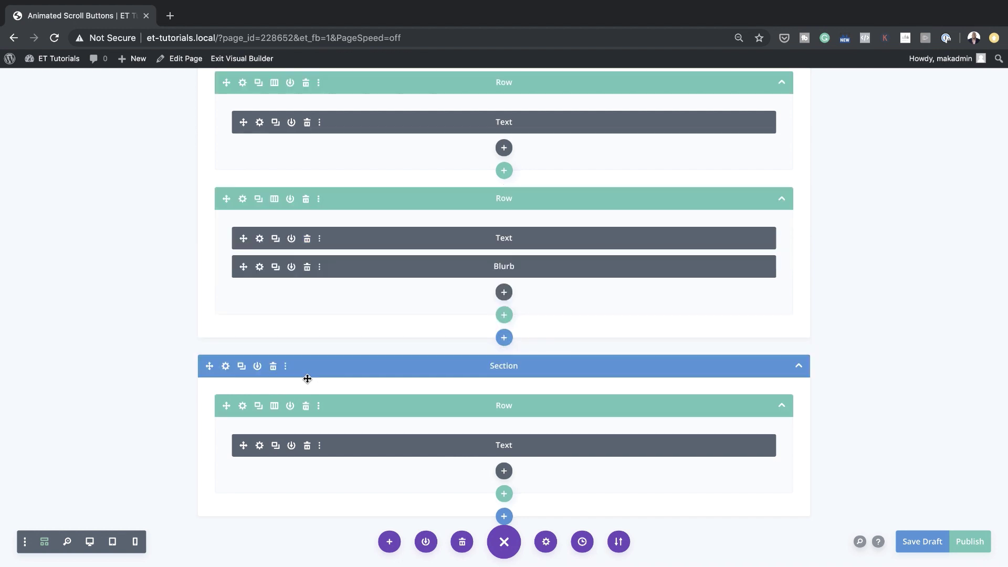
pyautogui.click(90, 541)
# Insert a single-column row with a Blurb module below the heading row of the last section.
pyautogui.scroll(-1, 798, 480)
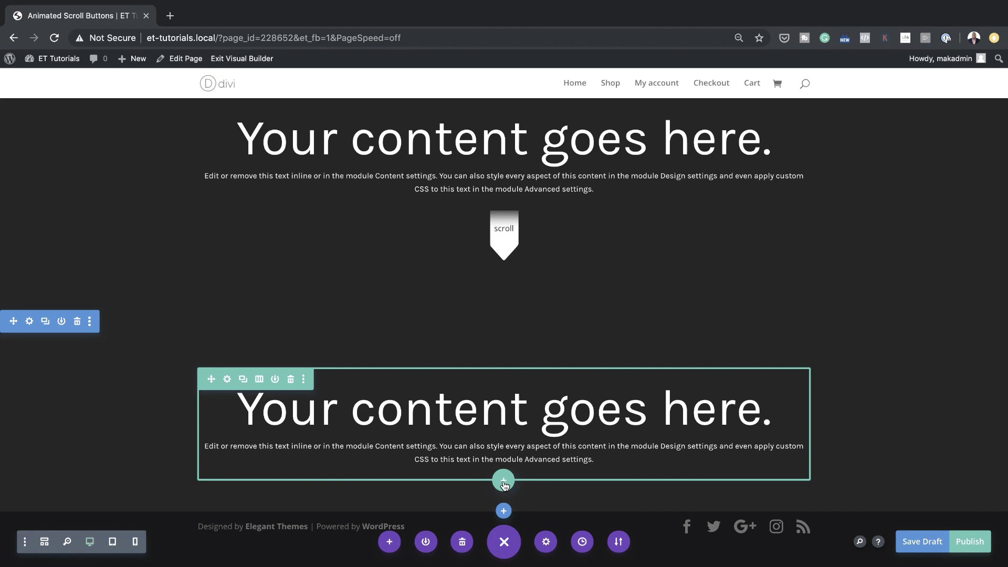
pyautogui.click(503, 481)
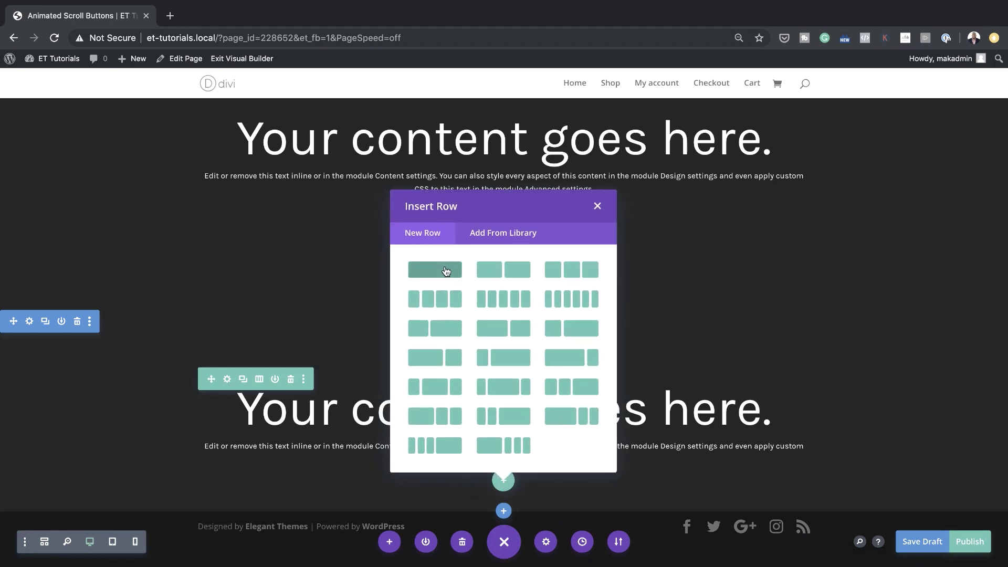
pyautogui.click(446, 271)
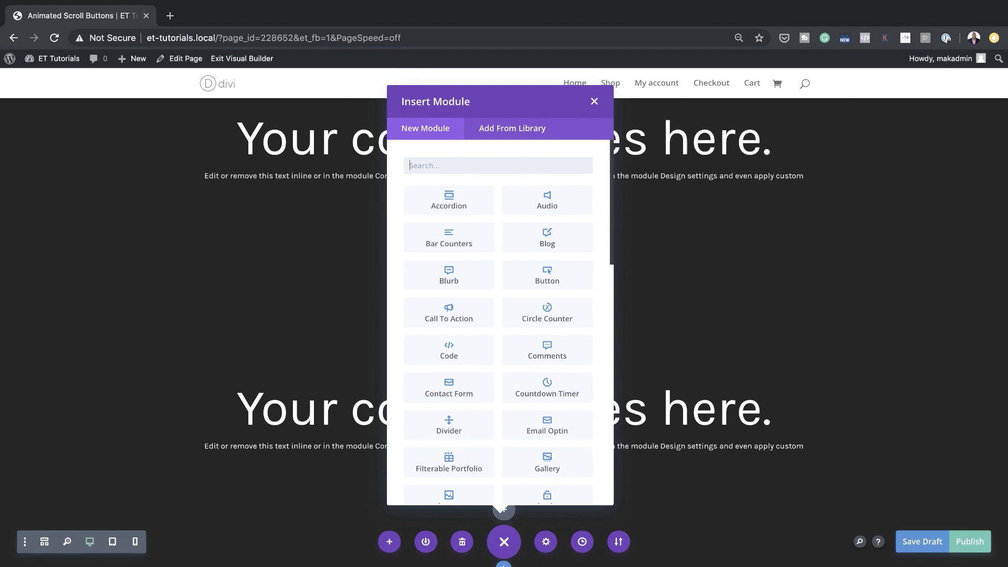
pyautogui.click(455, 274)
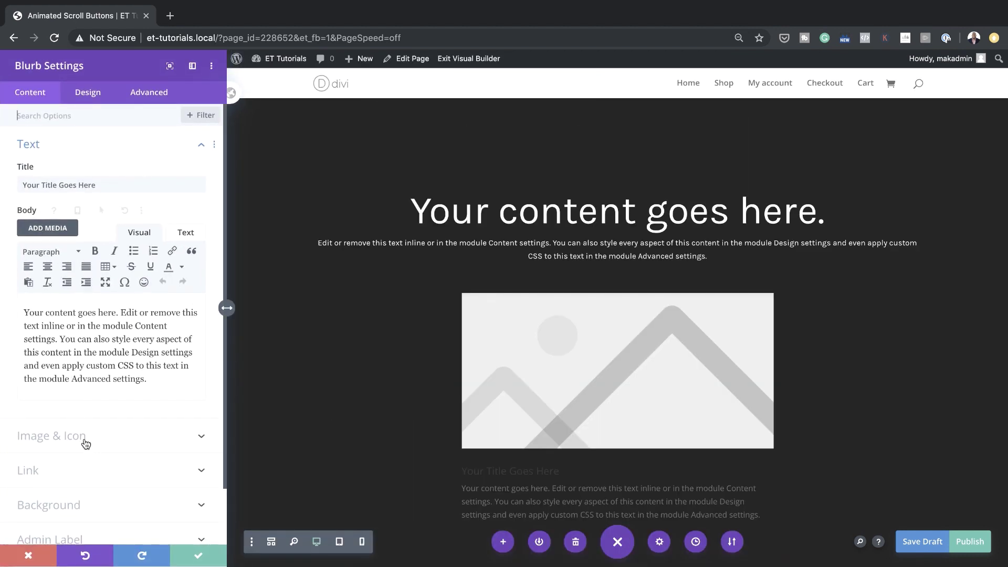
# Switch the blurb from an image to an icon and choose the empty circle outline icon.
pyautogui.click(81, 437)
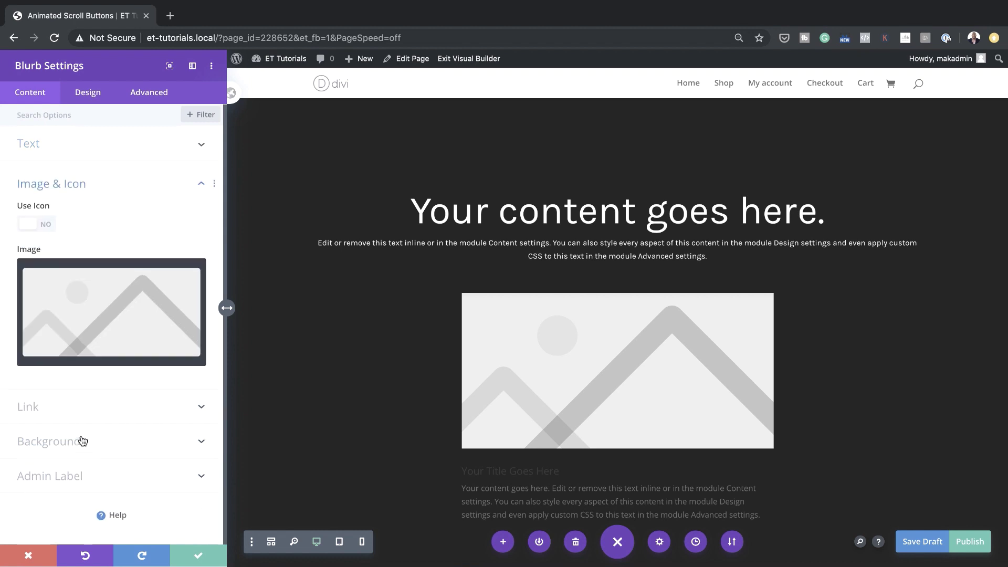
pyautogui.click(47, 225)
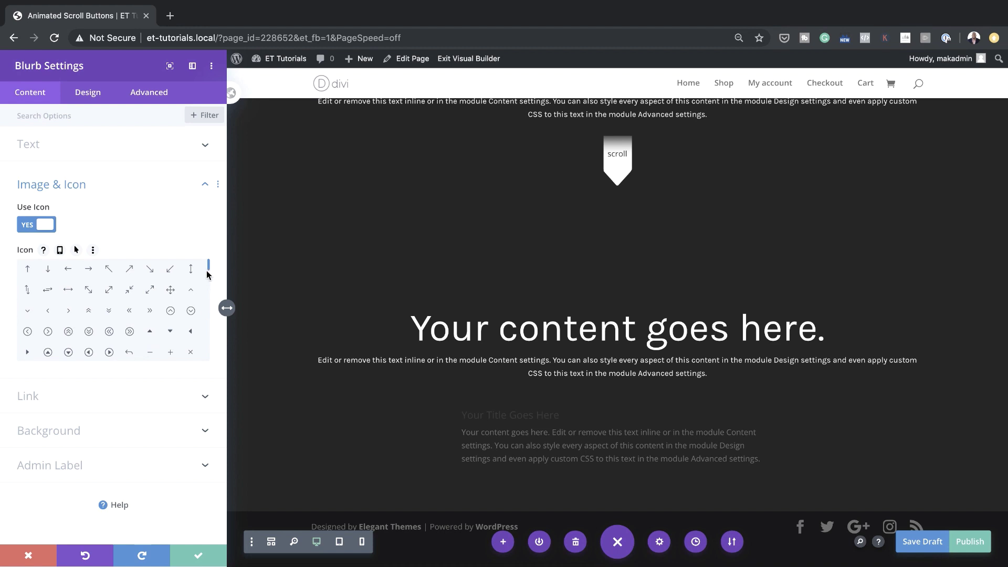
pyautogui.scroll(-3, 208, 270)
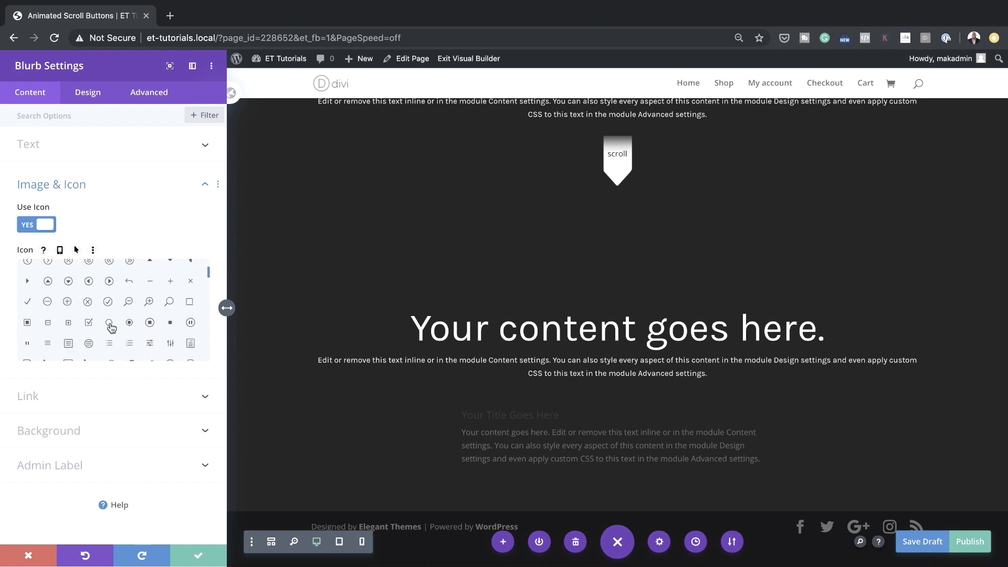
pyautogui.click(110, 323)
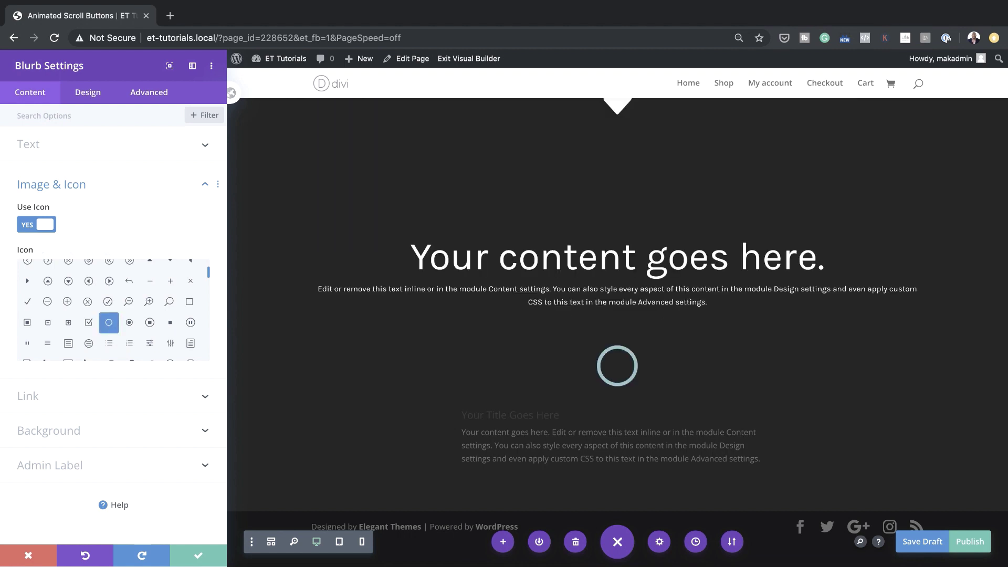
# Color the blurb's circle icon white and enable a custom icon font size of 15px.
pyautogui.click(94, 98)
pyautogui.click(79, 150)
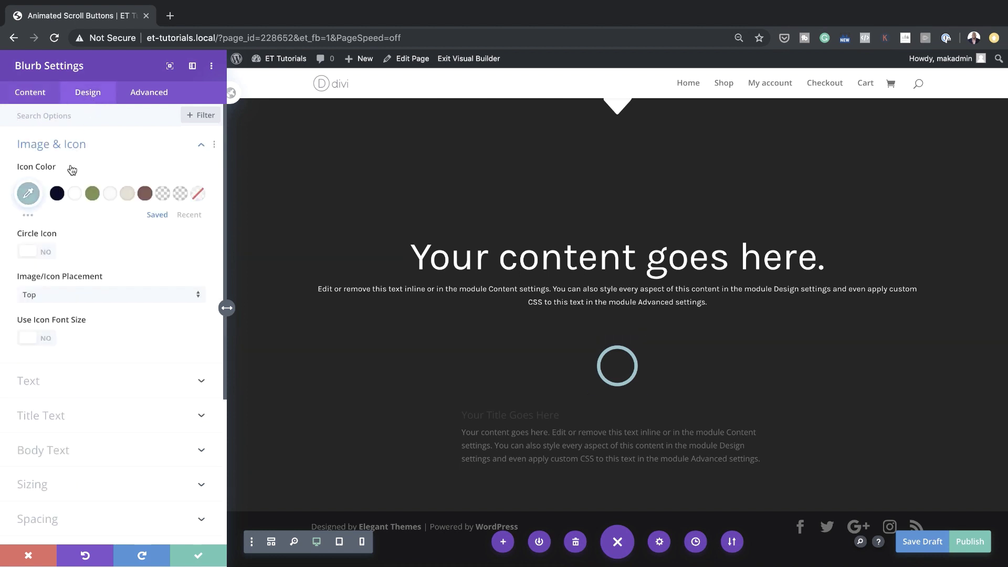
pyautogui.click(76, 197)
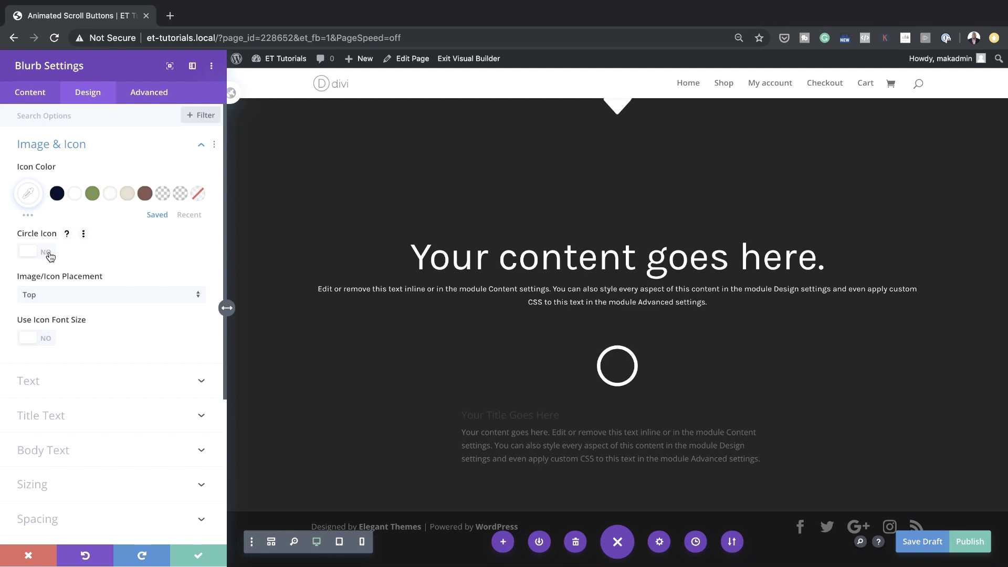
pyautogui.click(42, 339)
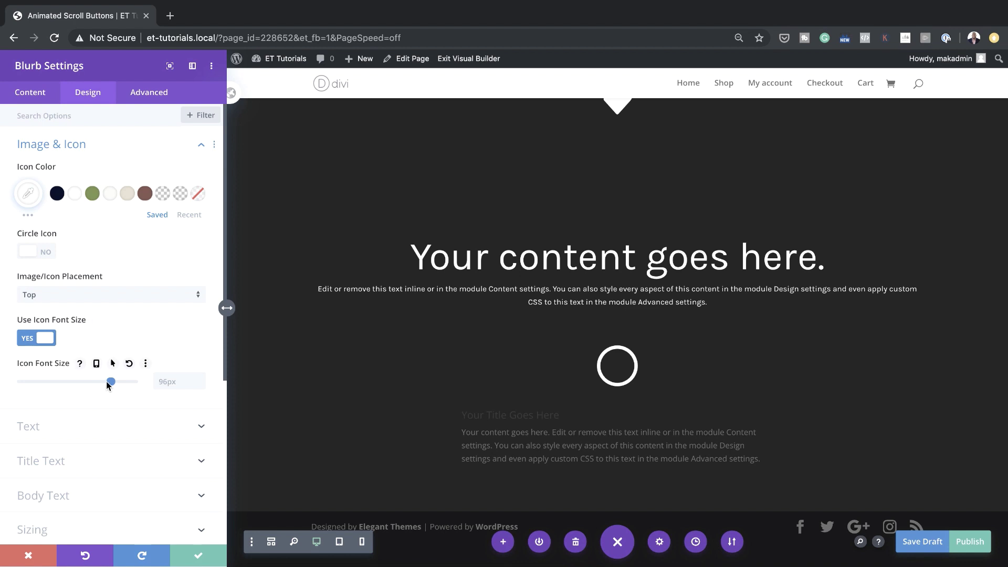
pyautogui.click(179, 379)
pyautogui.write('15px')
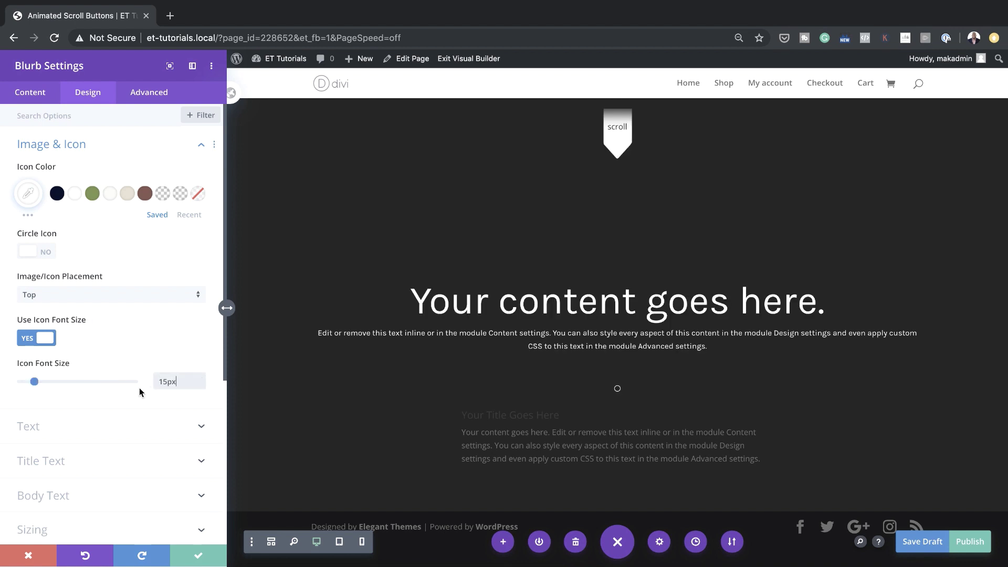
# Give the blurb a Slide animation with direction Down and a duration of 1200ms.
pyautogui.scroll(-5, 99, 404)
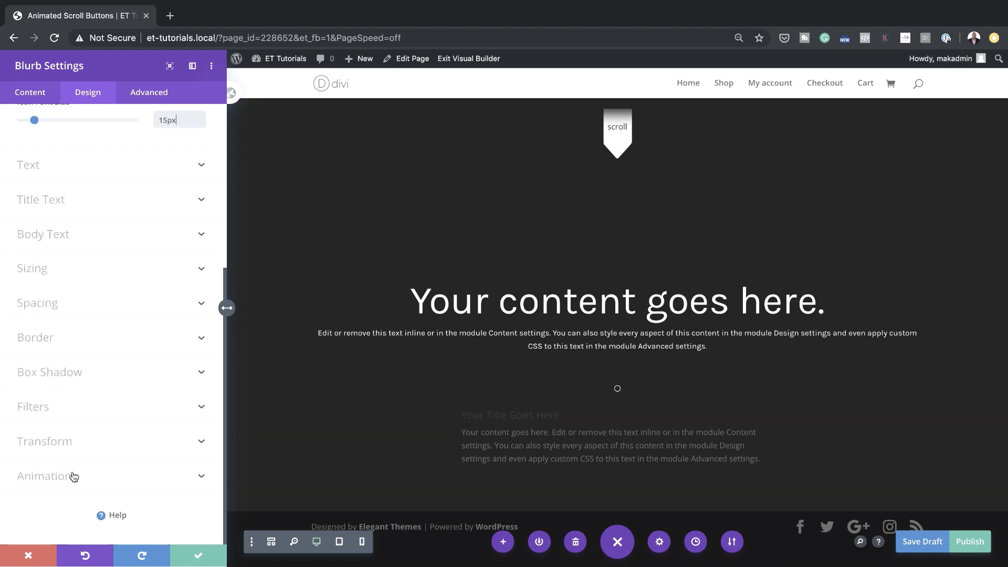
pyautogui.click(70, 478)
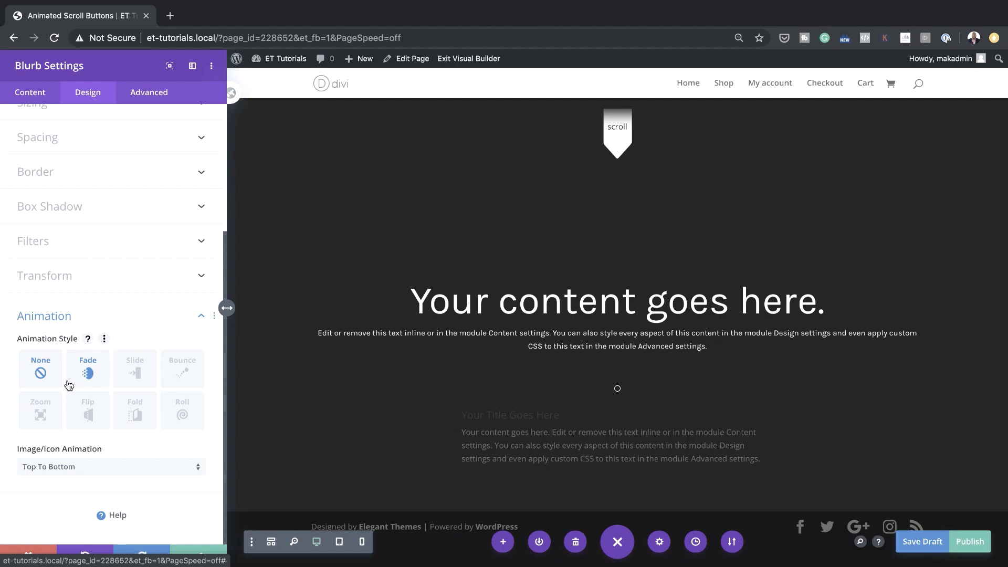
pyautogui.click(134, 374)
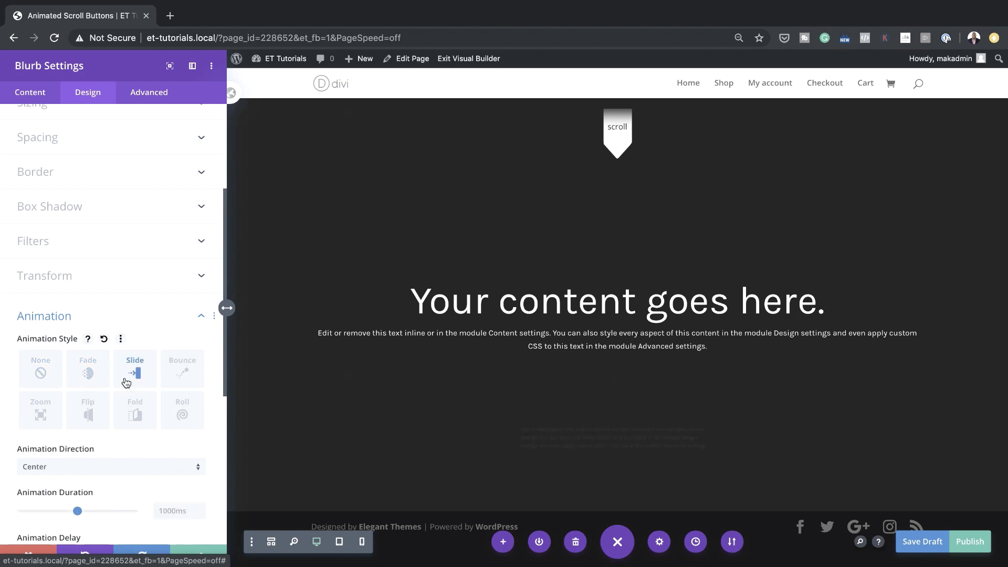
pyautogui.click(77, 466)
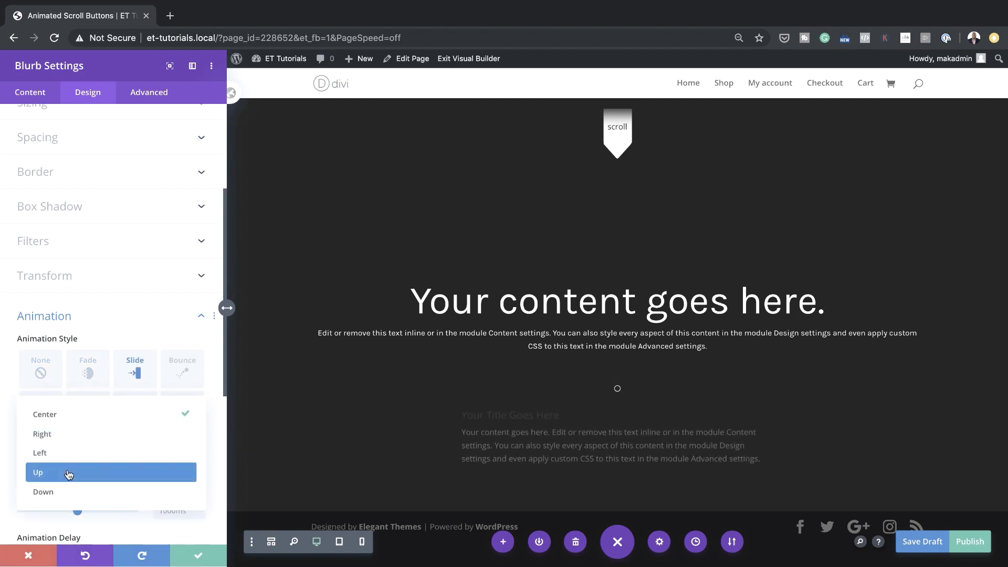
pyautogui.click(50, 492)
pyautogui.scroll(-5, 131, 367)
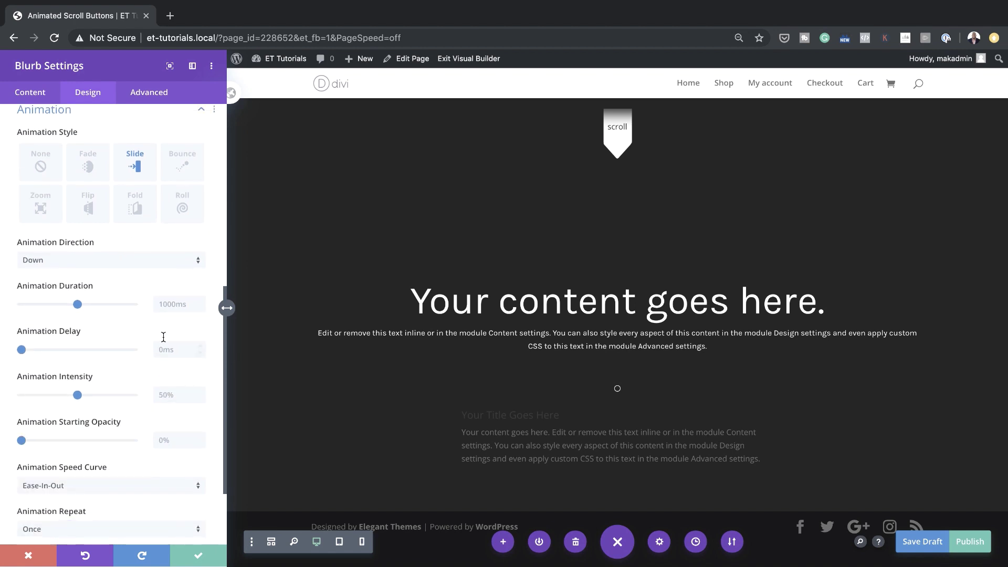
pyautogui.write('1200')
pyautogui.scroll(-1, 112, 401)
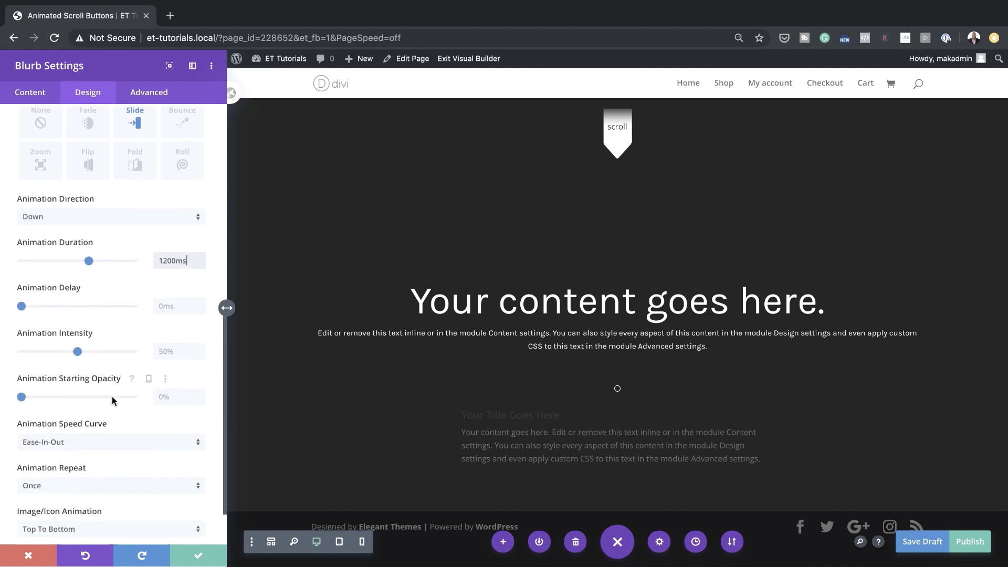
# Set the blurb's animation repeat to Loop and open the Image/Icon Animation choices.
pyautogui.click(81, 485)
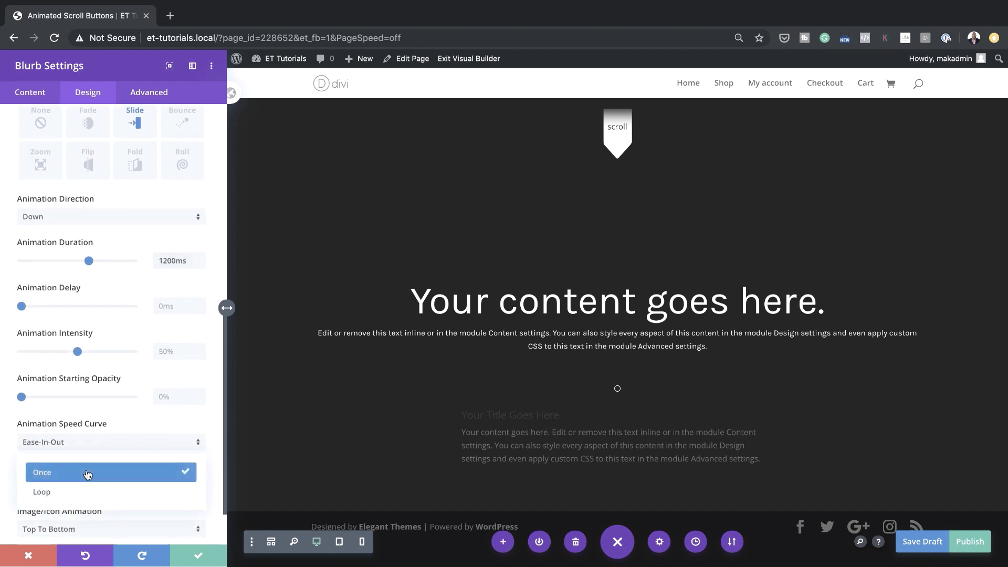
pyautogui.click(87, 475)
pyautogui.click(87, 485)
pyautogui.click(87, 496)
pyautogui.scroll(-2, 84, 472)
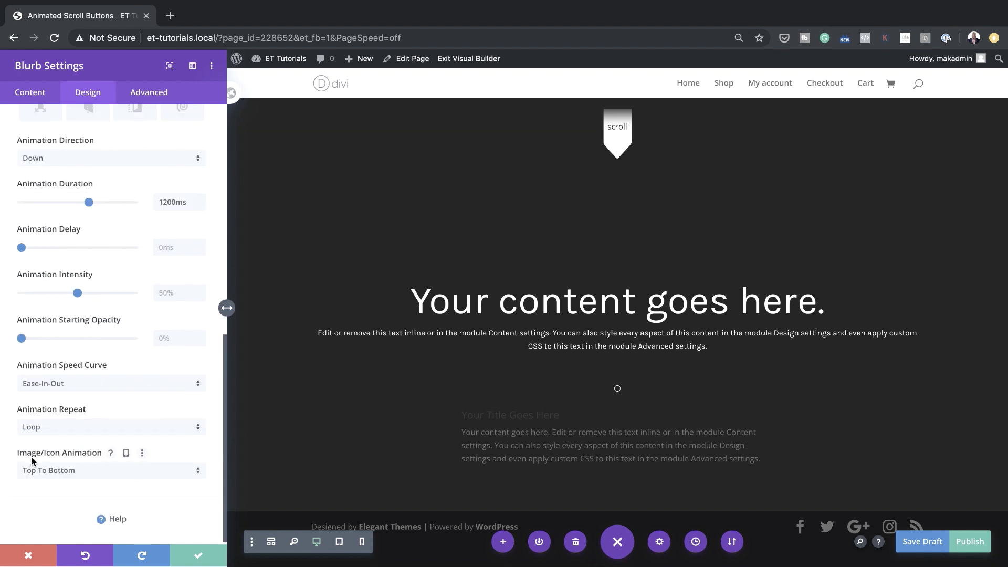
pyautogui.click(81, 472)
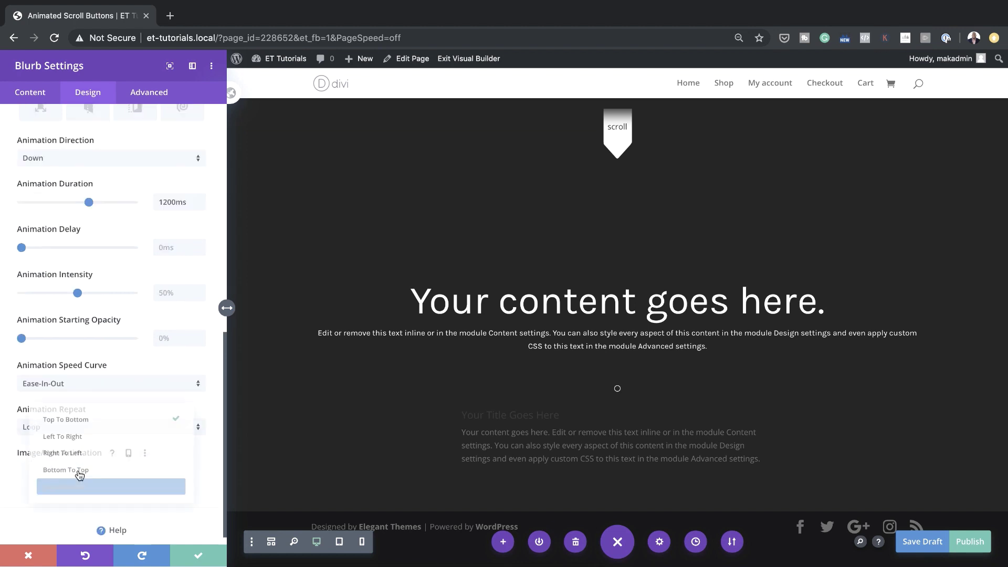
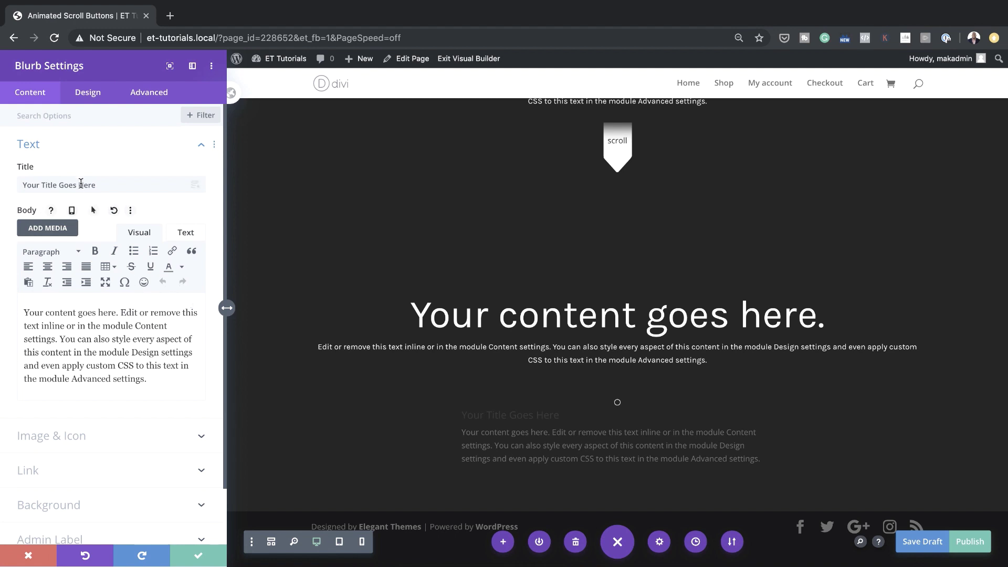
# Clear the blurb's placeholder title and body text, and save the module.
pyautogui.tripleClick(127, 185)
pyautogui.press('BackSpace')
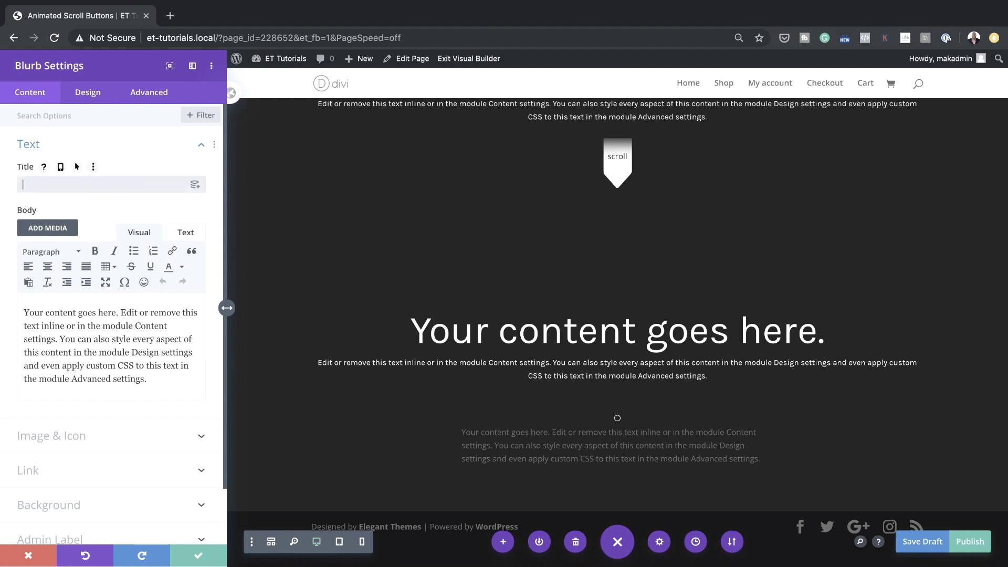
pyautogui.moveTo(155, 387); pyautogui.dragTo(11, 311)
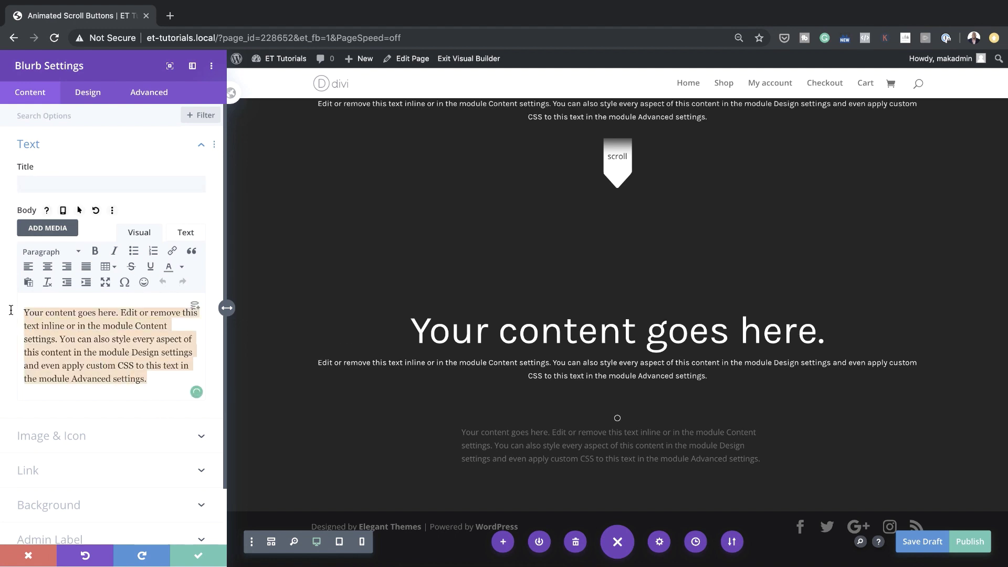
pyautogui.press('BackSpace')
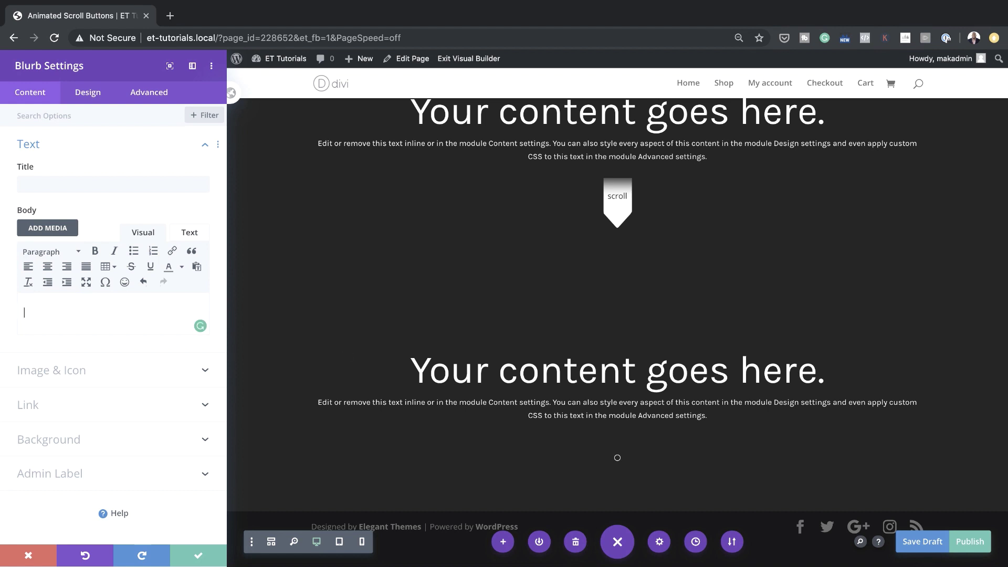
pyautogui.click(200, 555)
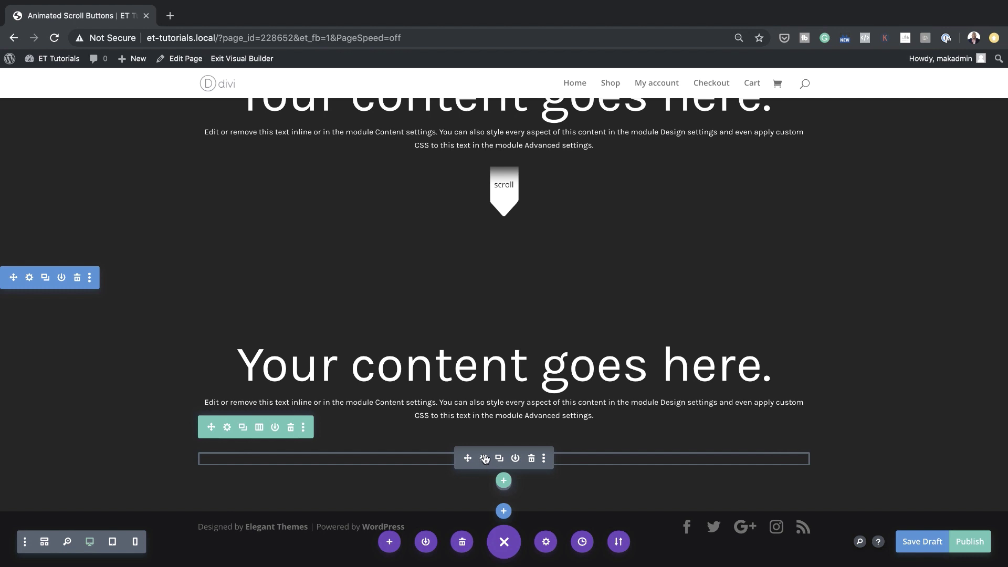
# Insert a Text module below the circle icon blurb and replace its placeholder body with "scroll".
pyautogui.hotkey('ctrl', 'space')
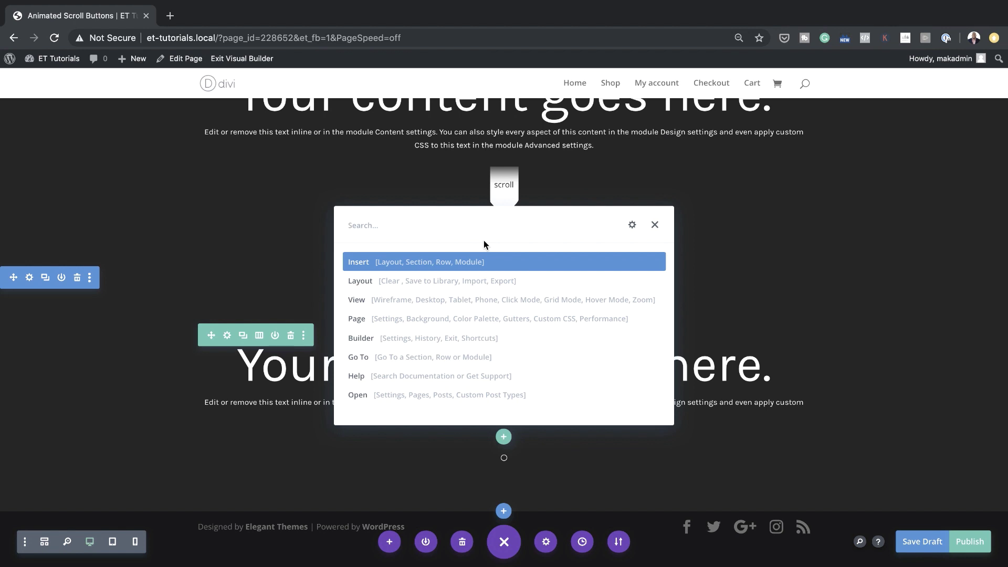
pyautogui.write('text')
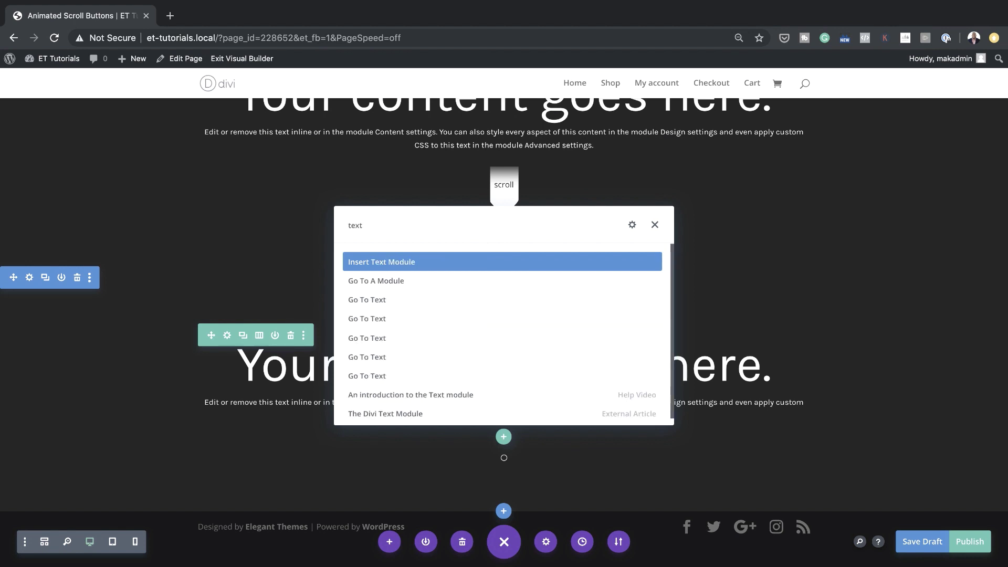
pyautogui.click(413, 264)
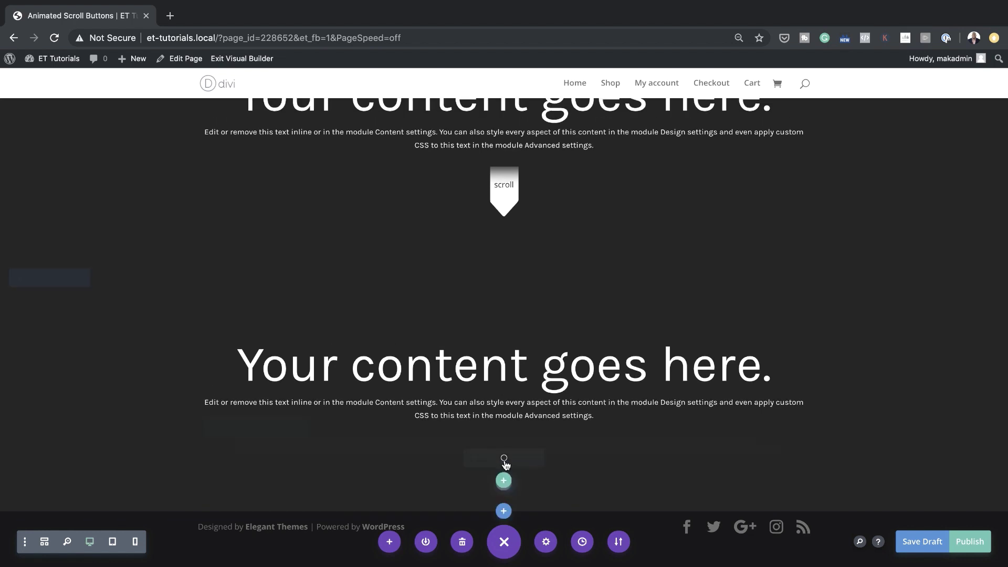
pyautogui.moveTo(134, 341); pyautogui.dragTo(24, 261)
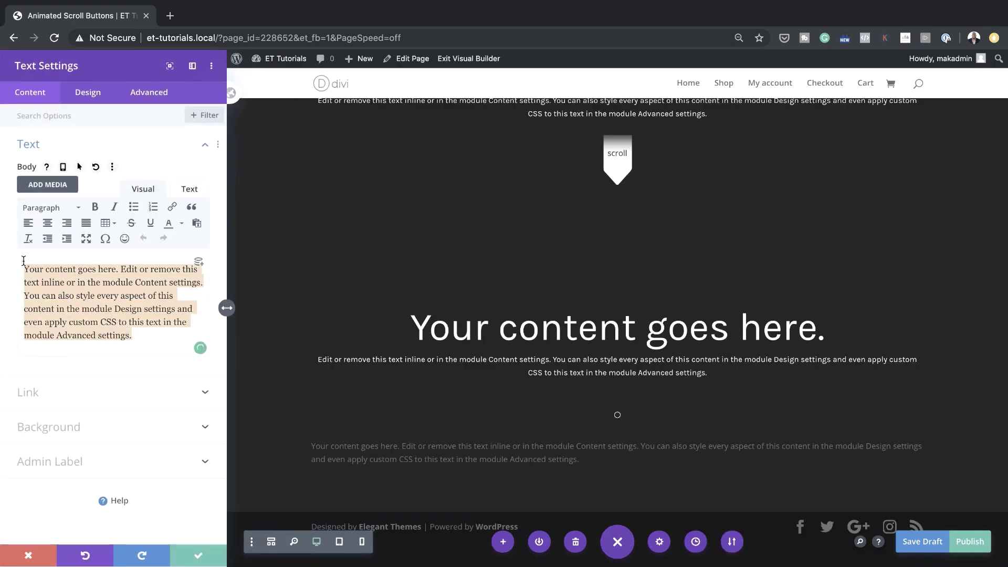
pyautogui.write('scroll')
# Set the "scroll" text color to white #ffffff and center-align the text.
pyautogui.click(88, 93)
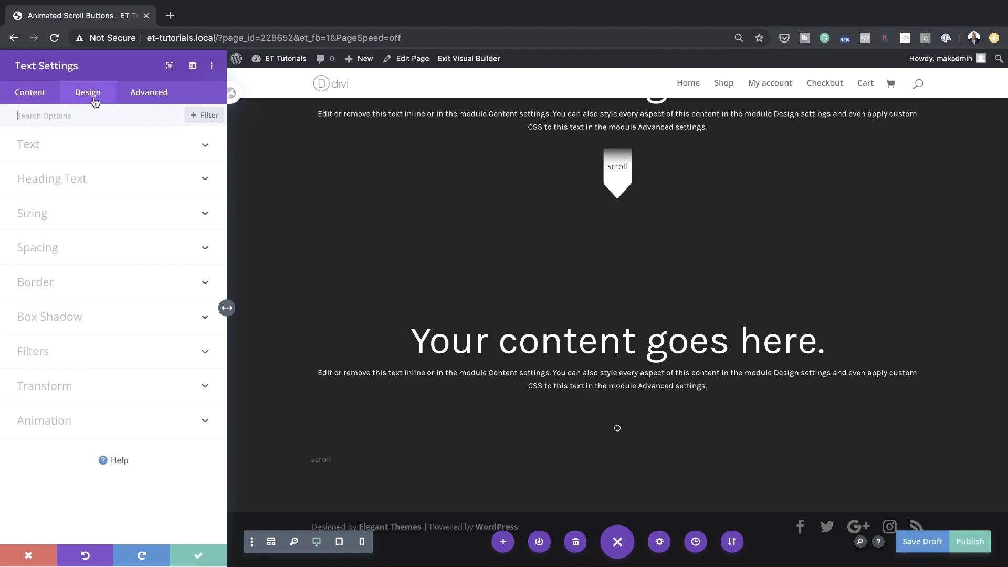
pyautogui.click(50, 151)
pyautogui.click(74, 362)
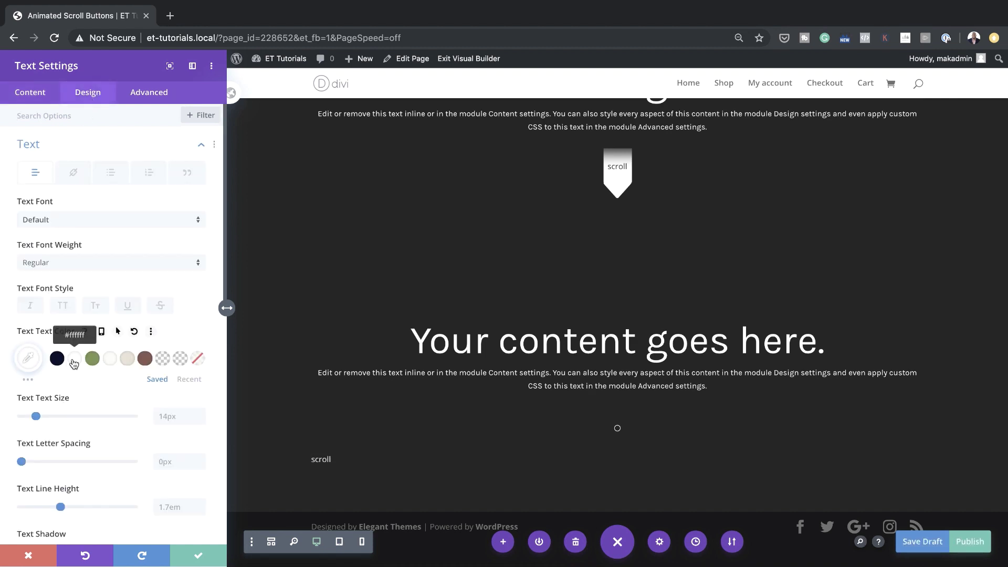
pyautogui.scroll(-4, 106, 427)
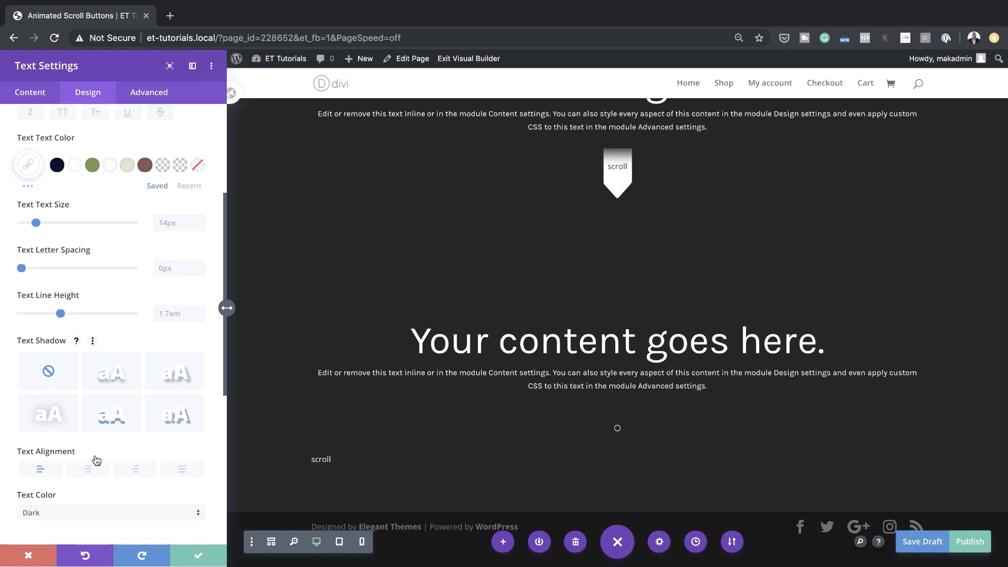
pyautogui.click(90, 471)
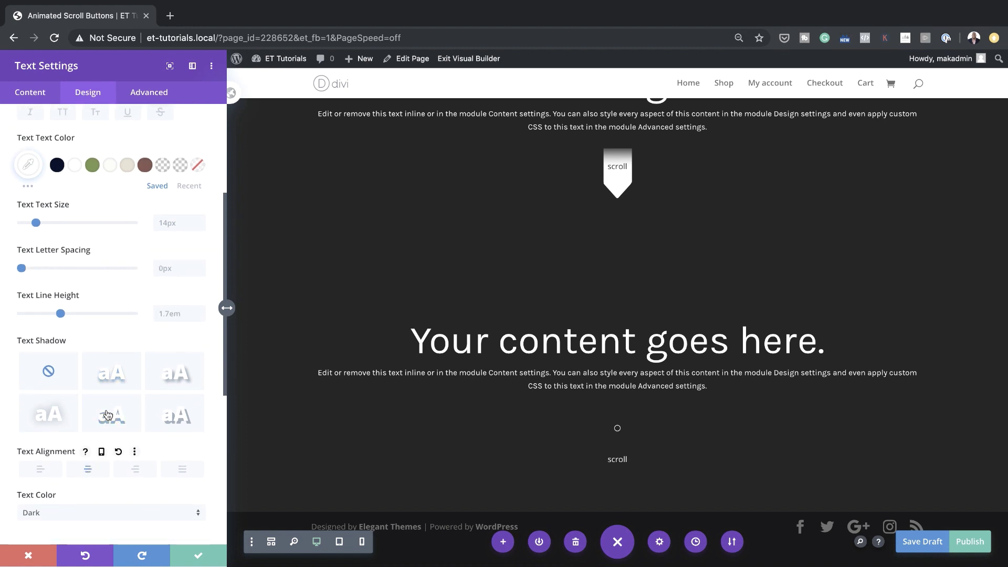
# Set the width of the "scroll" Text module to 90px.
pyautogui.scroll(-5, 111, 284)
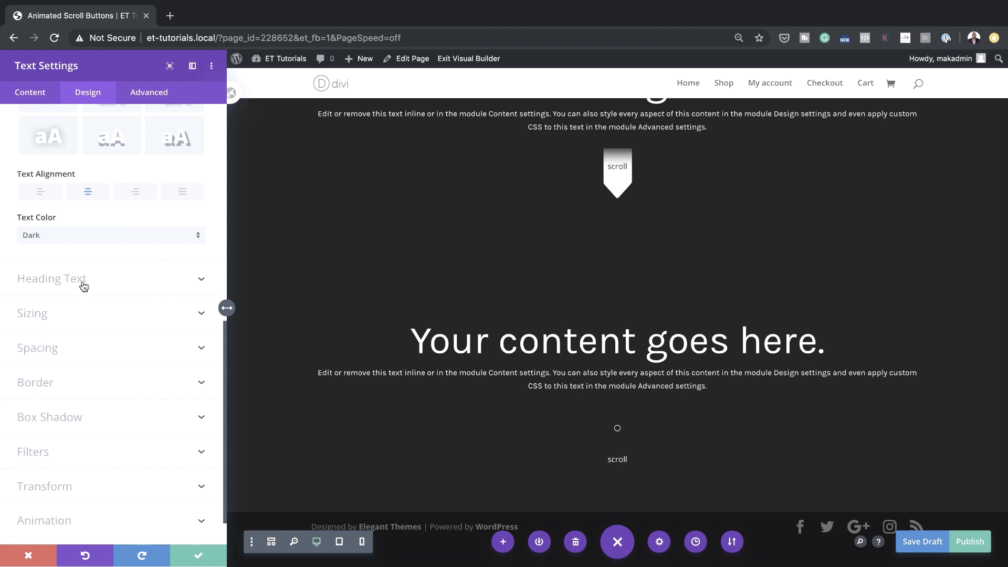
pyautogui.click(50, 315)
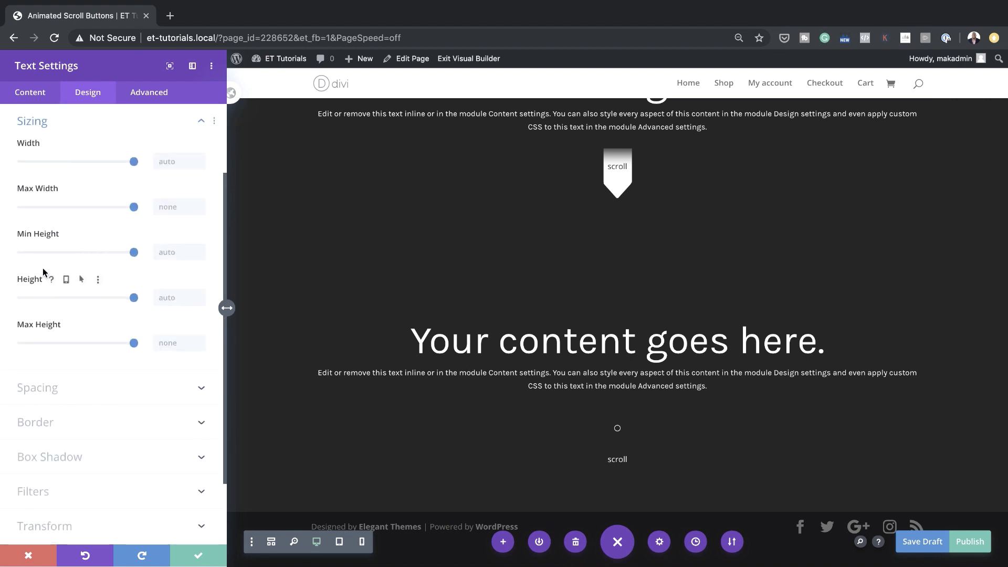
pyautogui.click(175, 162)
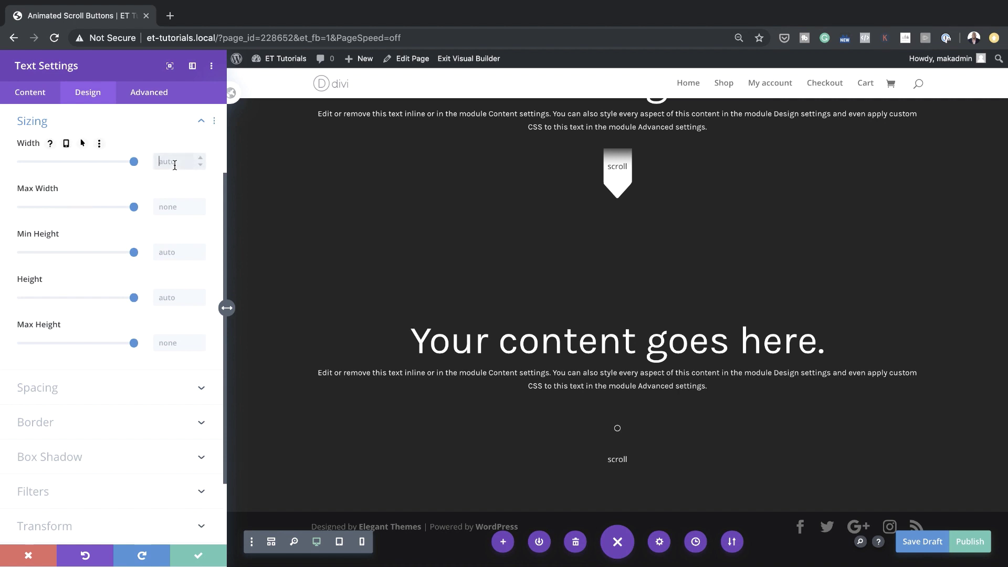
pyautogui.write('90px')
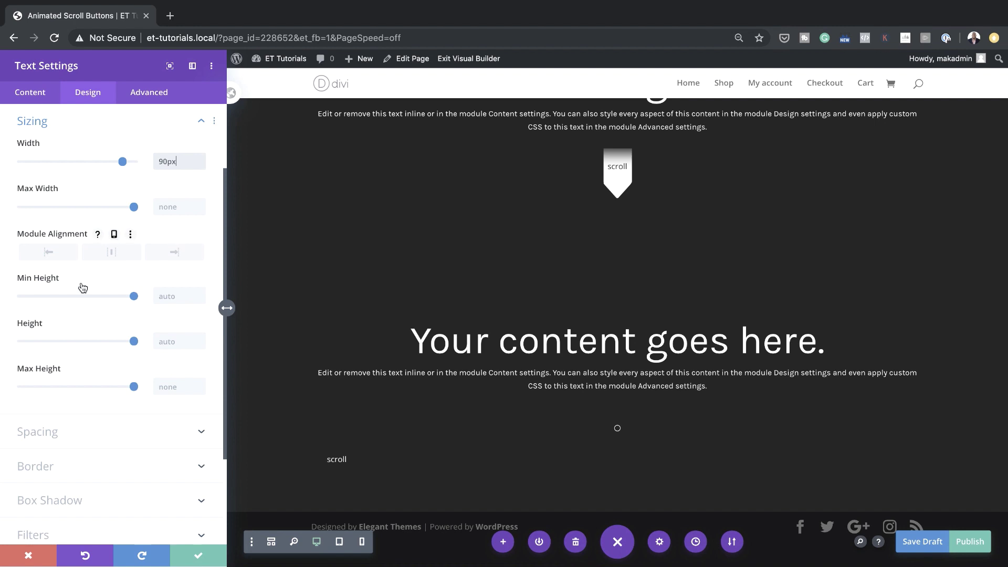
# Set the "scroll" Text module's top margin to 10px and bottom margin to -30px.
pyautogui.click(90, 439)
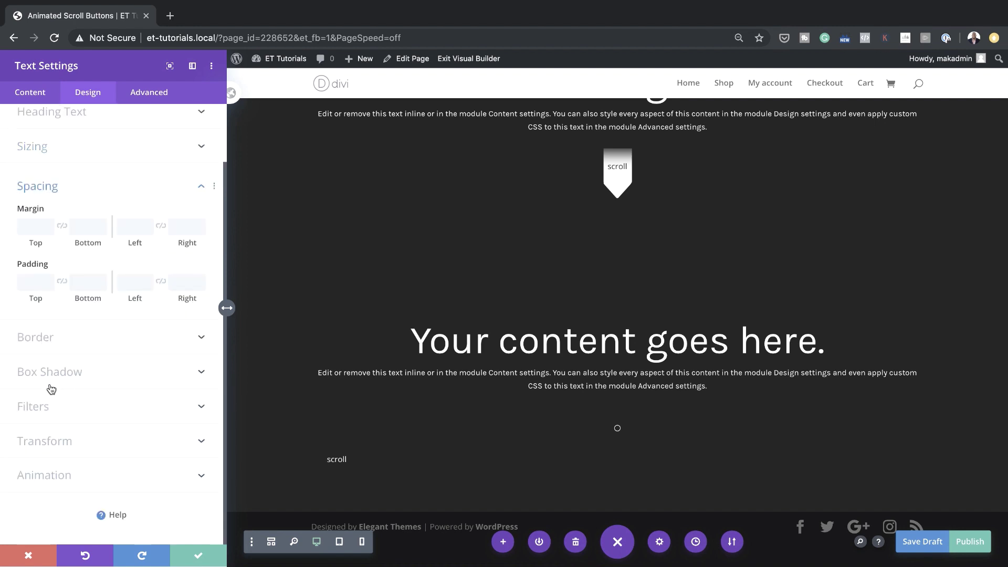
pyautogui.click(27, 231)
pyautogui.click(84, 225)
pyautogui.write('-30px')
# Center the alignment of the "scroll" Text module within its row.
pyautogui.scroll(3, 84, 225)
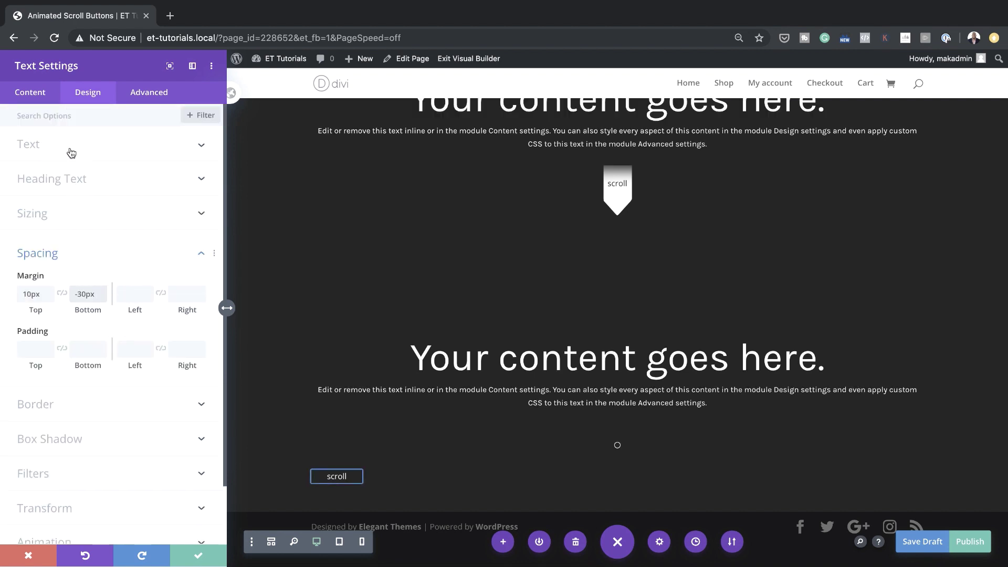
pyautogui.click(74, 211)
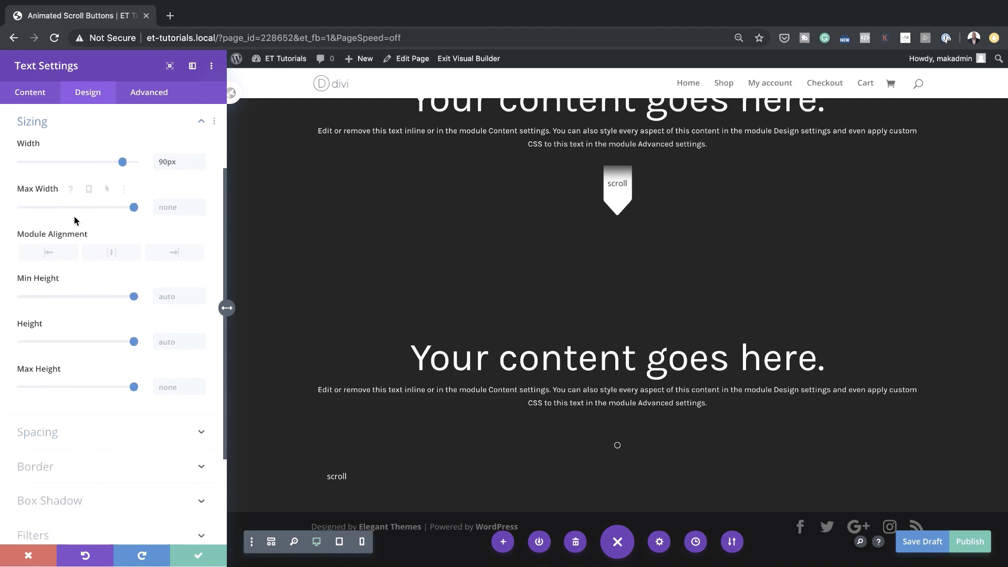
pyautogui.click(112, 254)
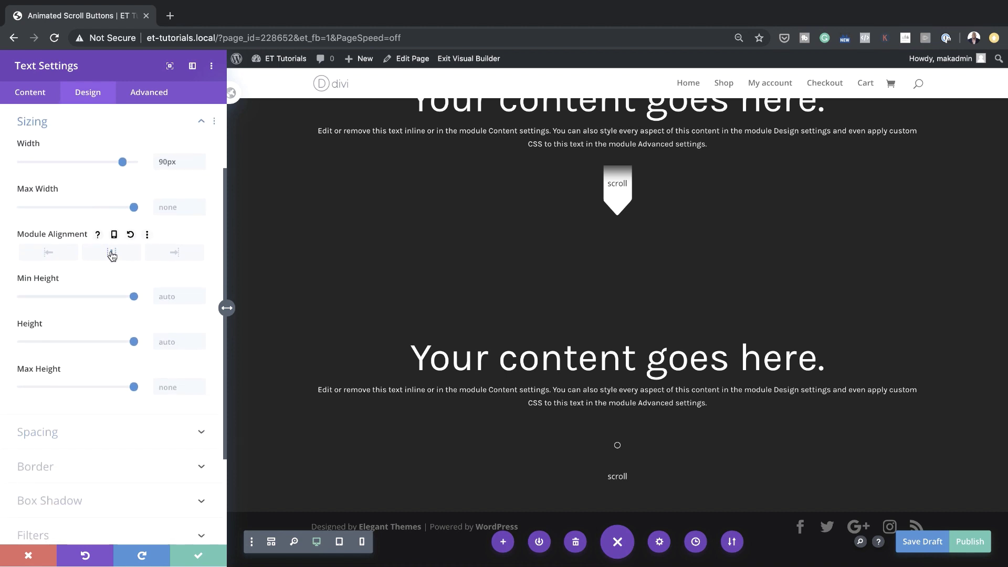
# Clear the Text module's bottom margin, set its left margin to -30px instead, and save the module.
pyautogui.scroll(-2, 58, 367)
pyautogui.click(58, 387)
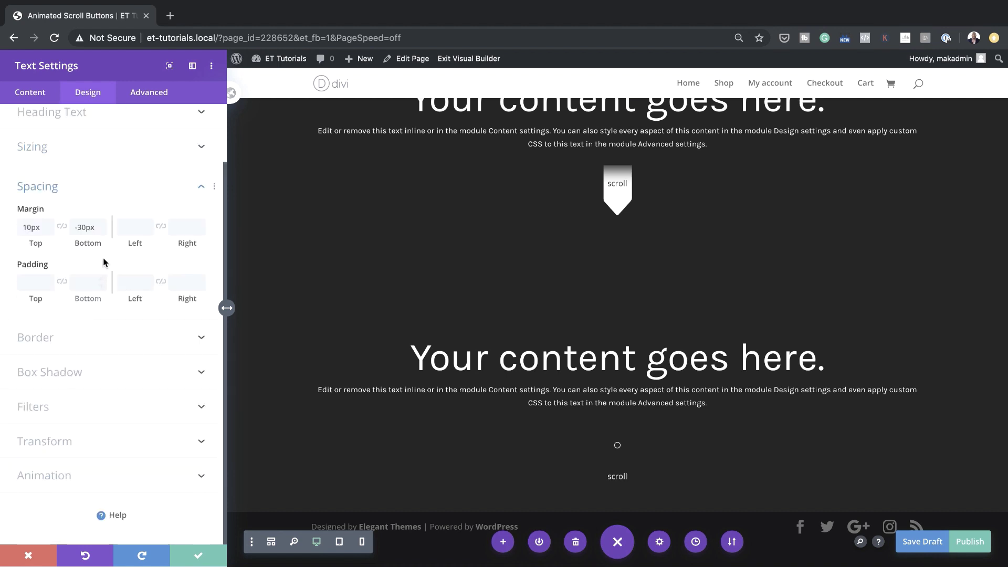
pyautogui.tripleClick(76, 227)
pyautogui.press('BackSpace')
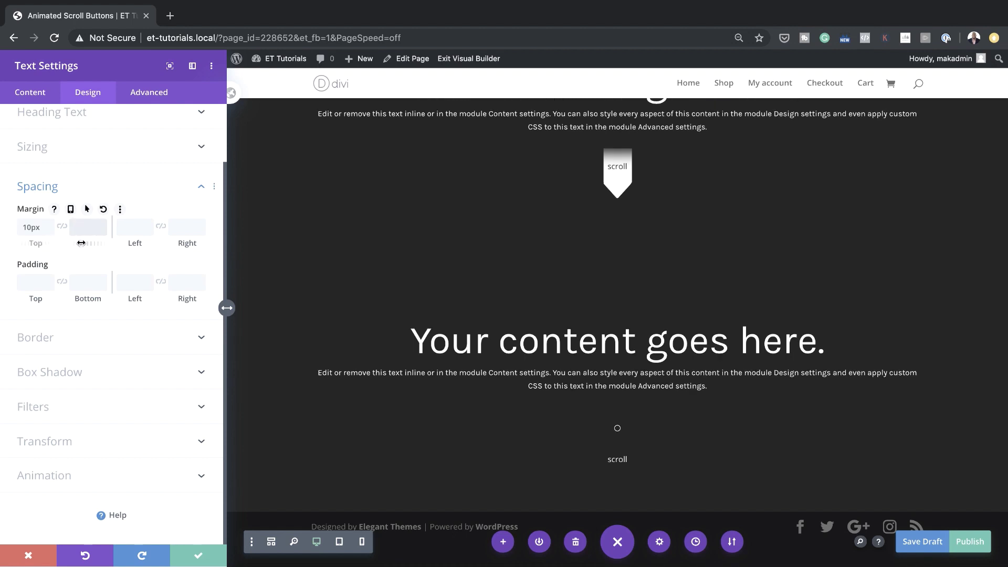
pyautogui.press('Tab')
pyautogui.write('-30px')
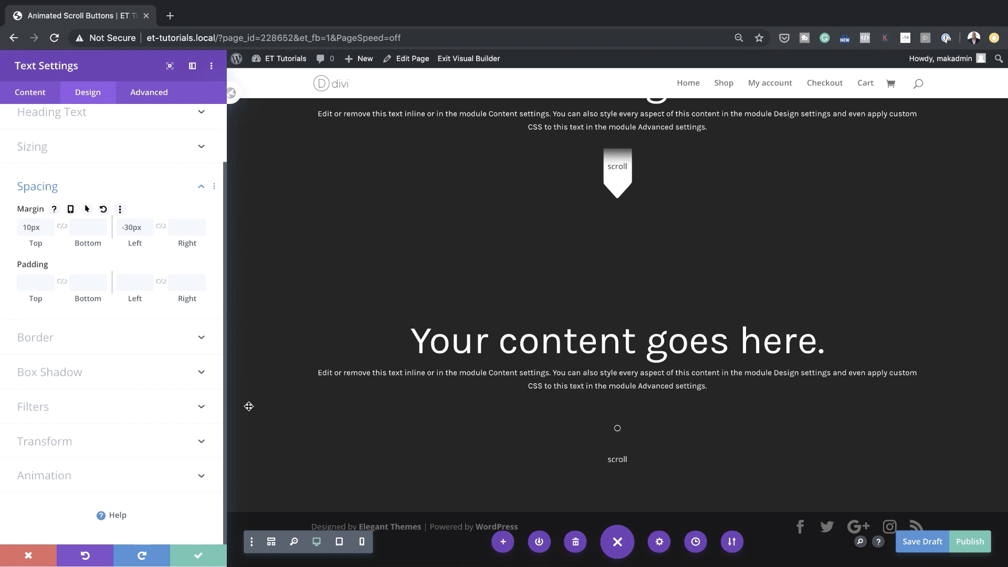
pyautogui.click(200, 560)
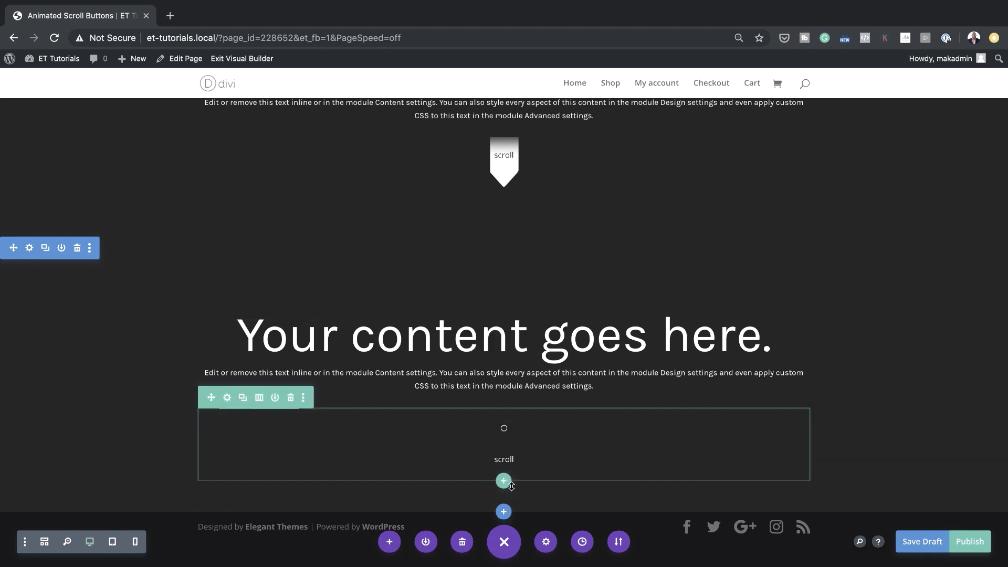
# Set the row holding the circle blurb and "scroll" text in the last section to 30px wide and 60px high.
pyautogui.click(46, 542)
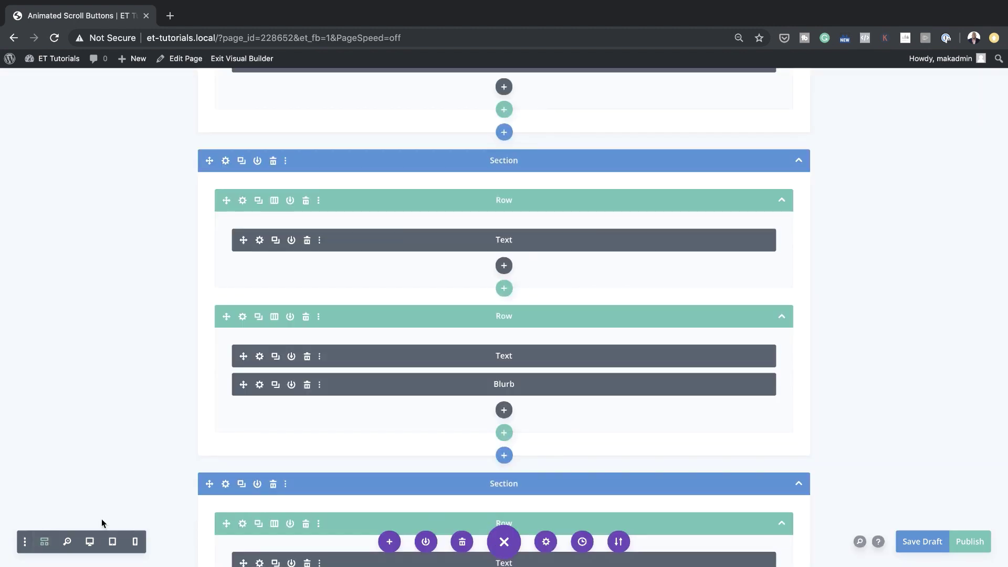
pyautogui.scroll(-5, 407, 450)
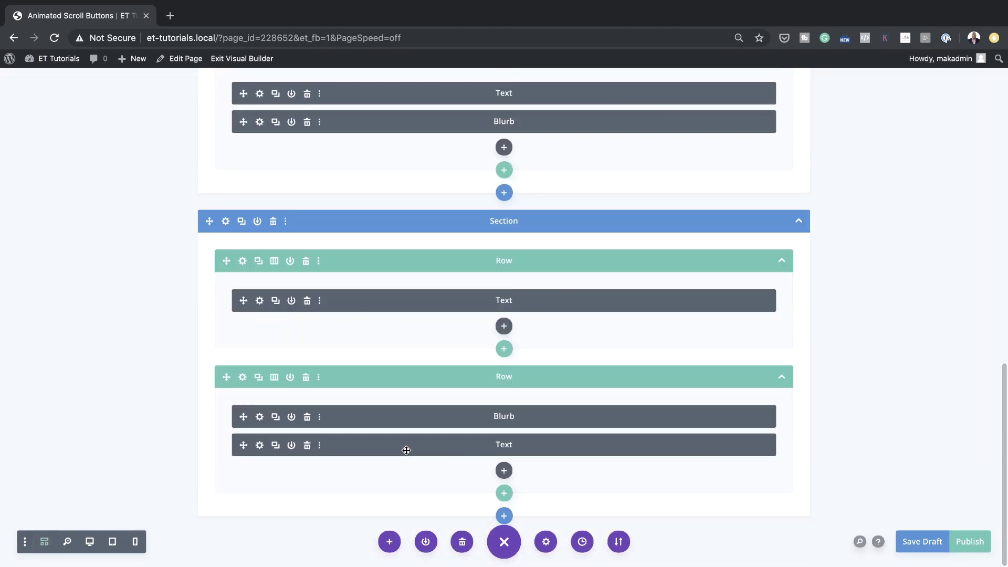
pyautogui.click(242, 377)
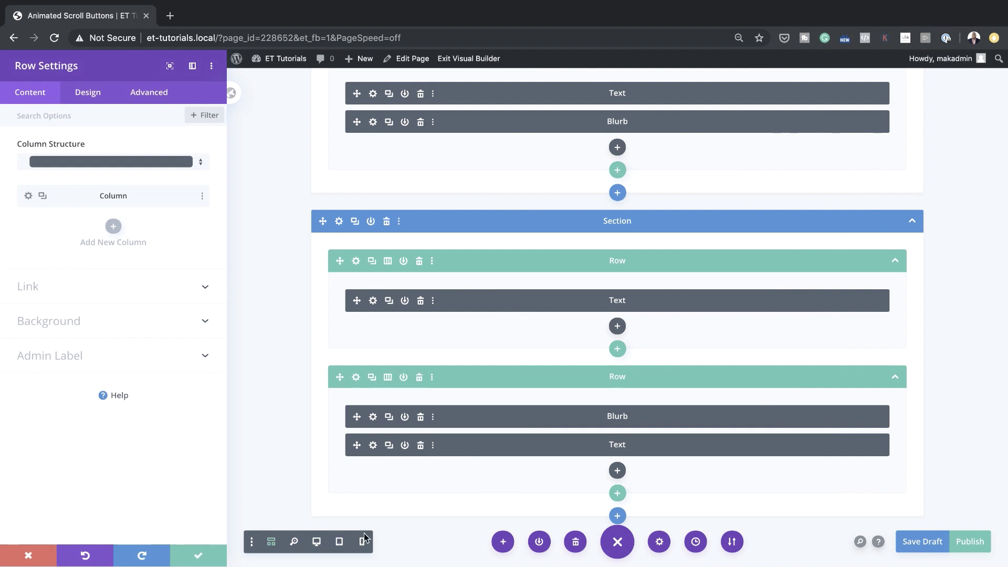
pyautogui.click(318, 539)
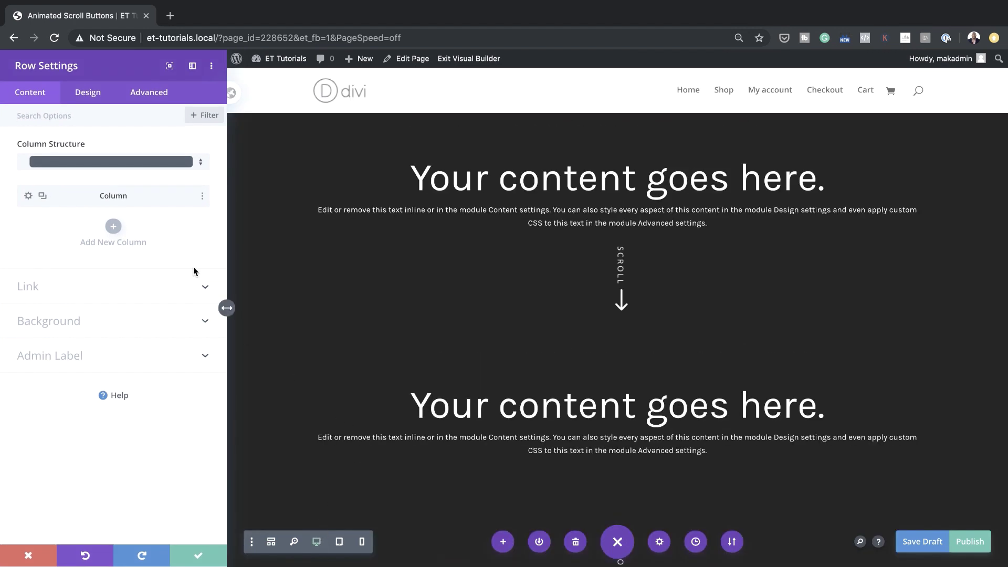
pyautogui.click(92, 94)
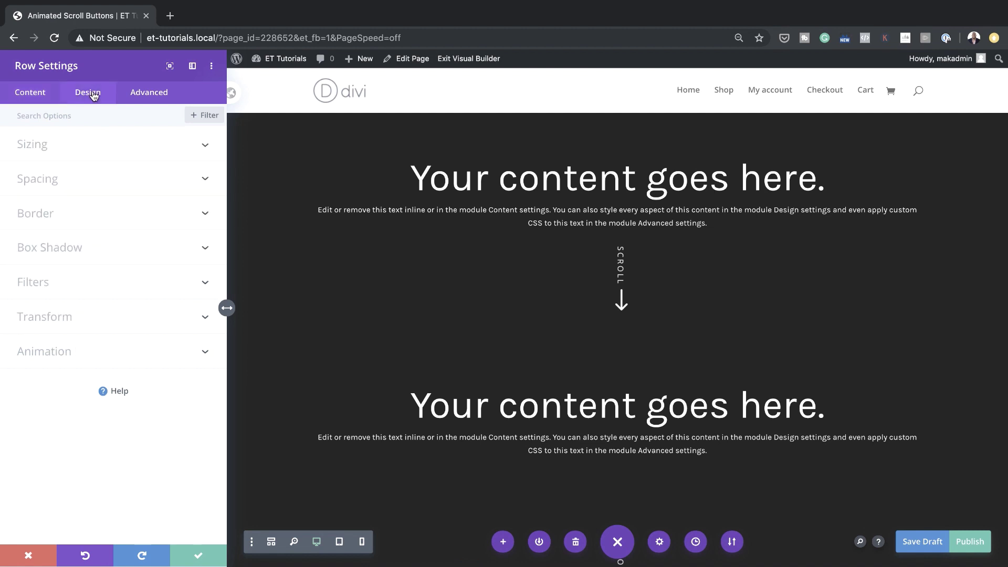
pyautogui.click(53, 147)
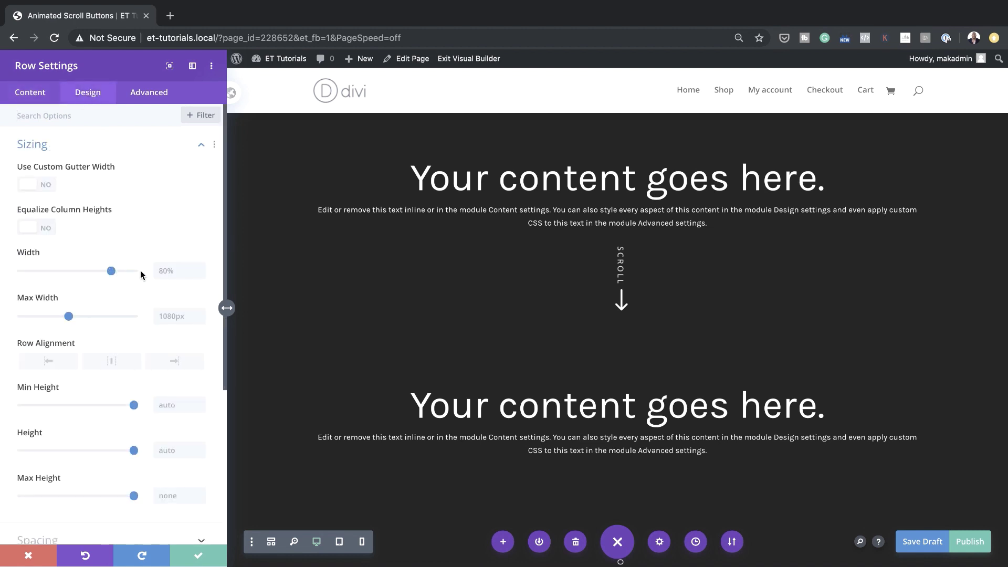
pyautogui.tripleClick(177, 271)
pyautogui.write('30px')
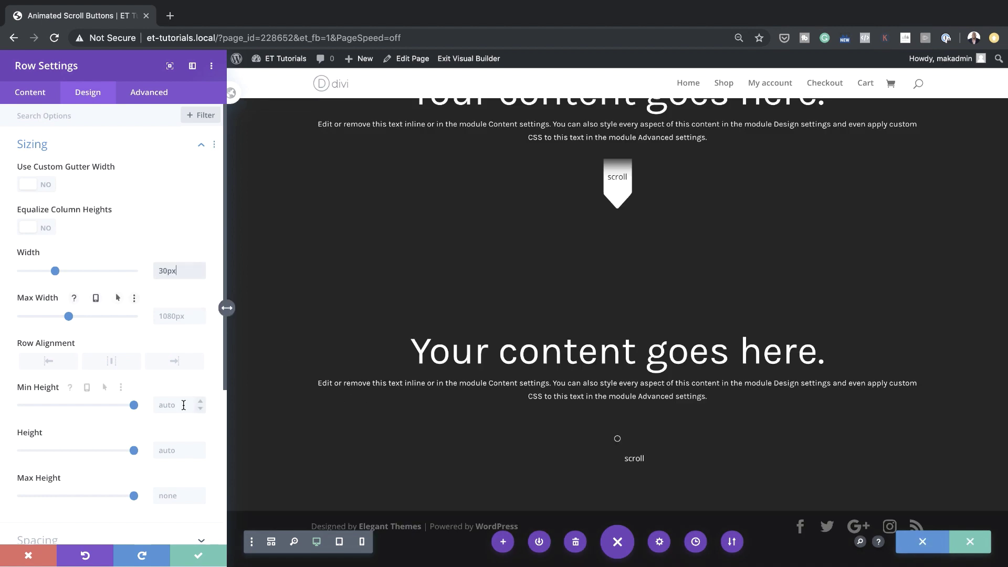
pyautogui.click(169, 452)
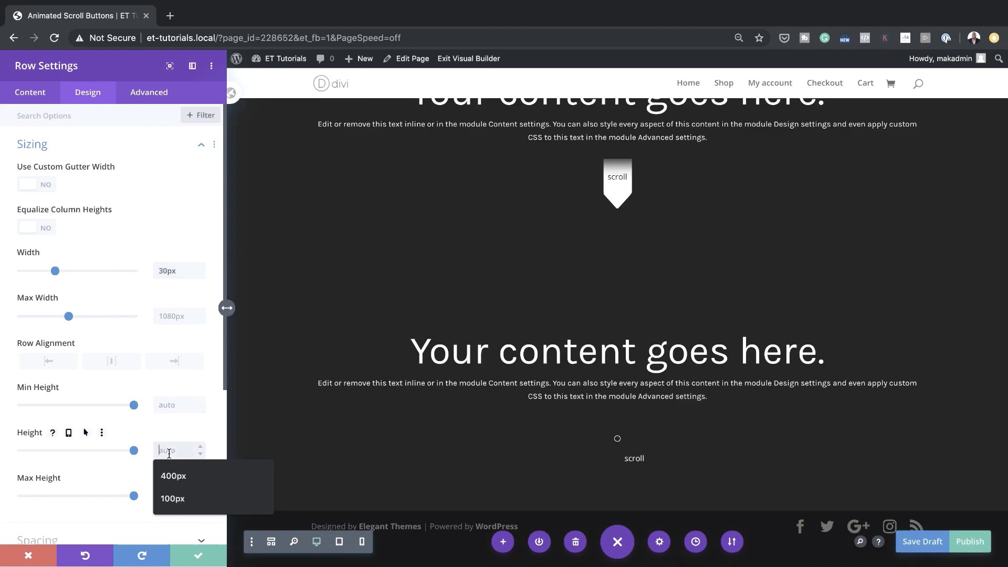
pyautogui.write('60px')
# Give the row 16px rounded corners and a 1px white #ffffff border.
pyautogui.scroll(-5, 103, 465)
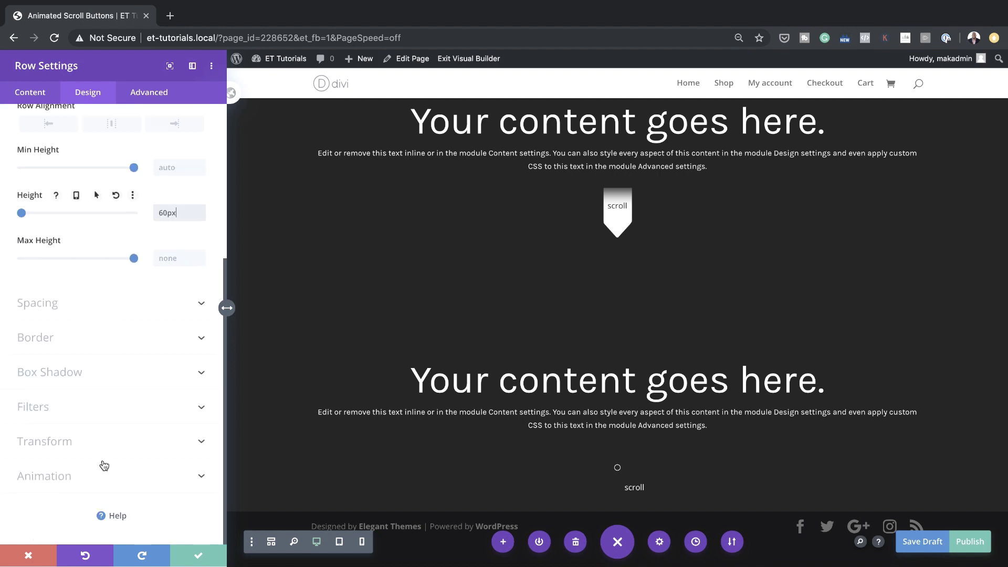
pyautogui.click(57, 342)
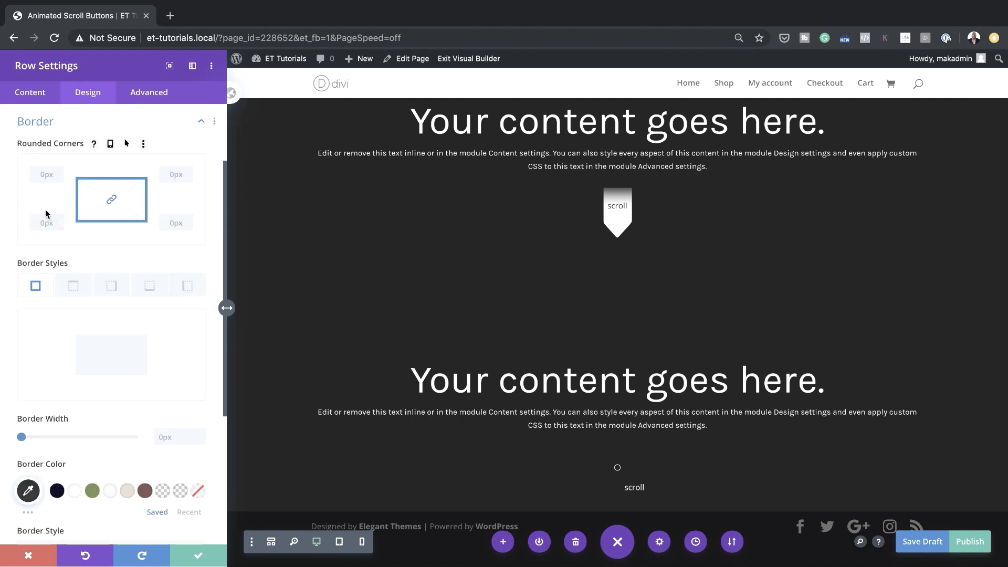
pyautogui.click(43, 171)
pyautogui.write('16px')
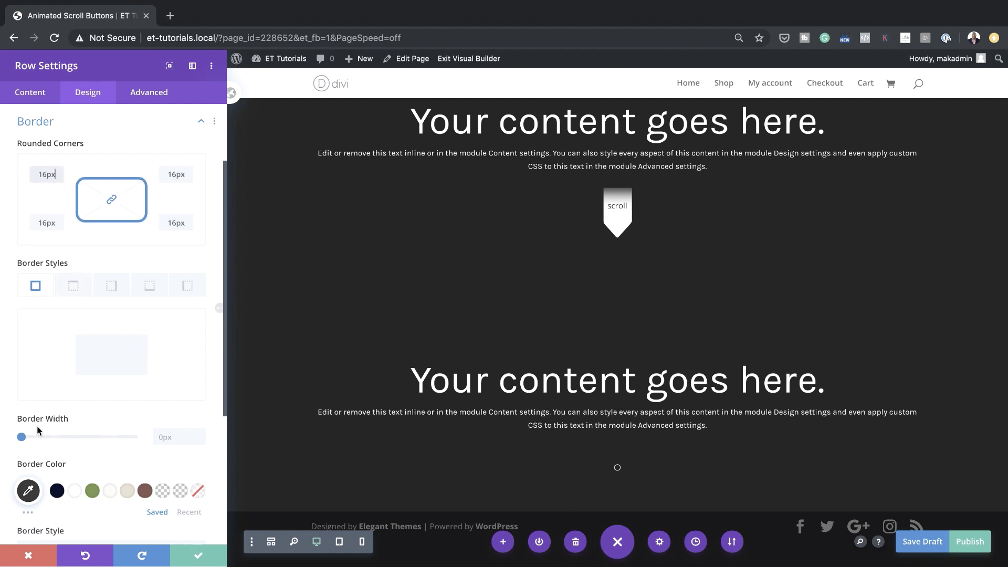
pyautogui.moveTo(21, 438); pyautogui.dragTo(23, 439)
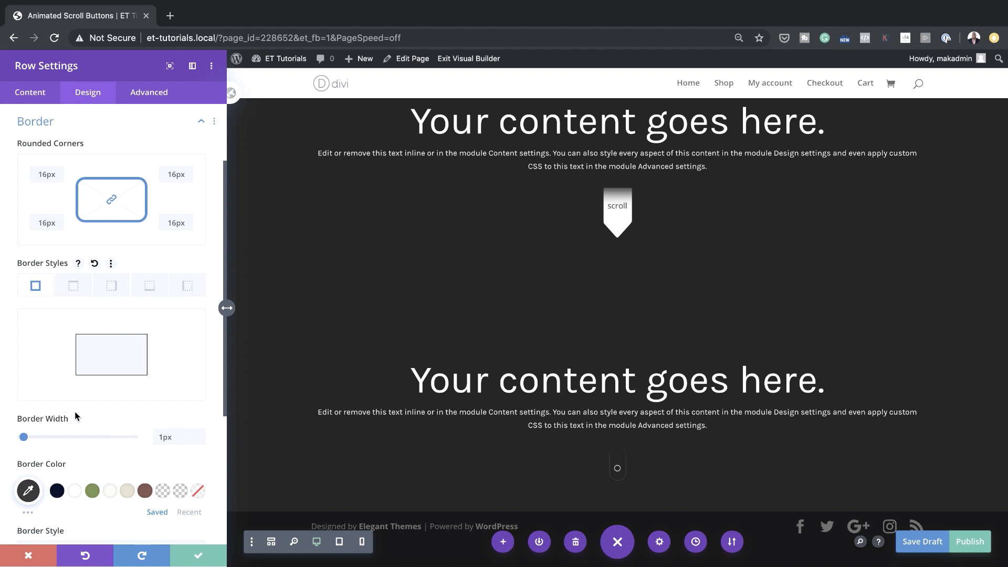
pyautogui.click(75, 491)
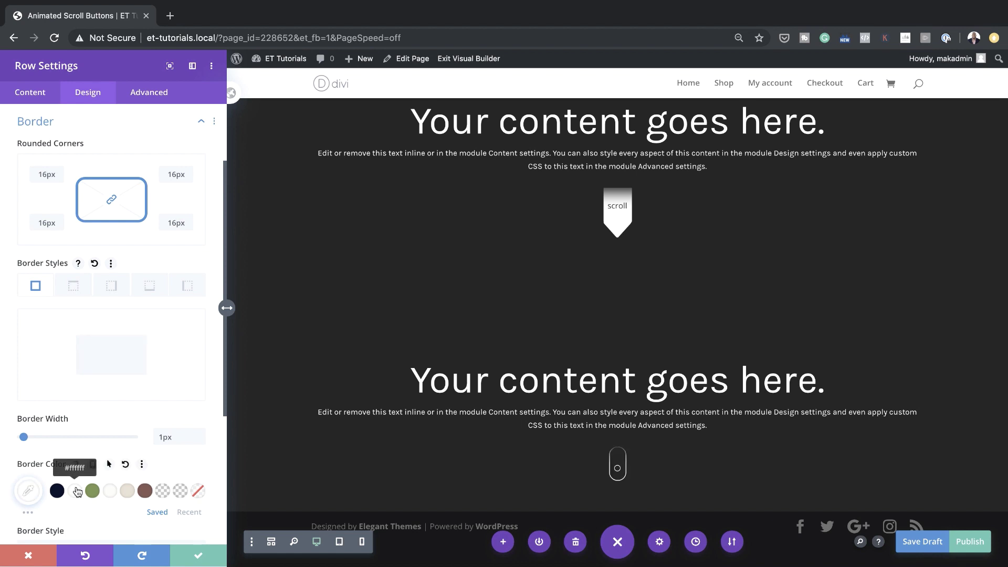
# Set the row's horizontal and vertical overflow to Visible and save the row.
pyautogui.click(160, 93)
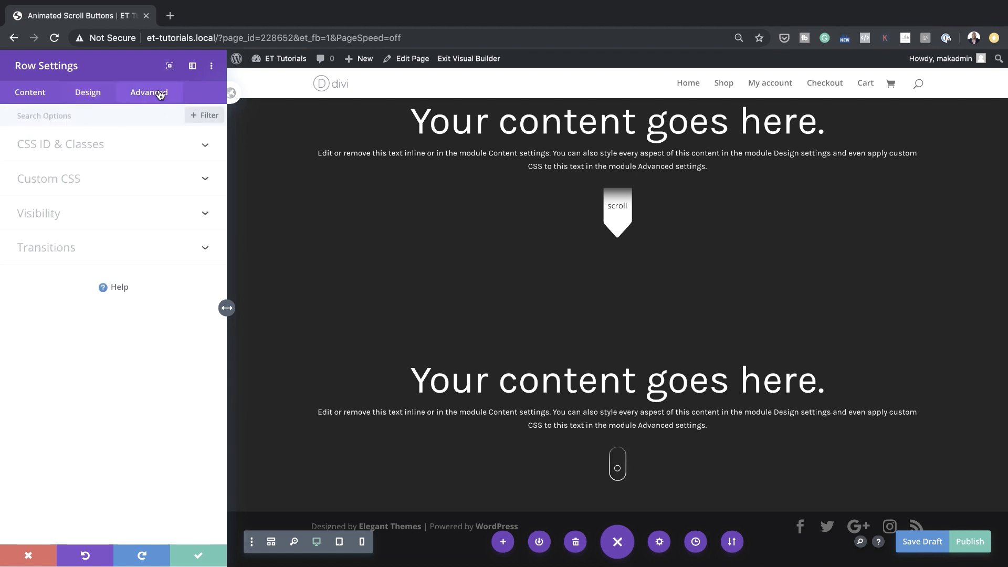
pyautogui.click(70, 215)
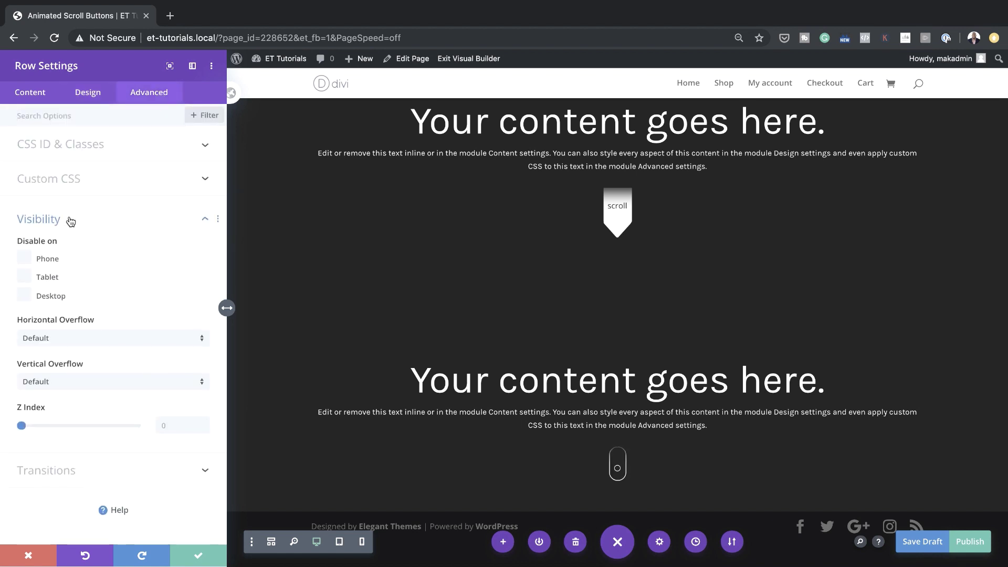
pyautogui.click(99, 340)
pyautogui.click(92, 367)
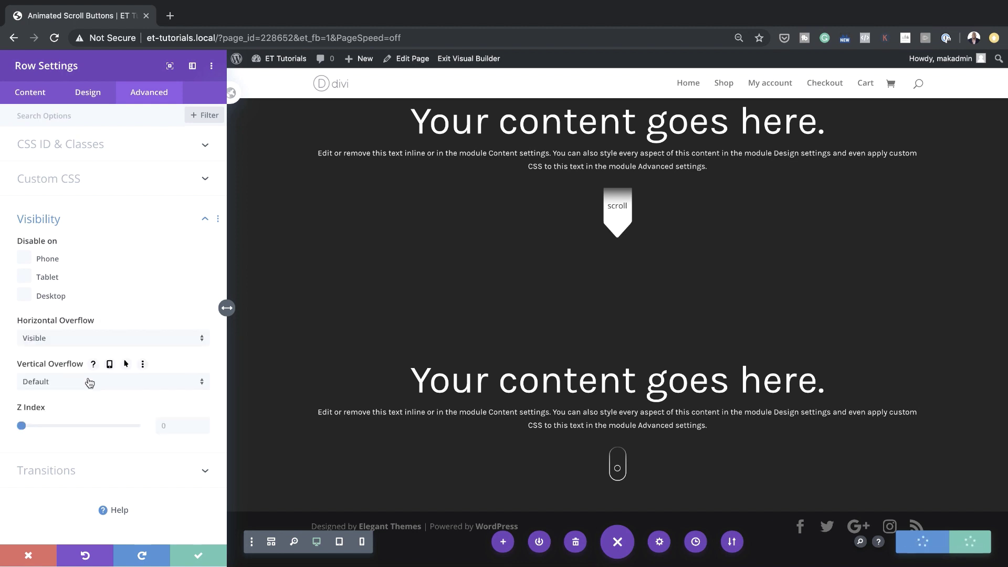
pyautogui.click(88, 382)
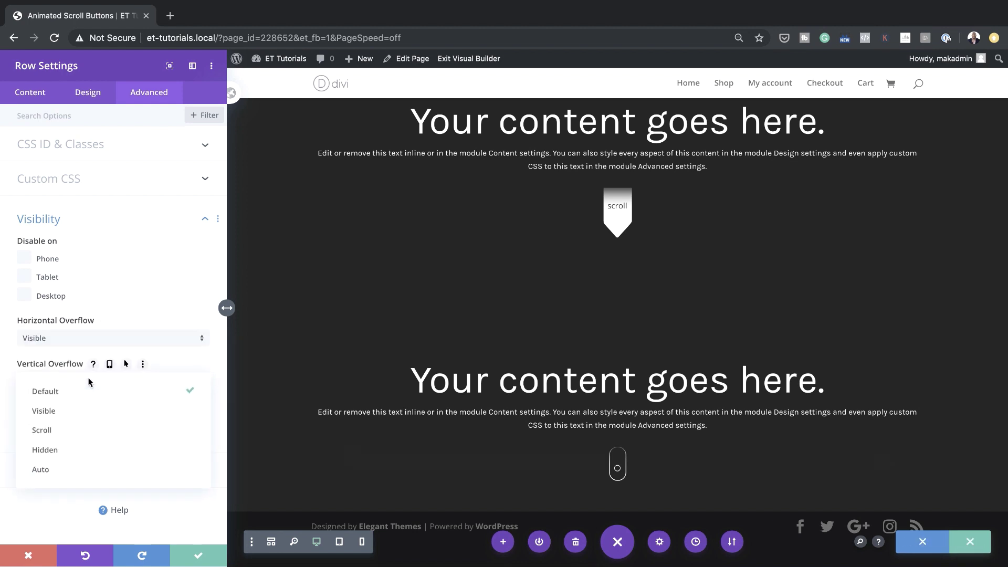
pyautogui.click(98, 411)
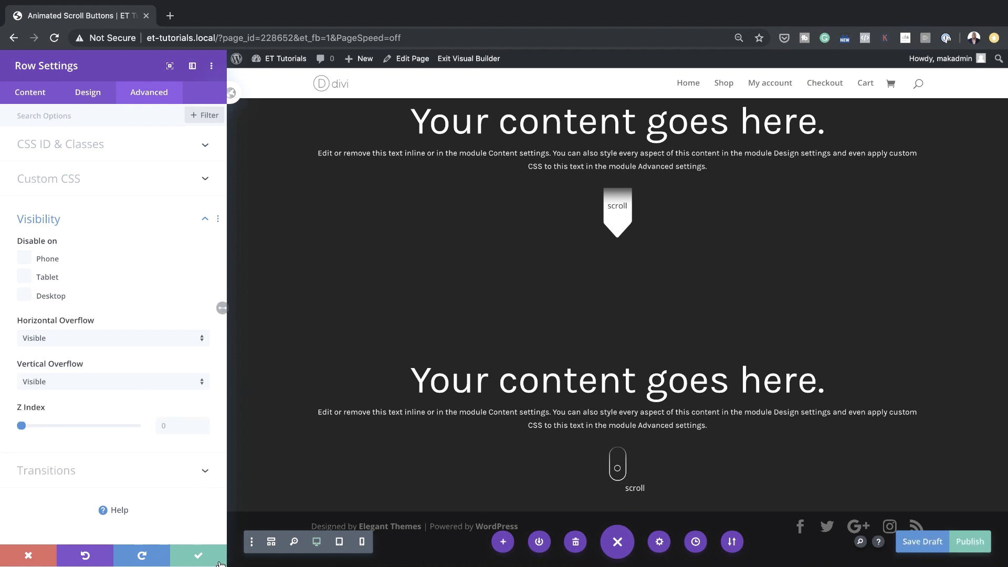
pyautogui.click(202, 558)
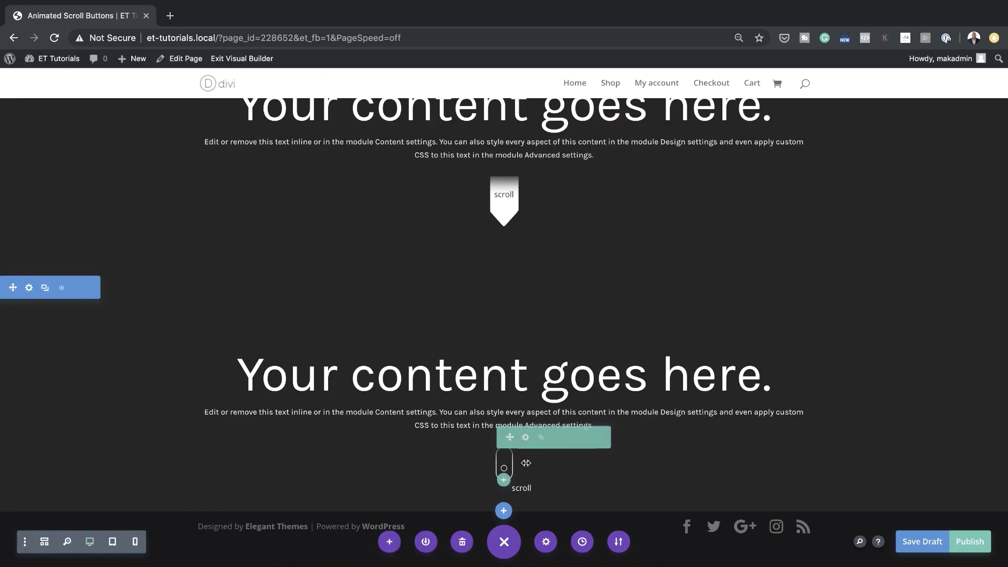
# Left-align the text of the "scroll" module below the pill-shaped row and save the module.
pyautogui.click(501, 487)
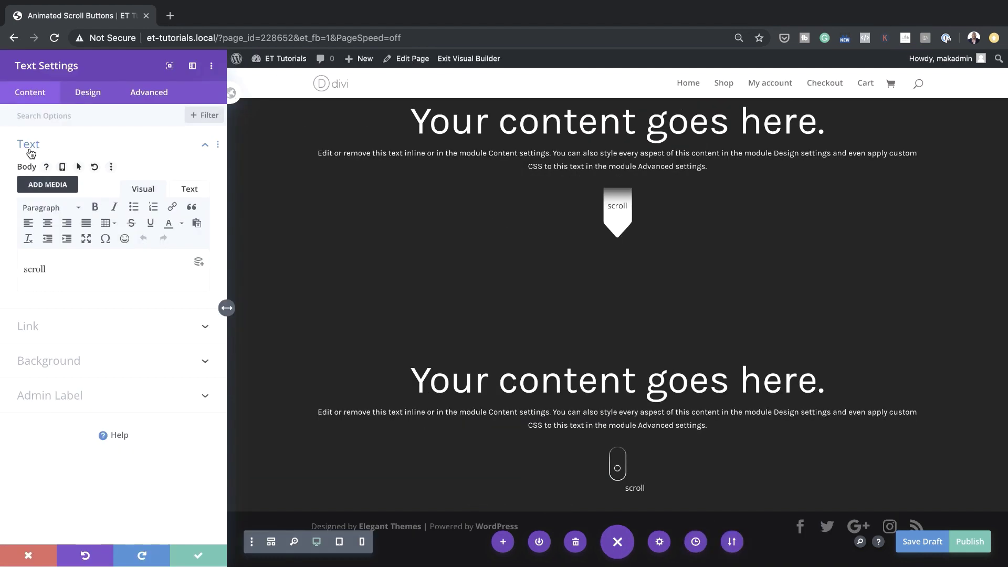
pyautogui.click(90, 93)
pyautogui.click(43, 151)
pyautogui.scroll(-4, 43, 151)
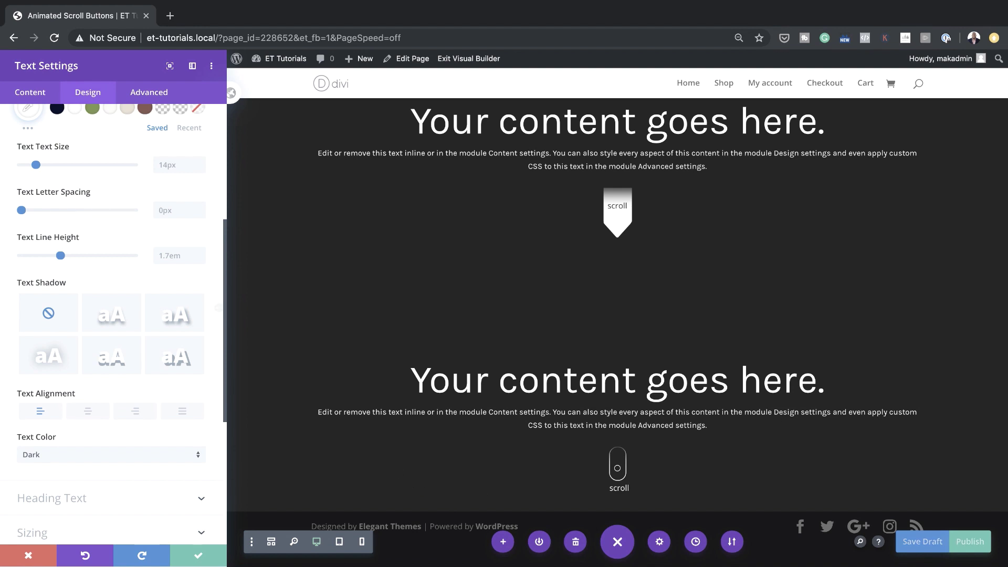
pyautogui.click(198, 553)
# Publish the page and check all the animated scroll buttons outside the visual builder.
pyautogui.click(972, 547)
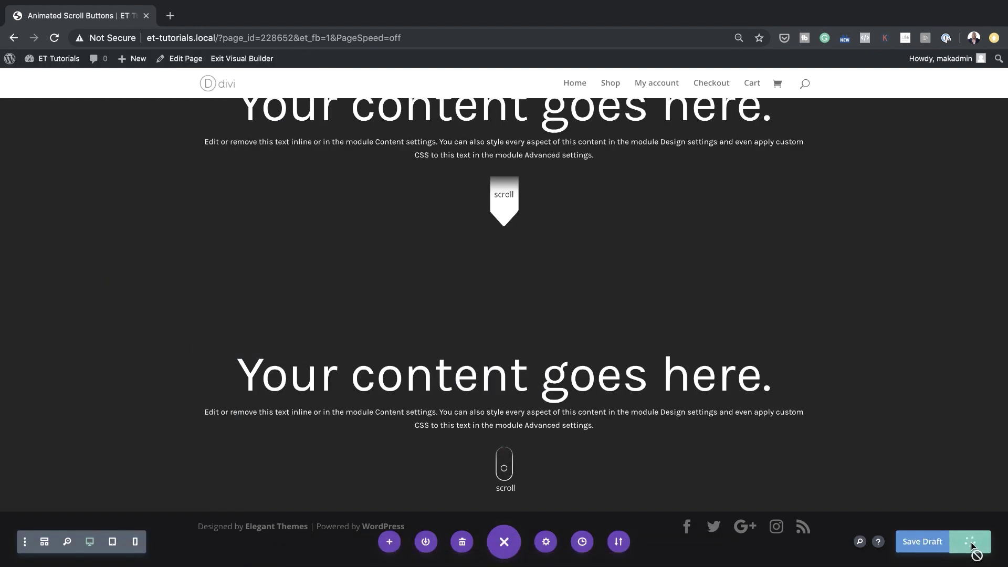
pyautogui.click(264, 59)
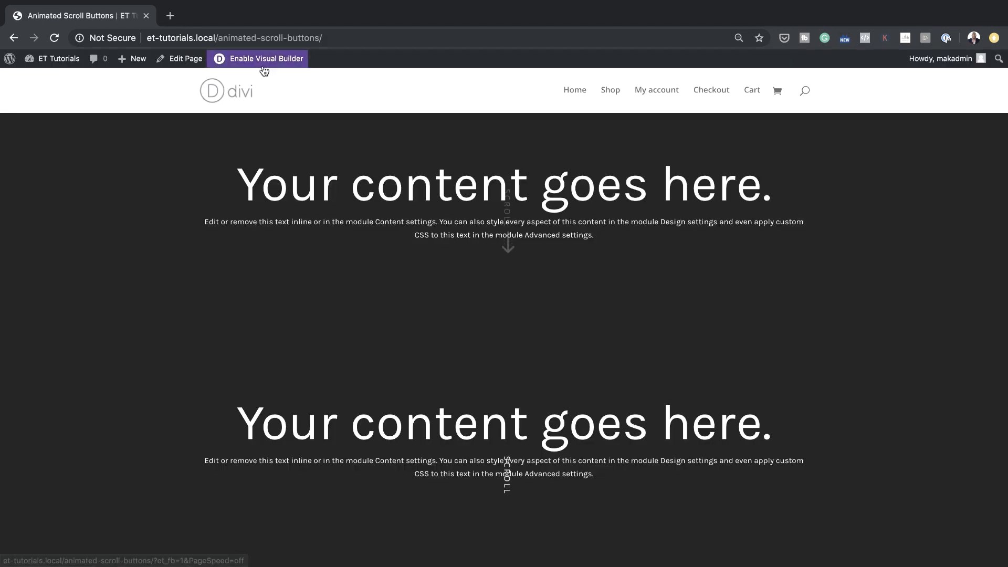
pyautogui.scroll(-2, 139, 256)
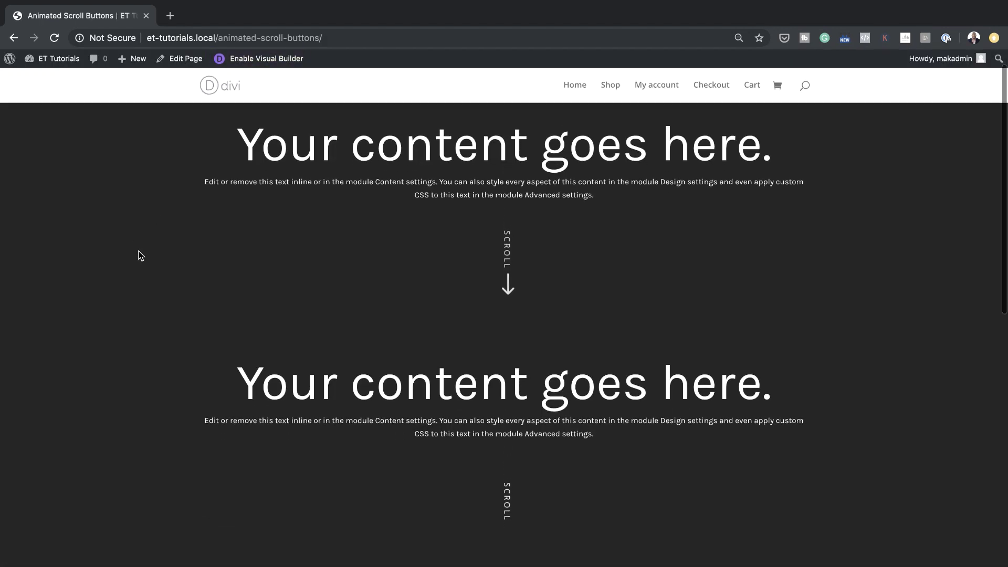
pyautogui.scroll(-5, 140, 255)
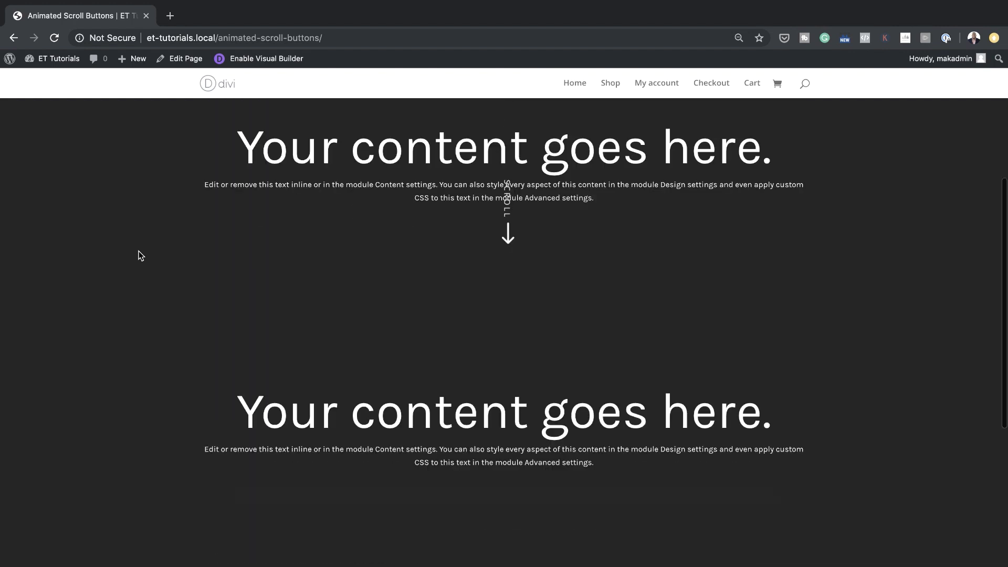
pyautogui.scroll(-5, 139, 255)
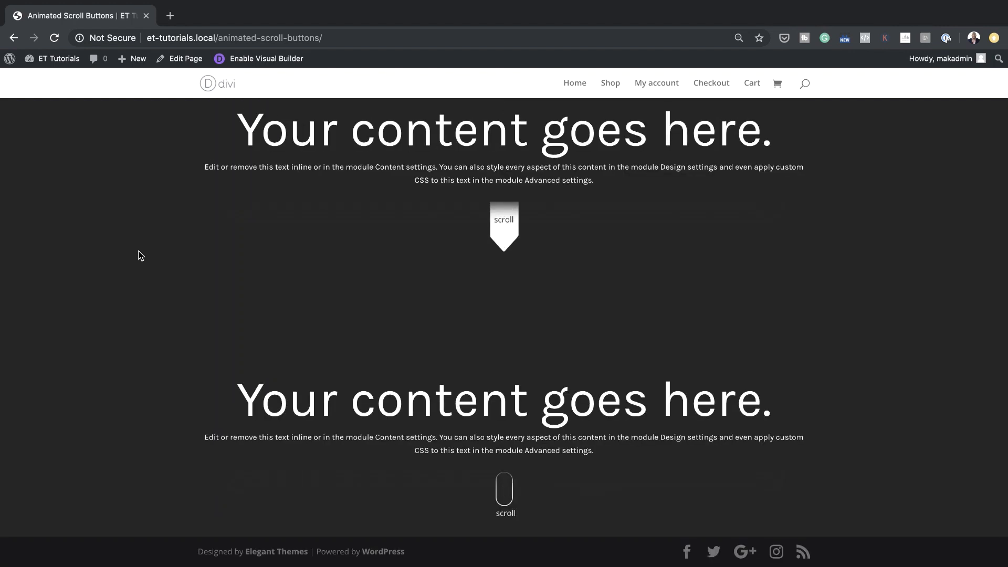